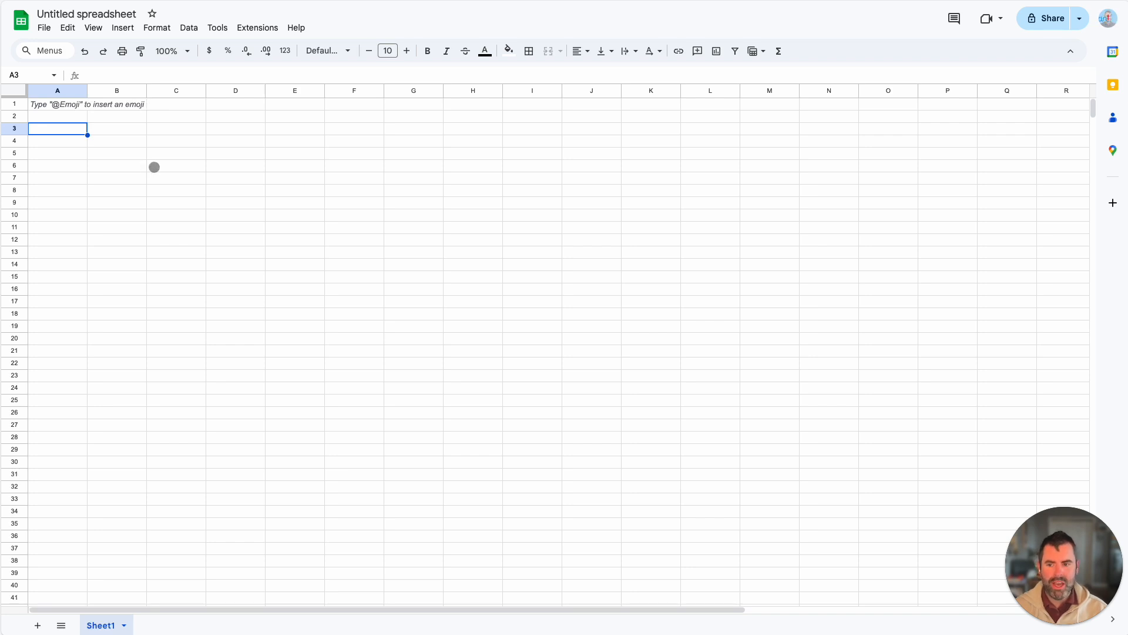
Step: Label cell A4 CASH IN BANK and enter $15,000 beside it in B4
left_click(73, 141)
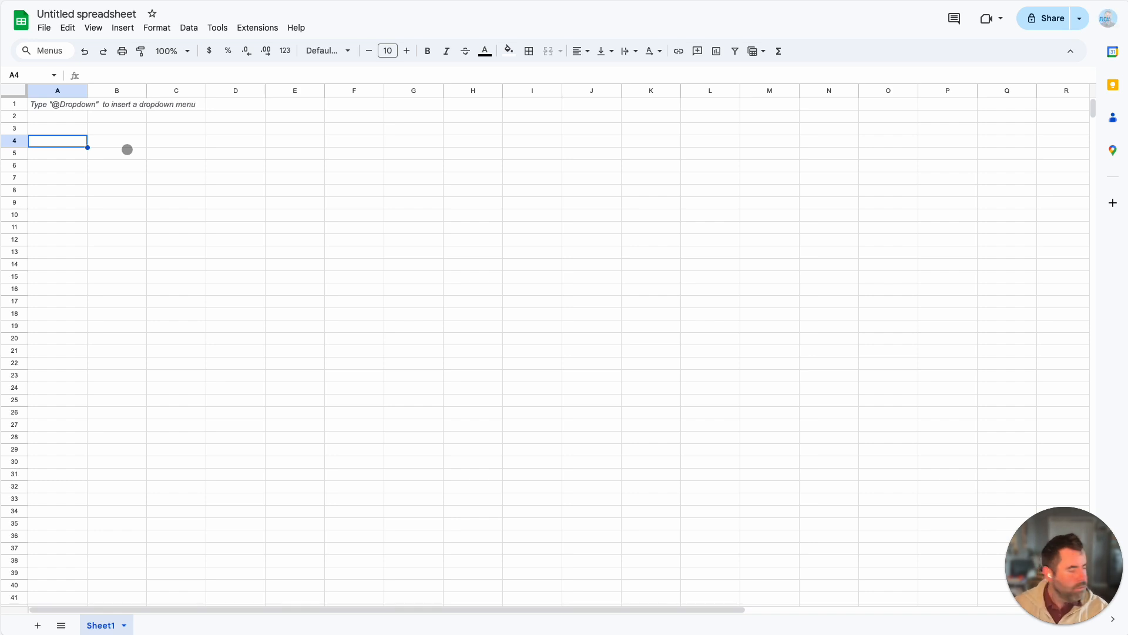
type("CASH IN BANK")
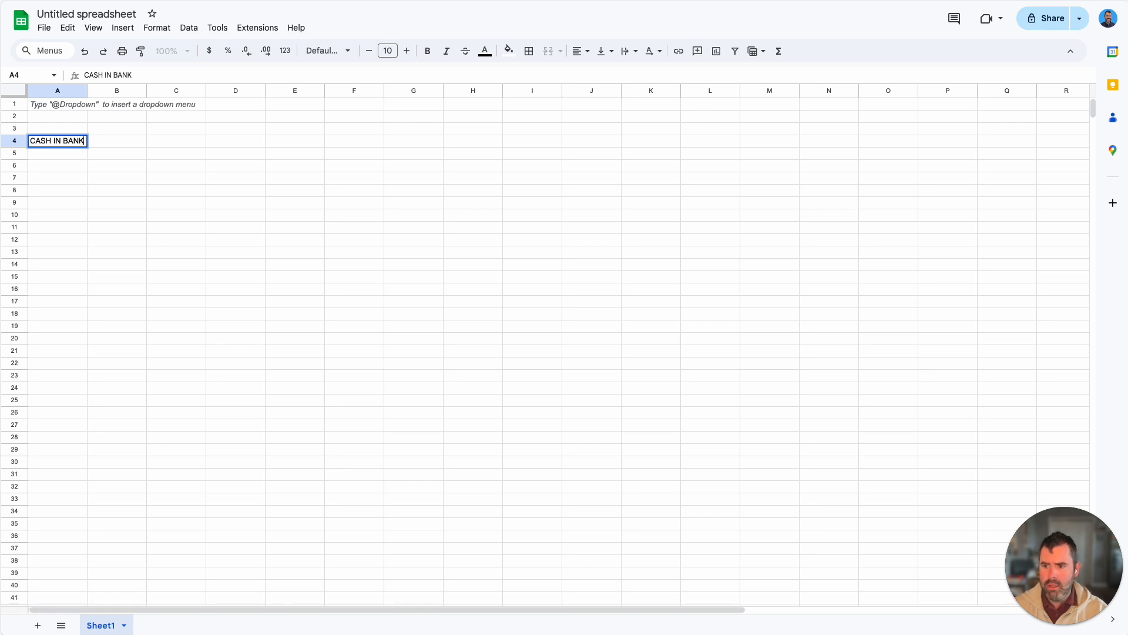
key("Tab")
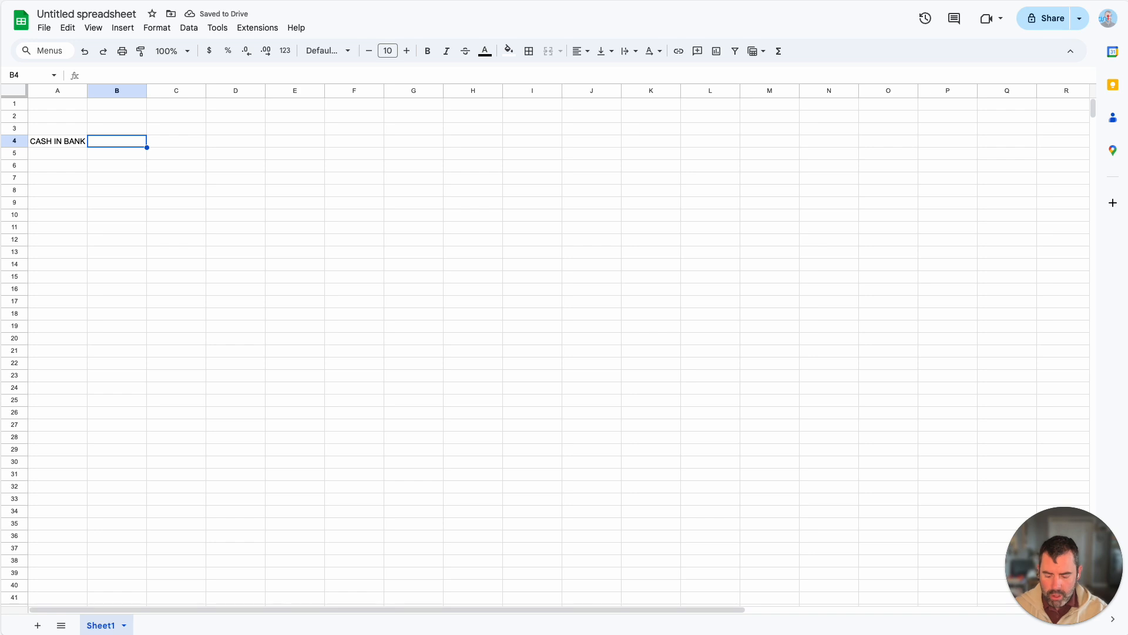
type("$15000")
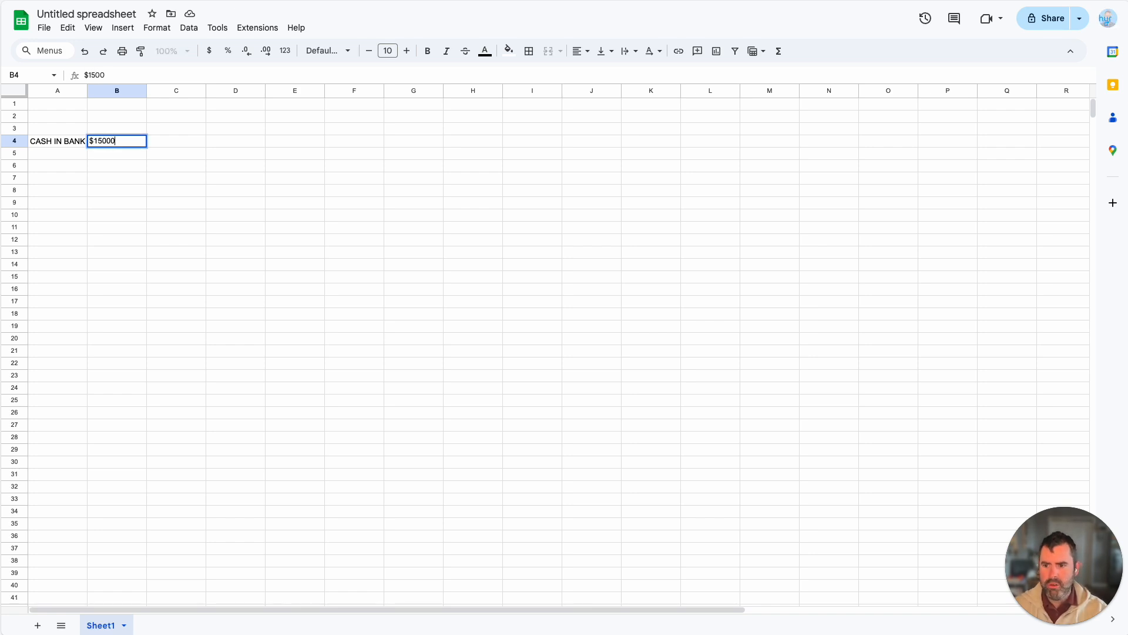
key("Return")
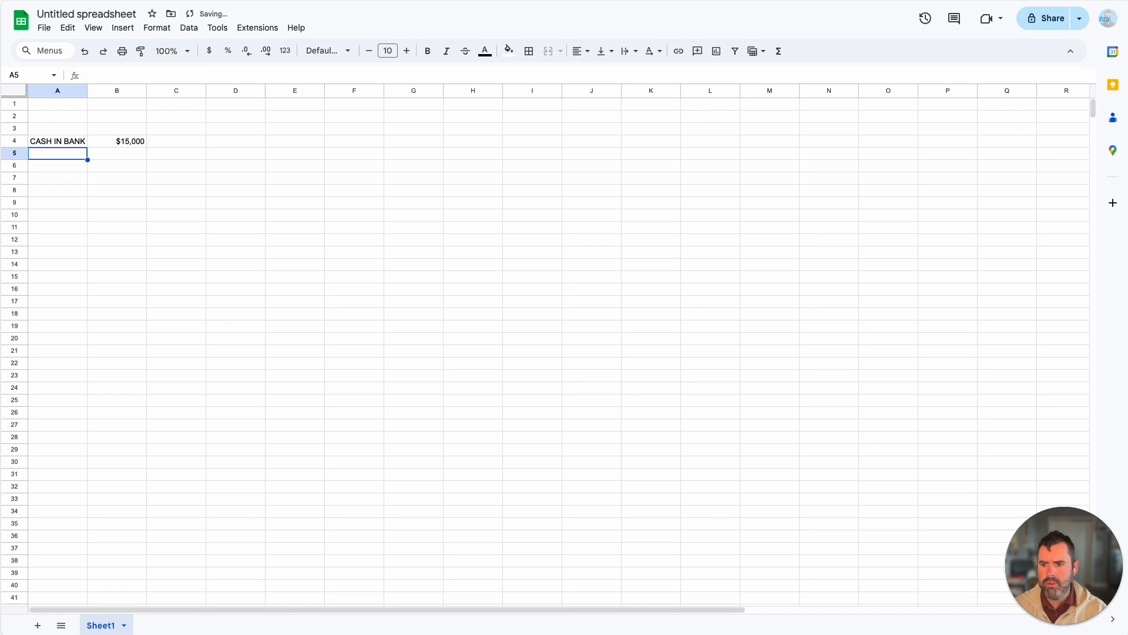
Step: Enter the date Dec 1 in cell A6, leaving one blank row below the cash balance
key("Down")
key("Right")
key("Left")
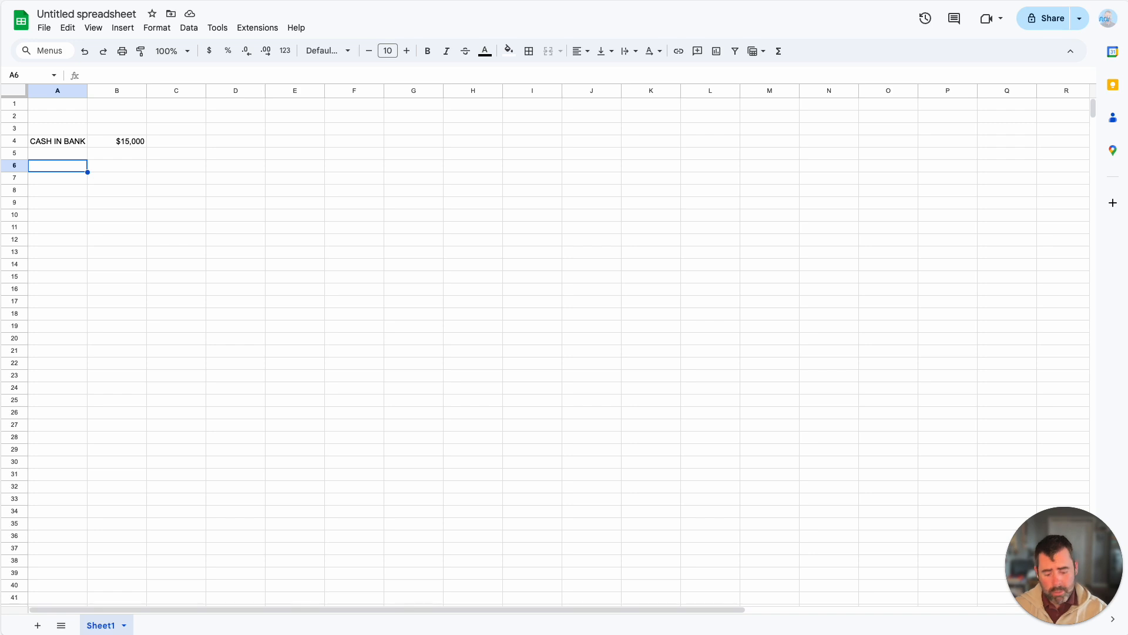
type("Dec 1")
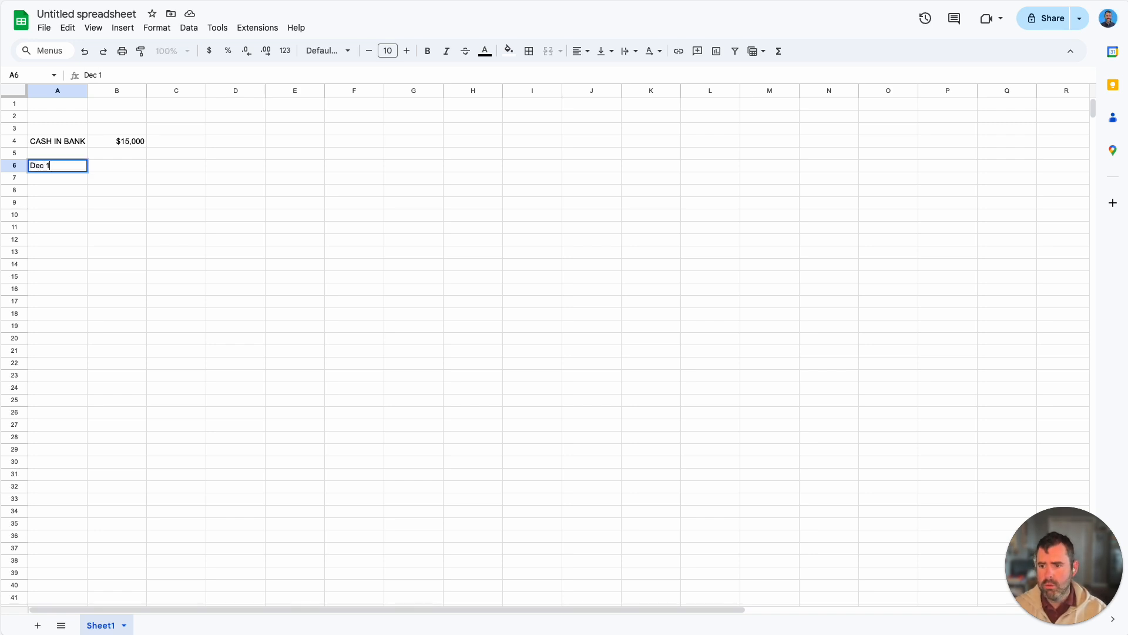
key("Return")
key("Up")
key("Down")
key("Up")
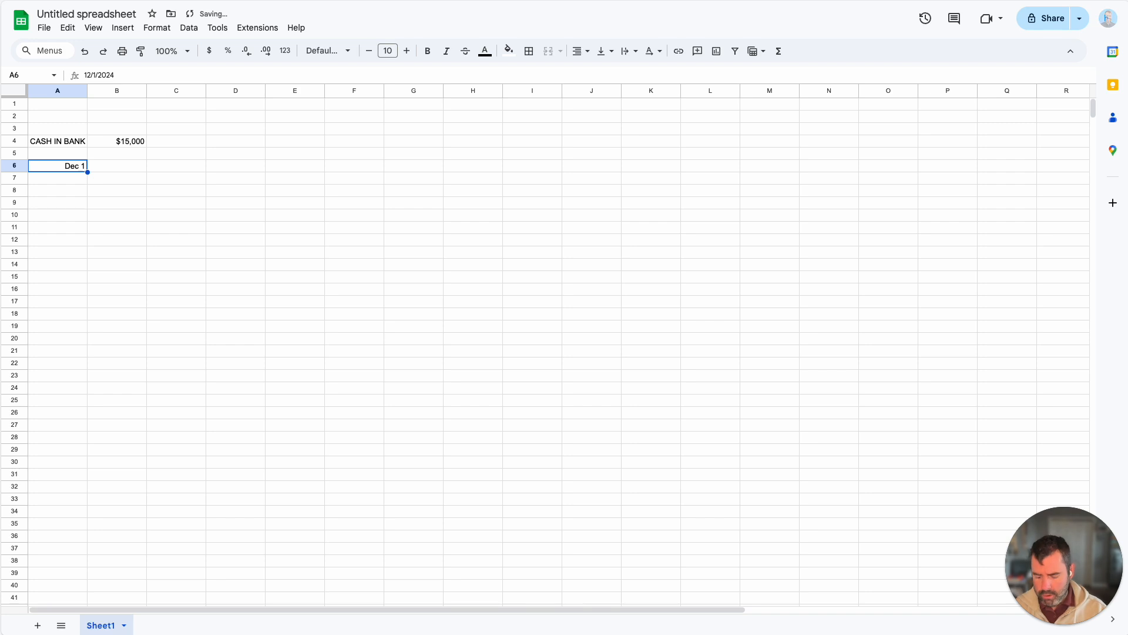
Step: Copy the Dec 1 date from A6 down through cells A7 to A16
key("ctrl+c")
key("Down")
key("shift+Down")
key("shift+Down")
key("shift+Down")
key("shift+Down")
key("shift+Down")
key("shift+Down")
key("shift+Down")
key("shift+Down")
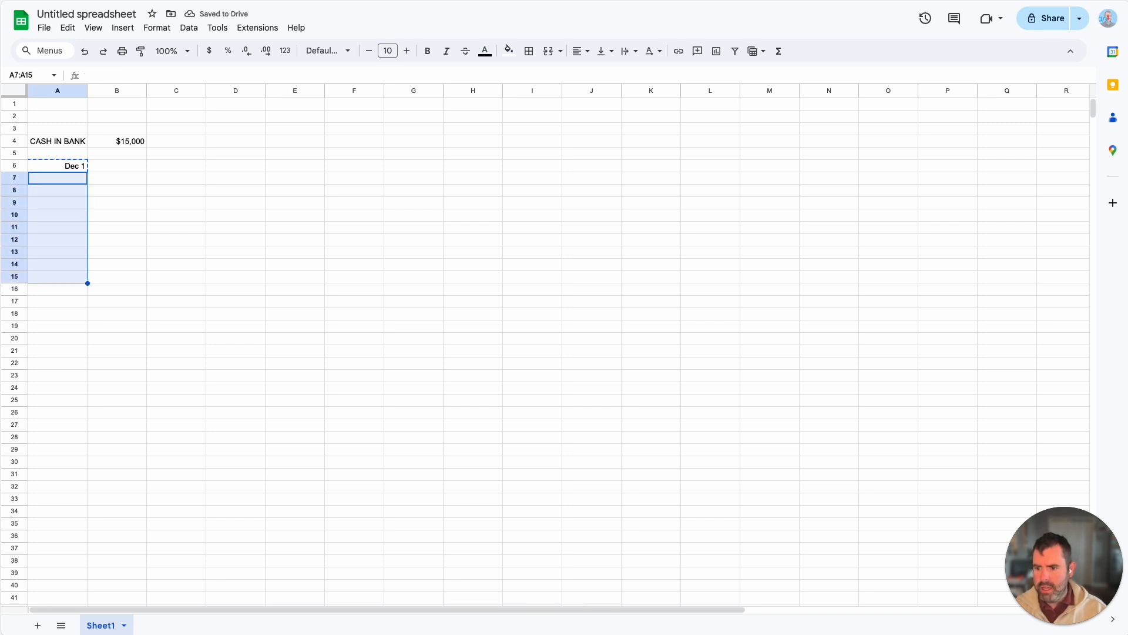
key("shift+Down")
key("ctrl+v")
Step: Enter -2500 in cell B6 beside the first date and select that cell again
key("Up")
key("Right")
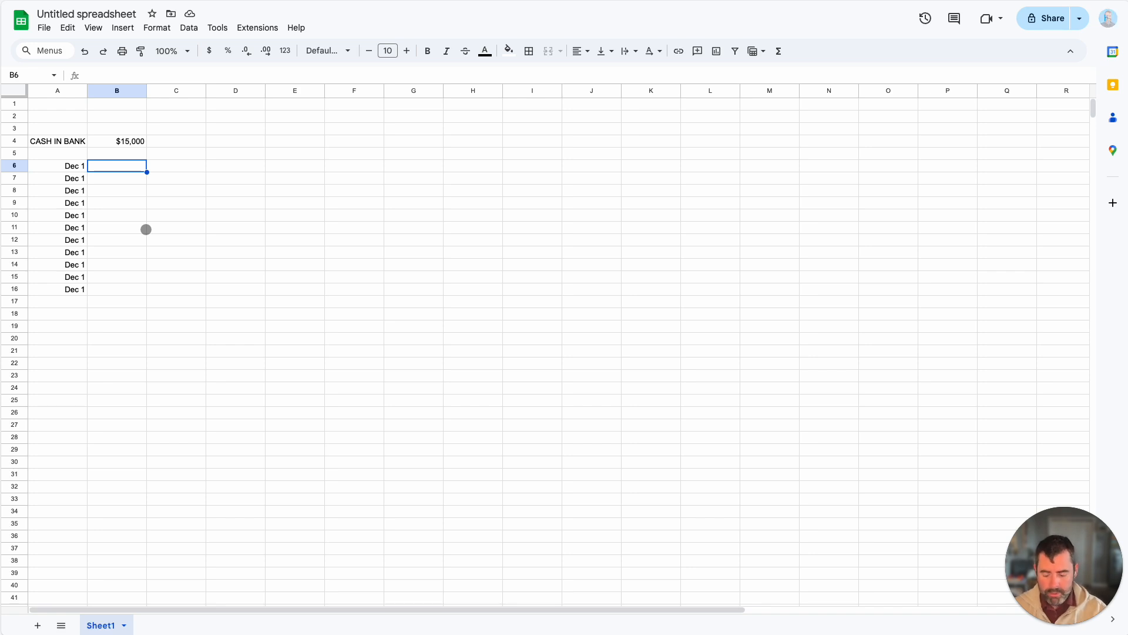
type("-")
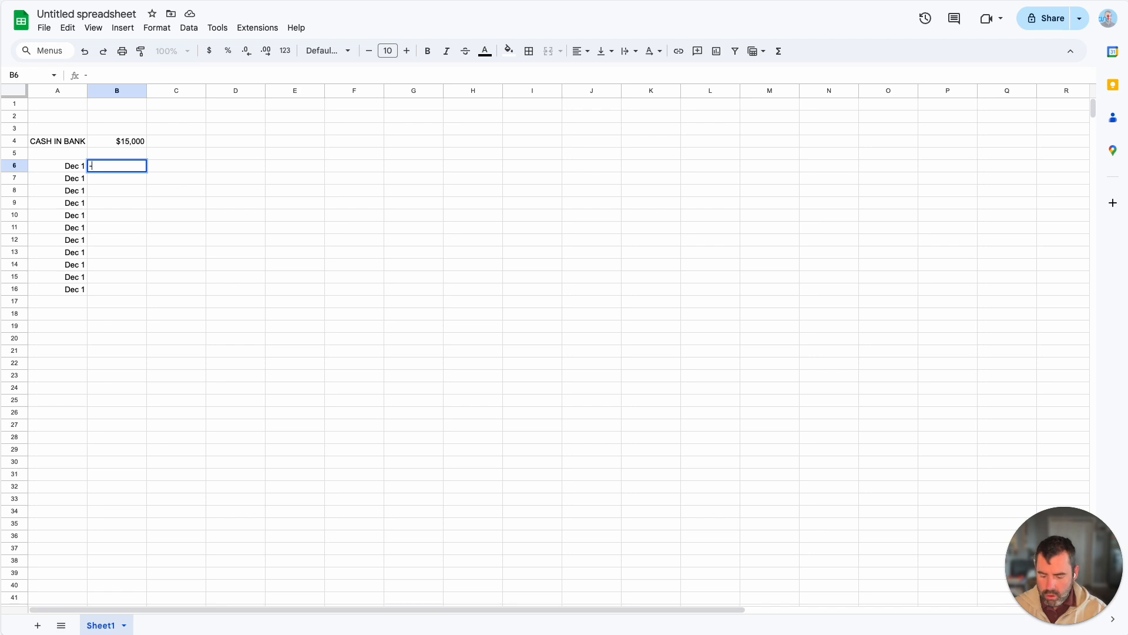
type("2500")
key("Tab")
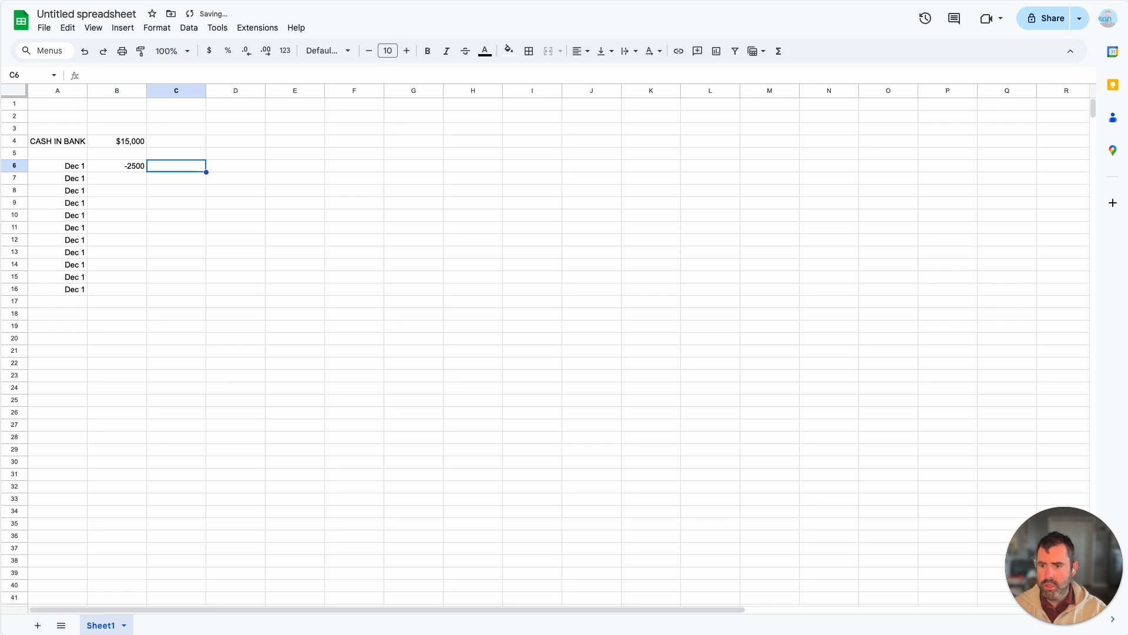
left_click(134, 165)
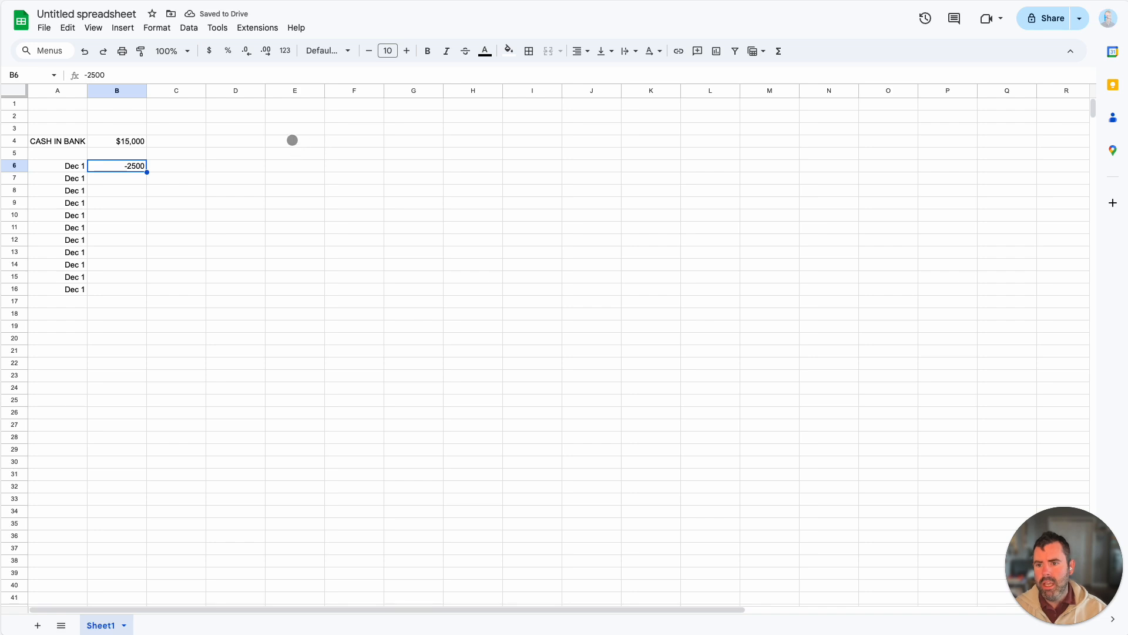
left_click(171, 29)
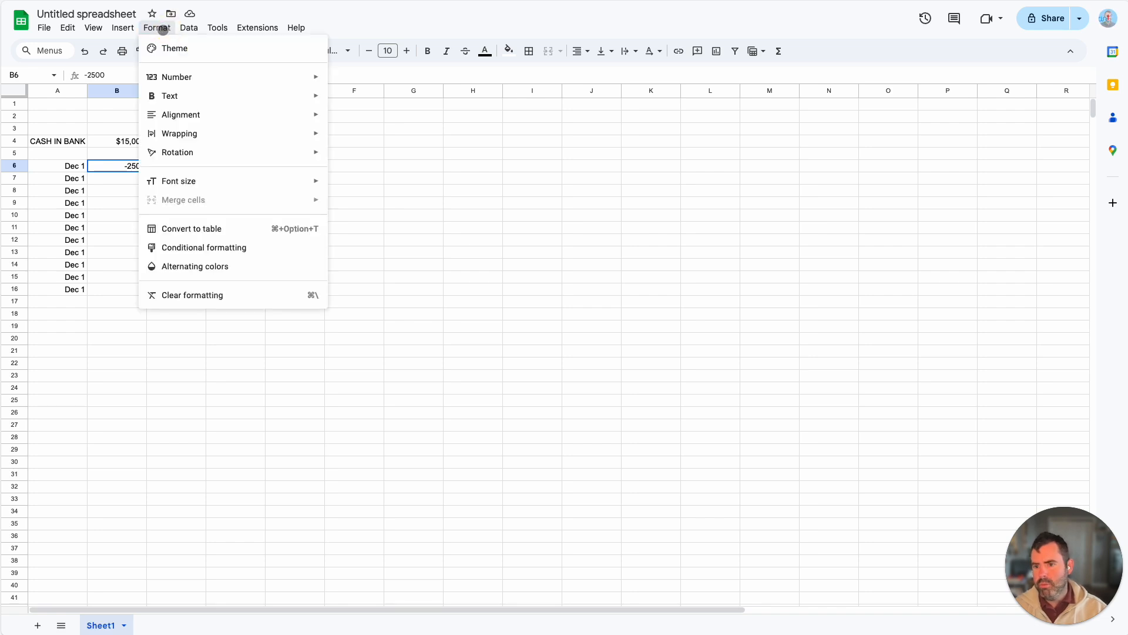
left_click(176, 27)
left_click(179, 28)
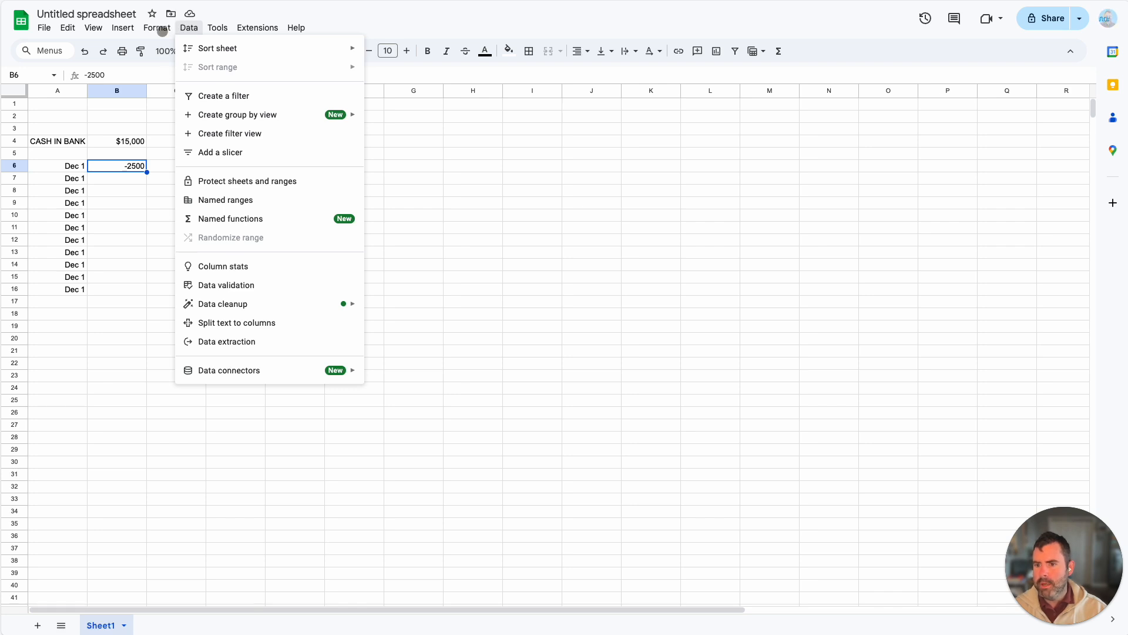
left_click(162, 30)
left_click(127, 29)
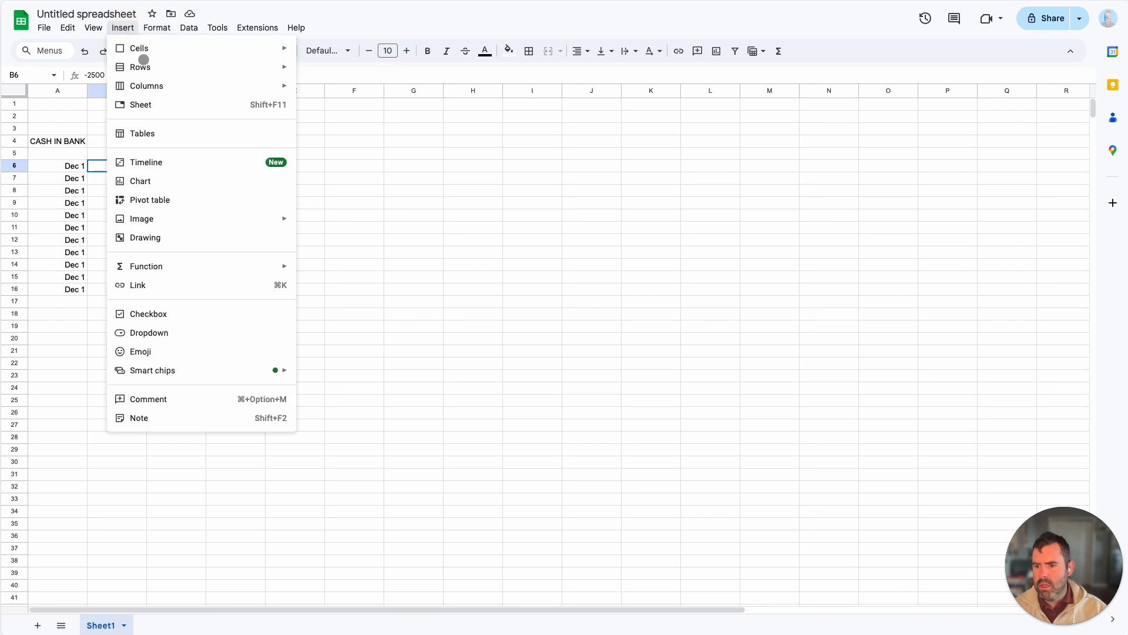
left_click(217, 28)
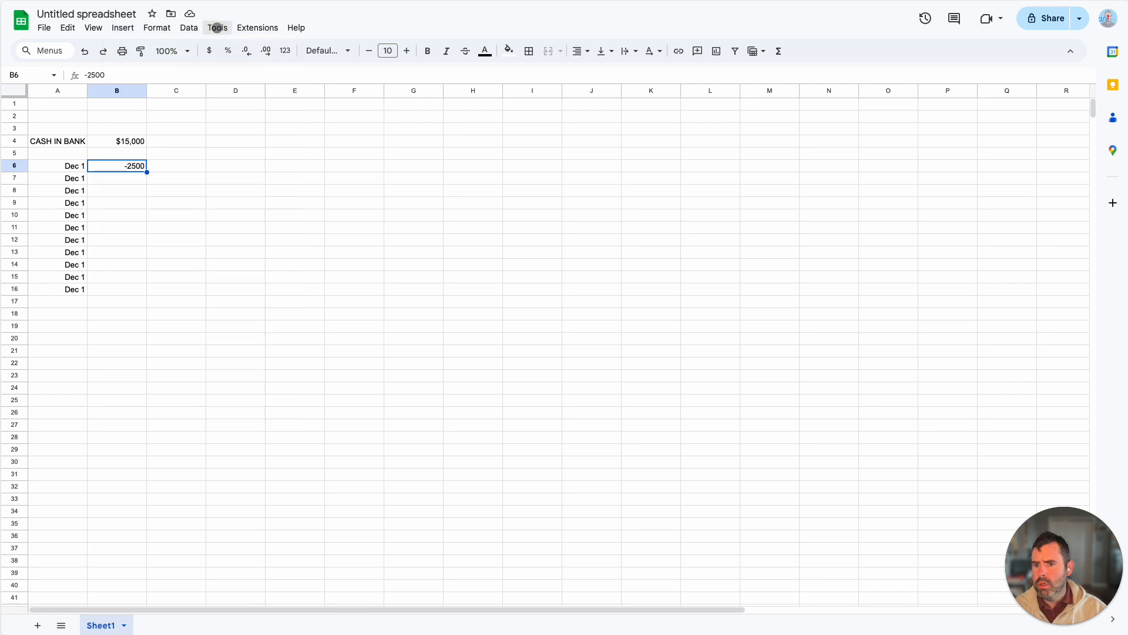
left_click(218, 28)
left_click(218, 28)
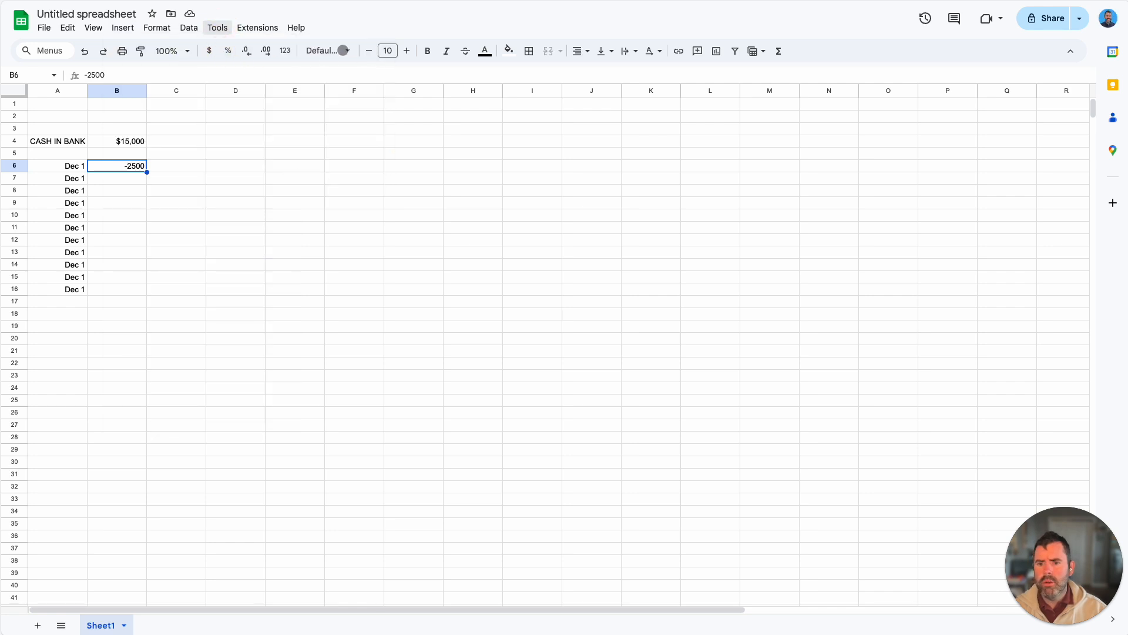
left_click(345, 50)
left_click(345, 50)
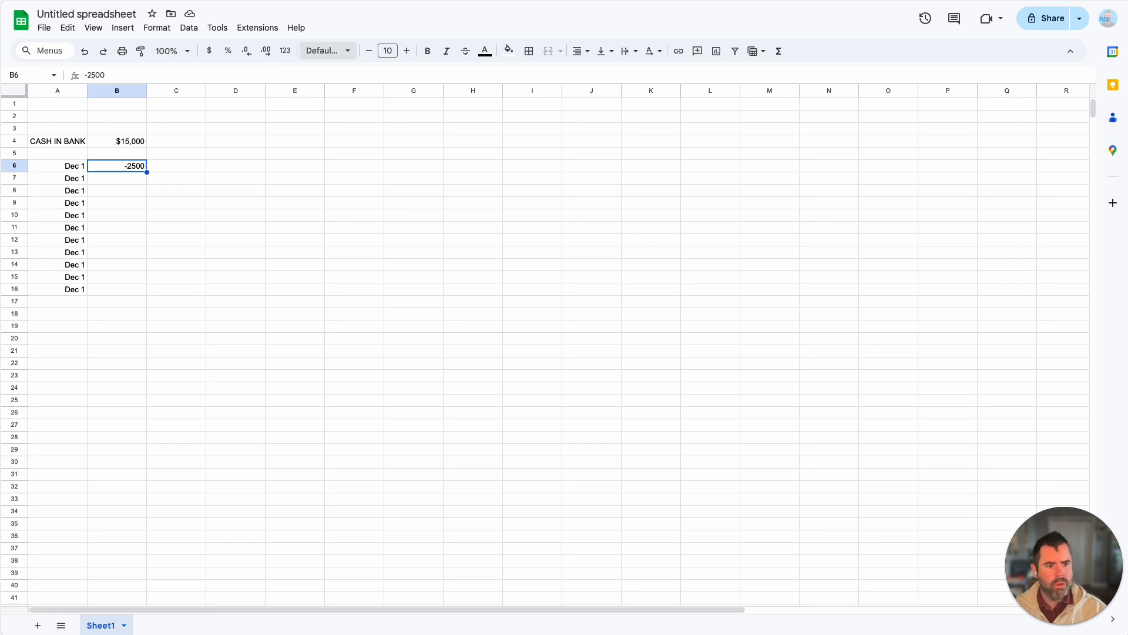
Step: Create a conditional formatting rule for B6 that applies the default green style when the value is greater than 0
left_click(157, 28)
left_click(200, 247)
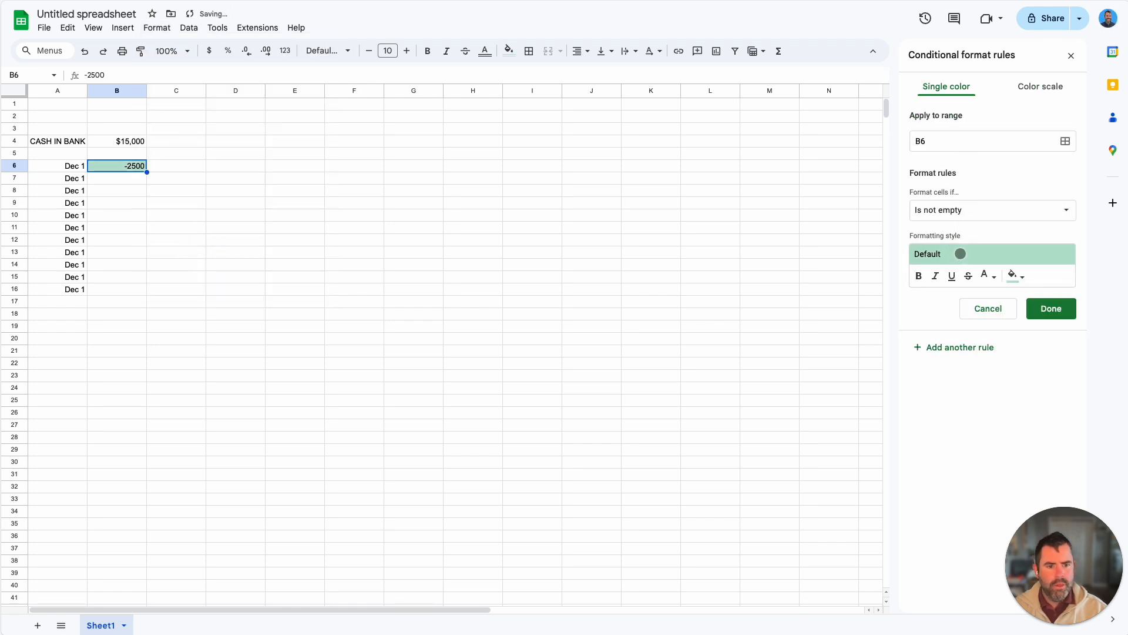
left_click(972, 210)
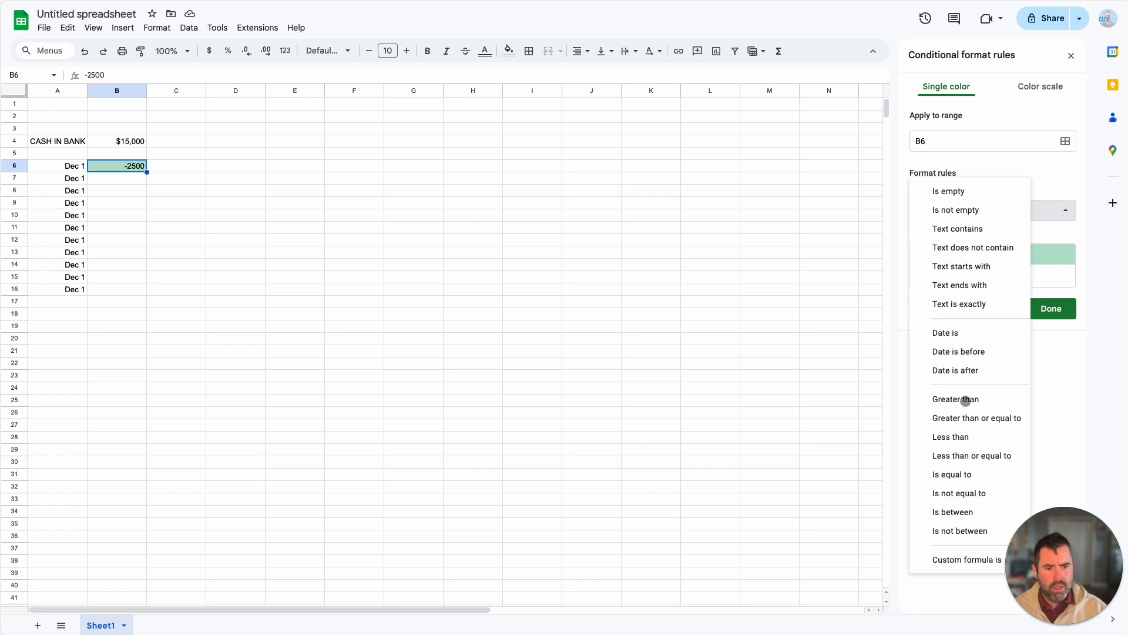
left_click(965, 400)
left_click(960, 236)
type("0")
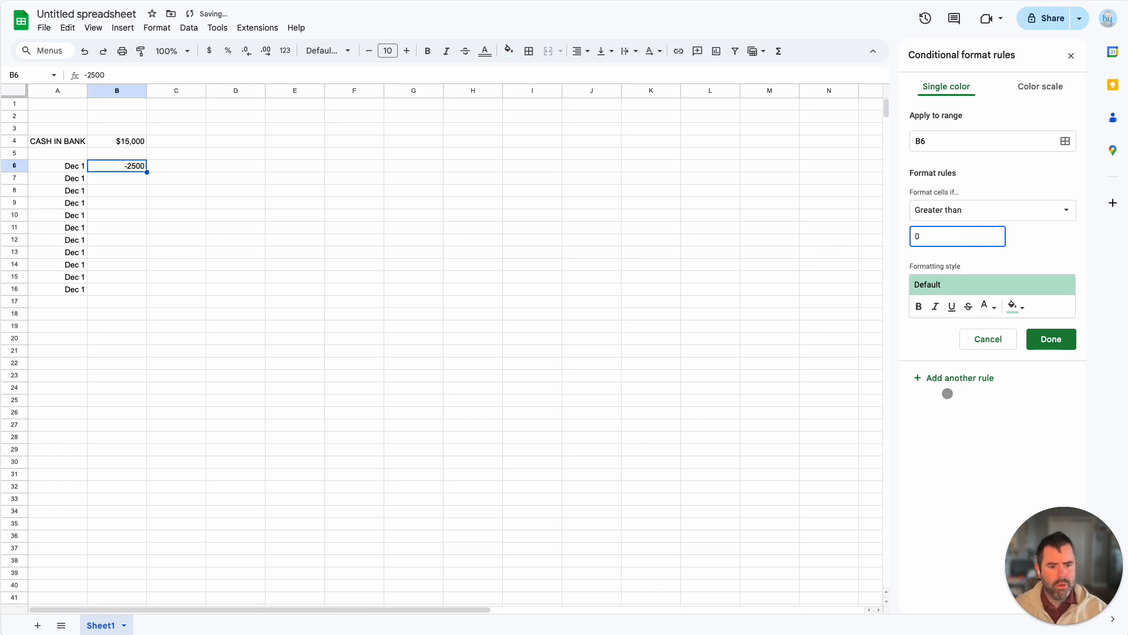
Step: Add a second conditional formatting rule for B6 that applies a light red fill when the value is less than 0
left_click(949, 381)
left_click(977, 211)
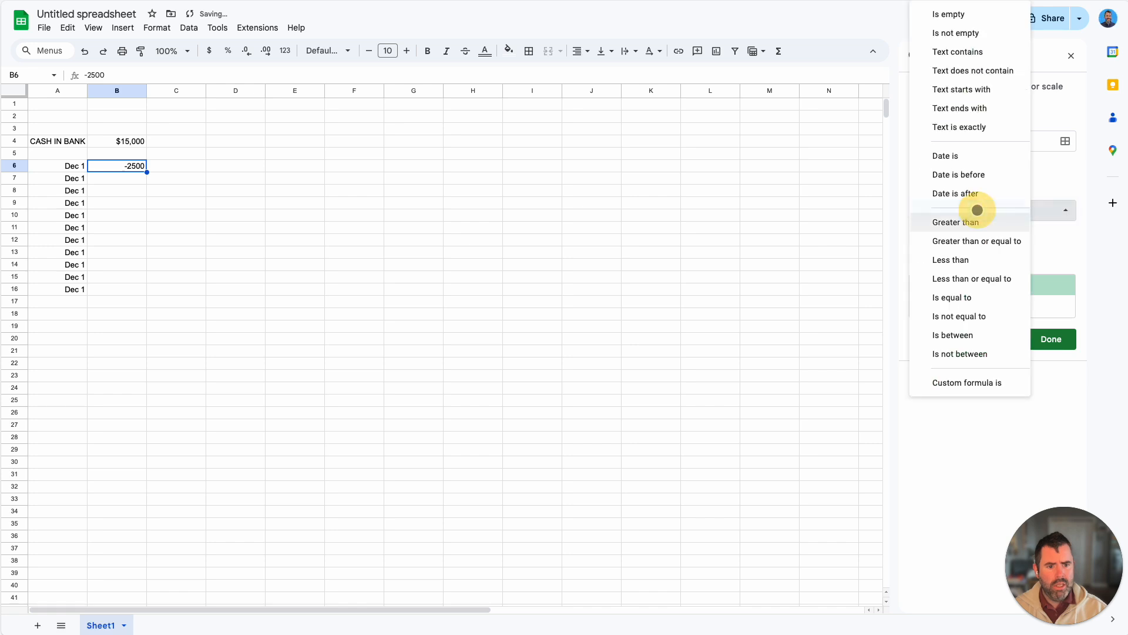
left_click(964, 260)
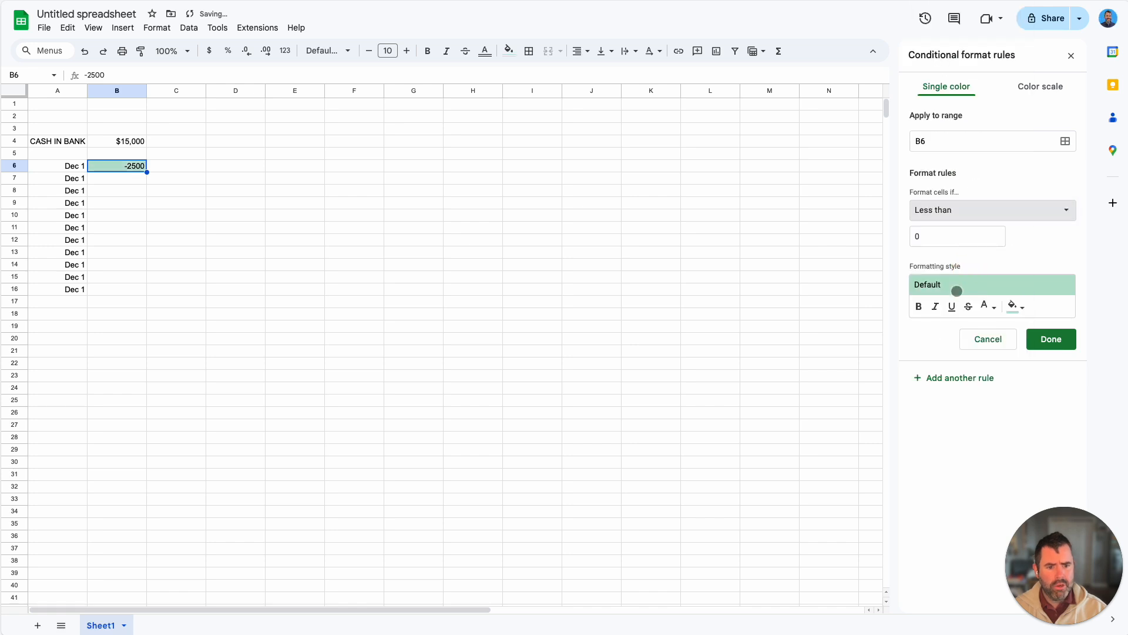
left_click(1017, 307)
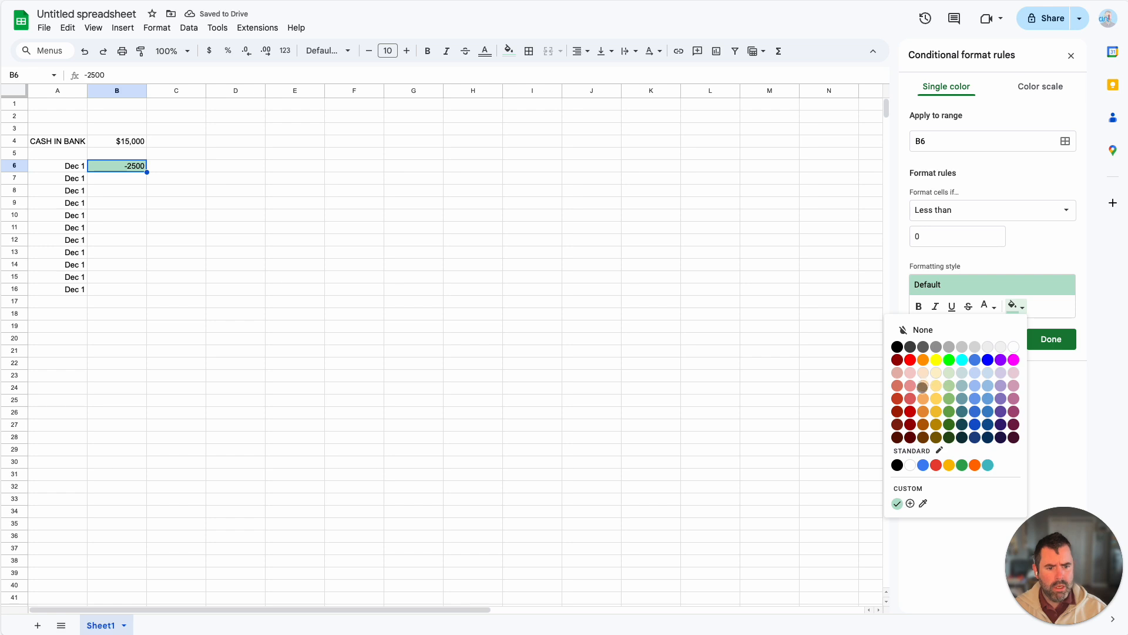
left_click(910, 398)
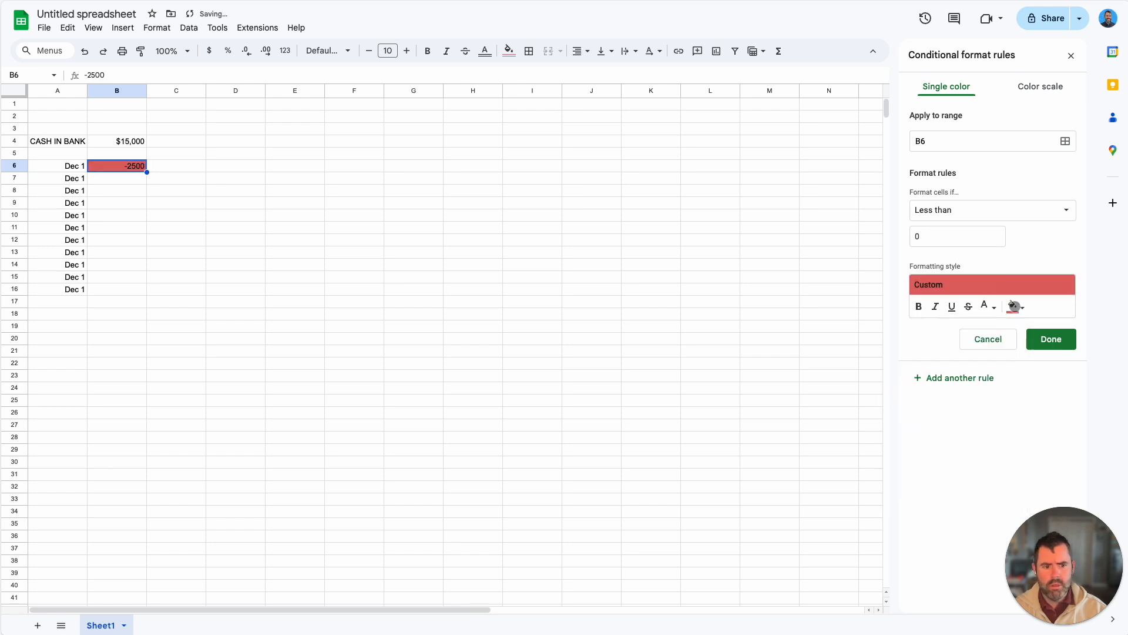
left_click(1017, 305)
left_click(911, 385)
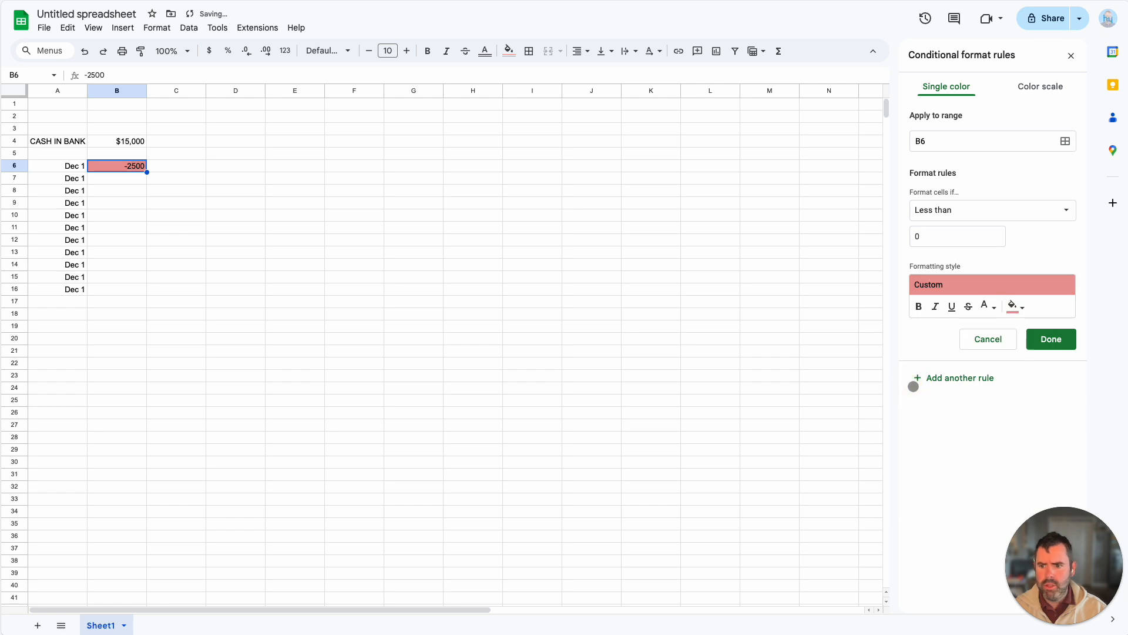
left_click(1055, 341)
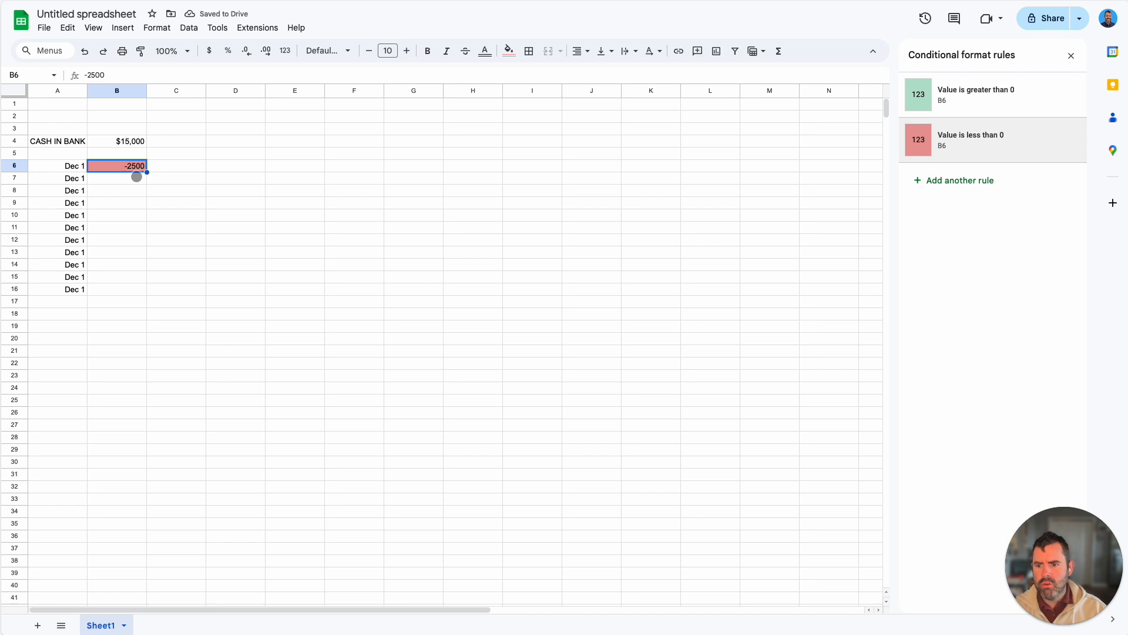
Step: Copy the formatting of cell B6, including its conditional rules, to cell B7
left_click(140, 51)
left_click_drag(129, 179, 126, 265)
scroll(126, 243, "left", 1)
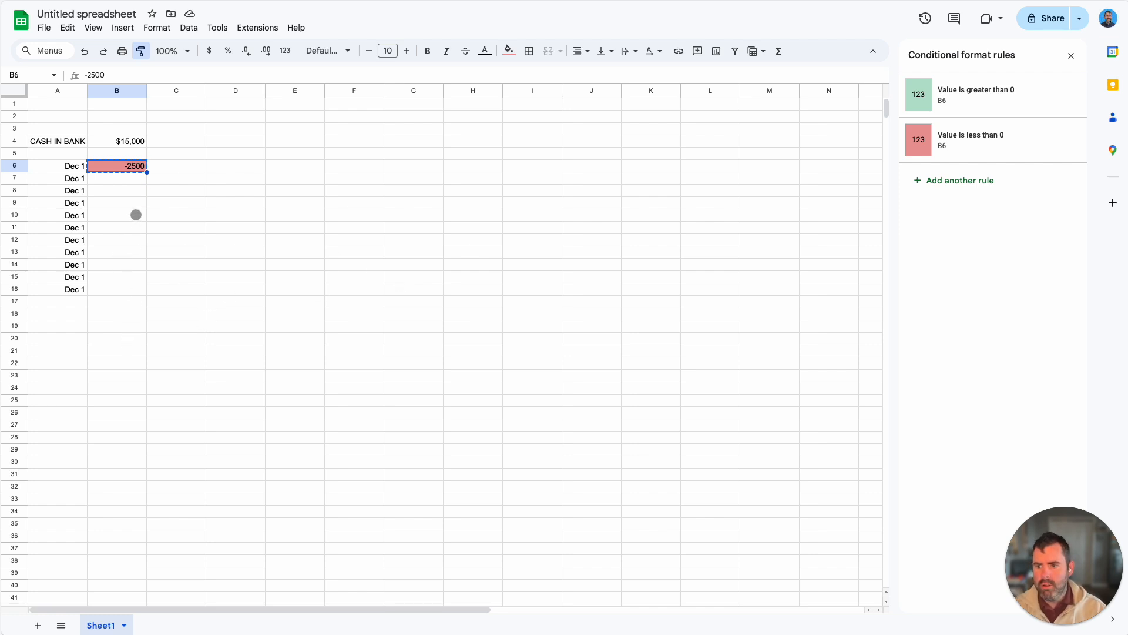
left_click(140, 183)
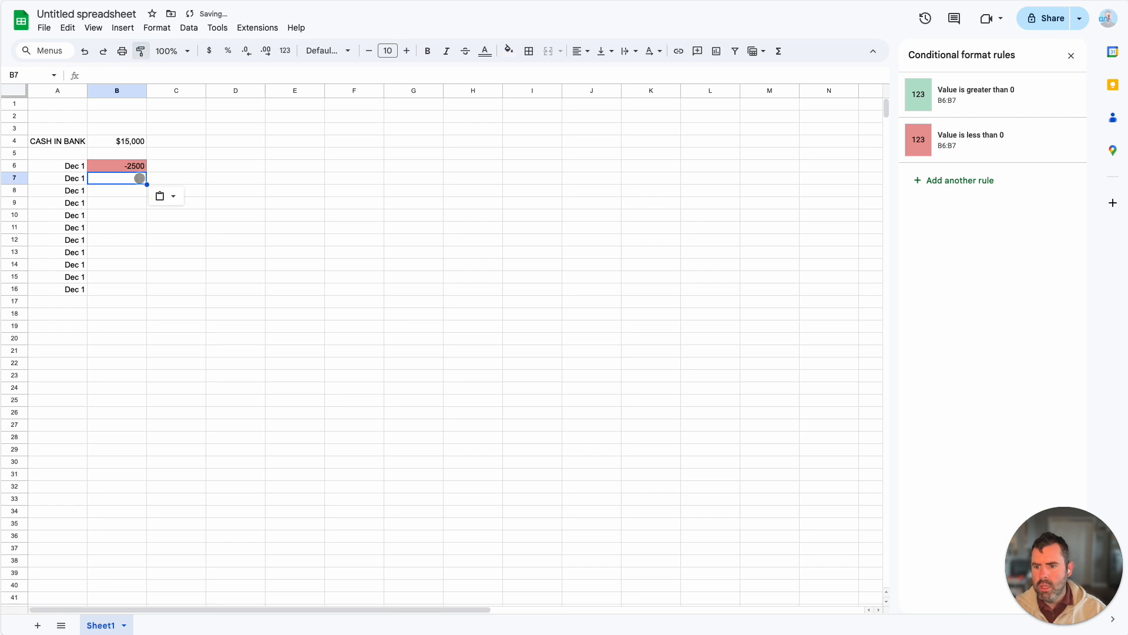
Step: Enter the description Rent in cell C6 next to the -2500 amount
left_click(168, 163)
type("Rent")
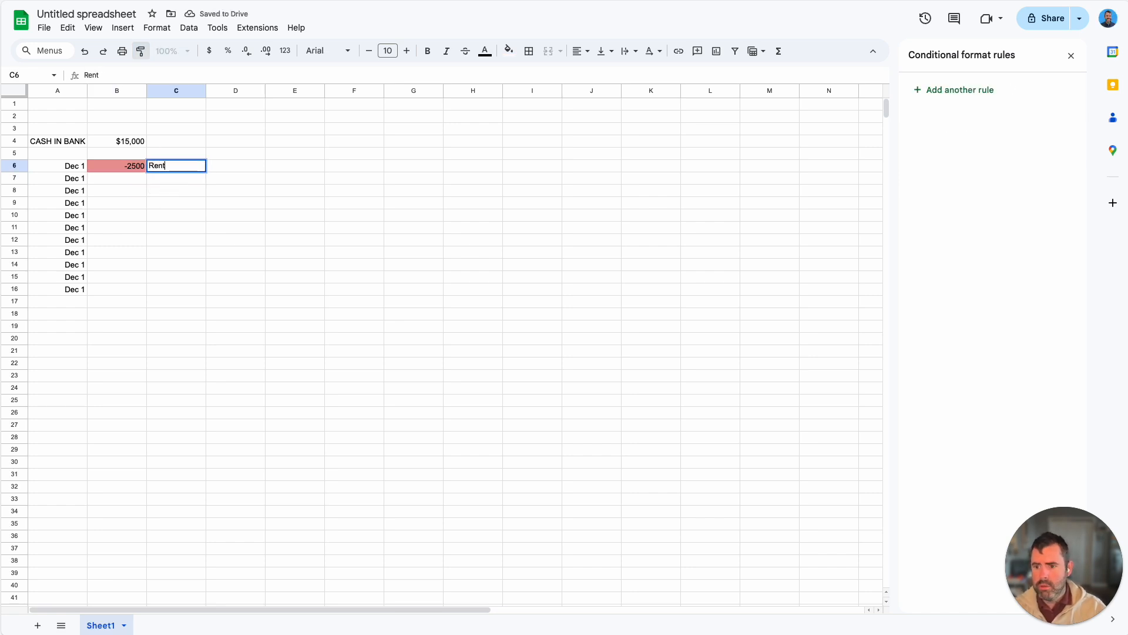
key("Return")
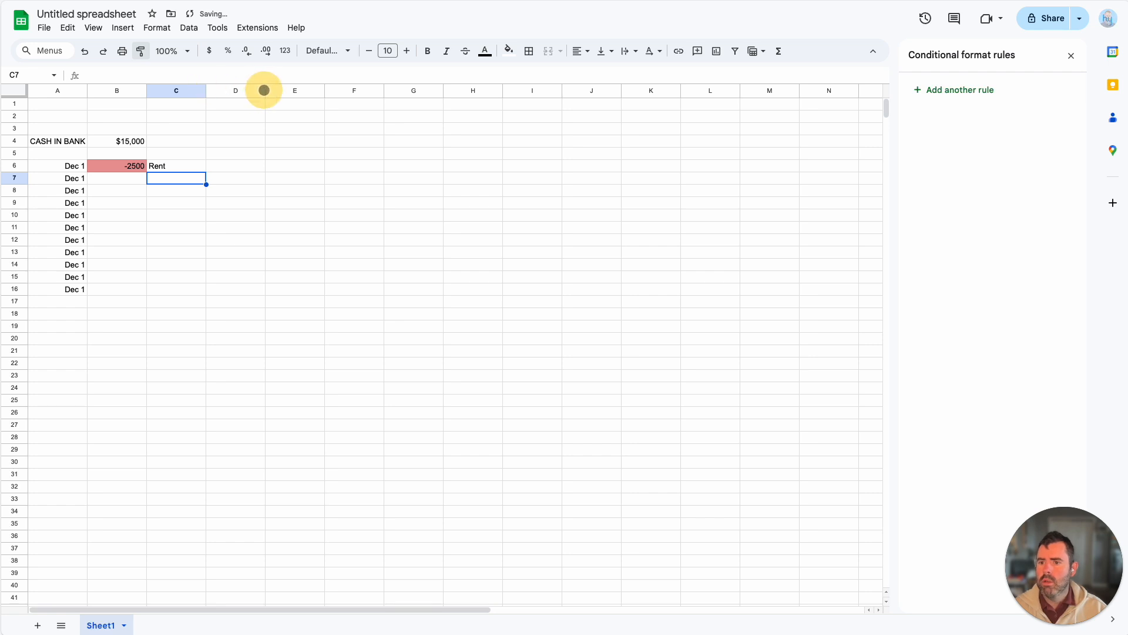
Step: Widen column C to roughly five times its default width to make room for descriptions
left_click(202, 91)
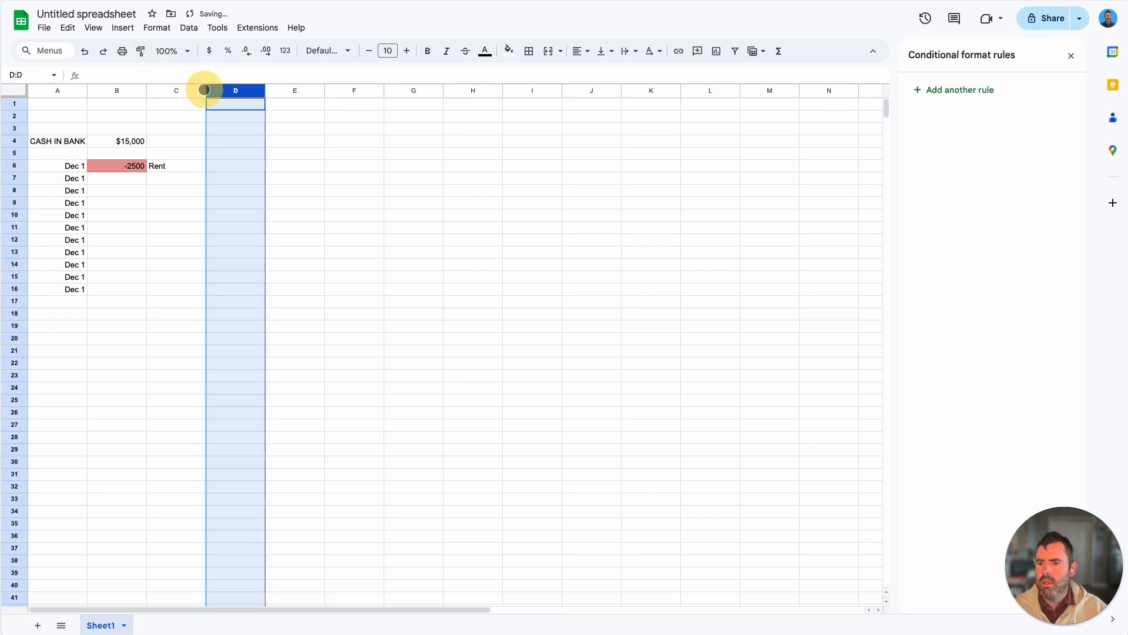
mouse_move(204, 90)
left_mouse_down()
mouse_move(229, 91)
mouse_move(187, 92)
left_mouse_up()
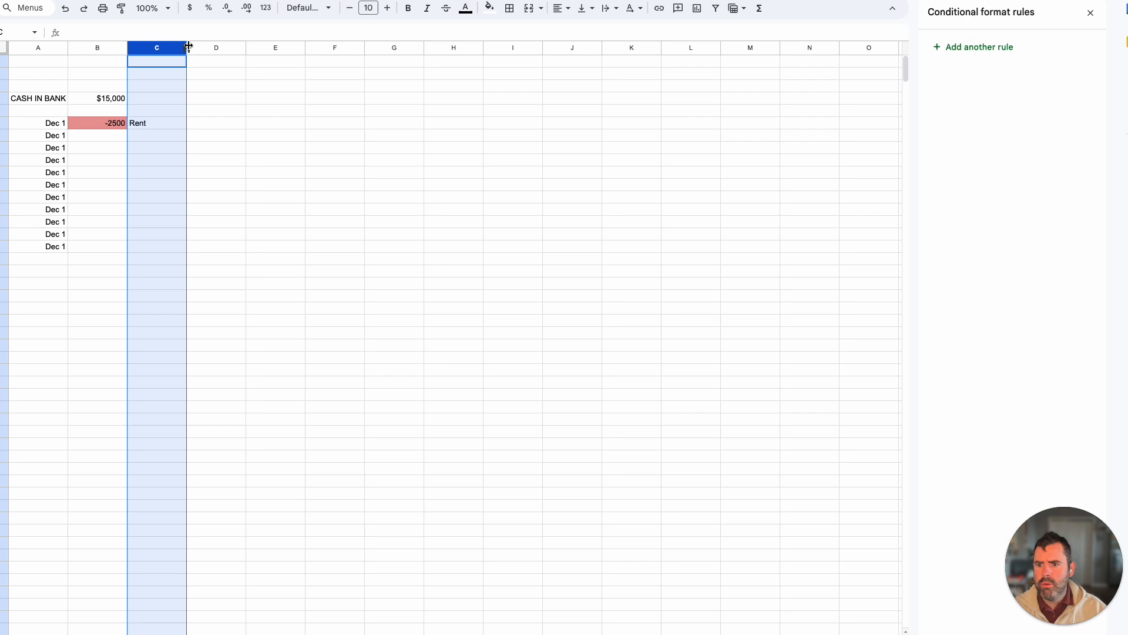
left_click_drag(187, 48, 454, 48)
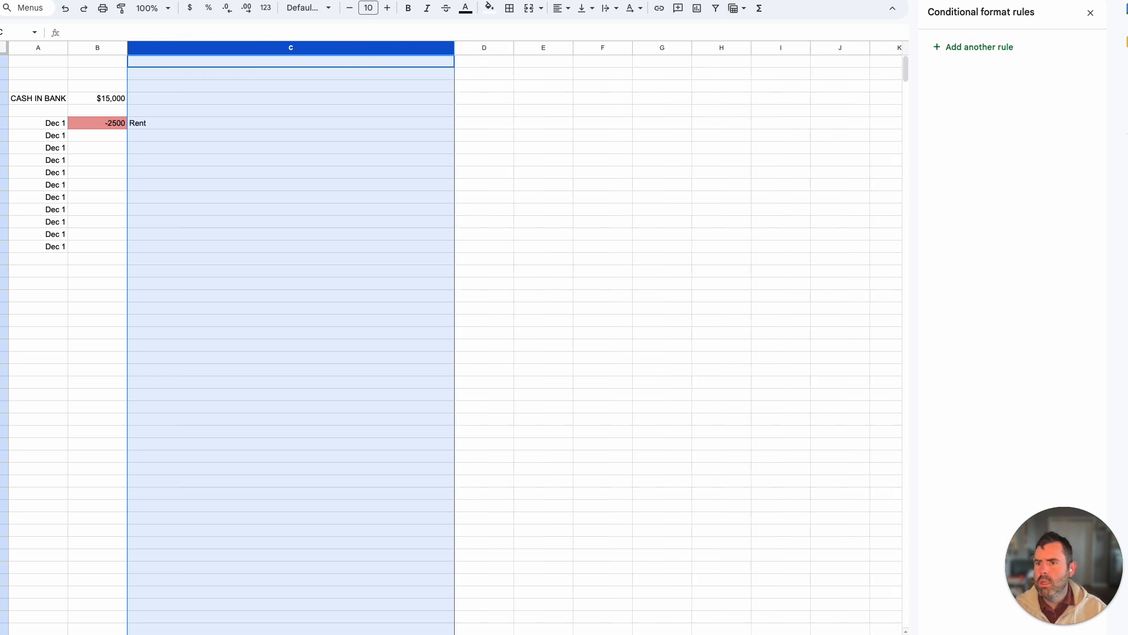
Step: Extend the description in cell C6 to read Rent payment due
left_click(200, 124)
double_click(200, 124)
left_click(199, 124)
type("payment due")
key("Return")
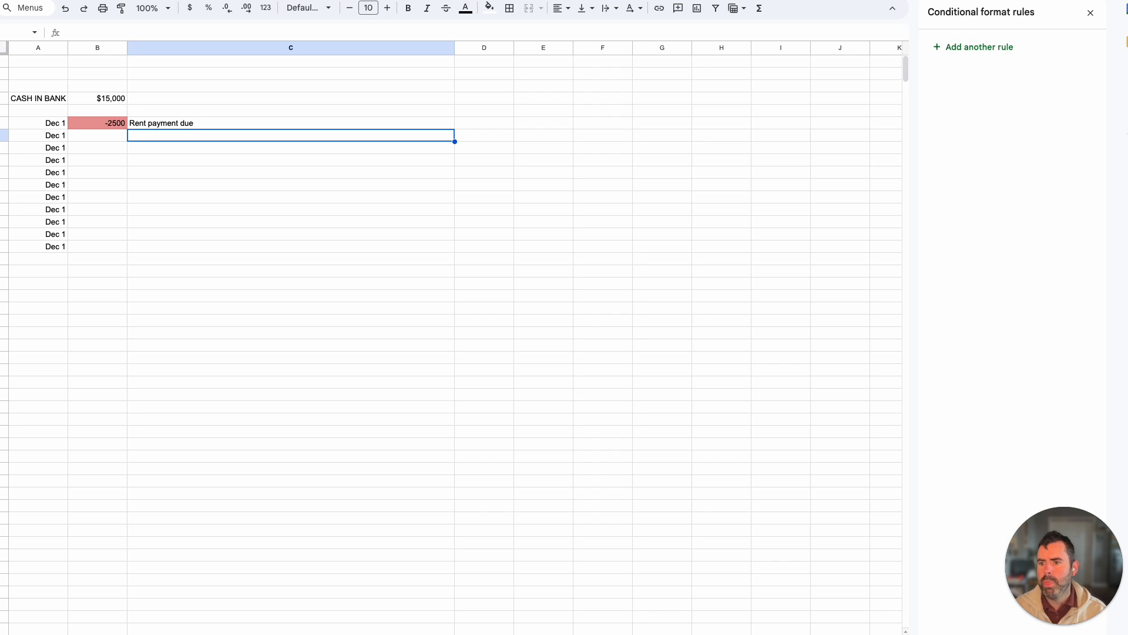
key("Left")
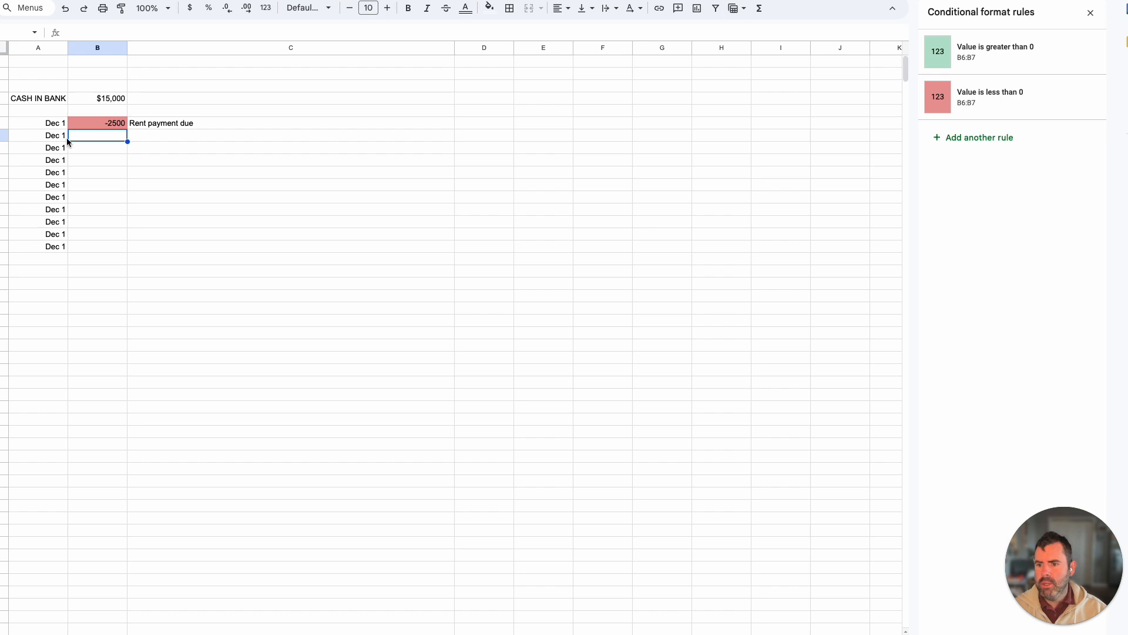
left_click(98, 101)
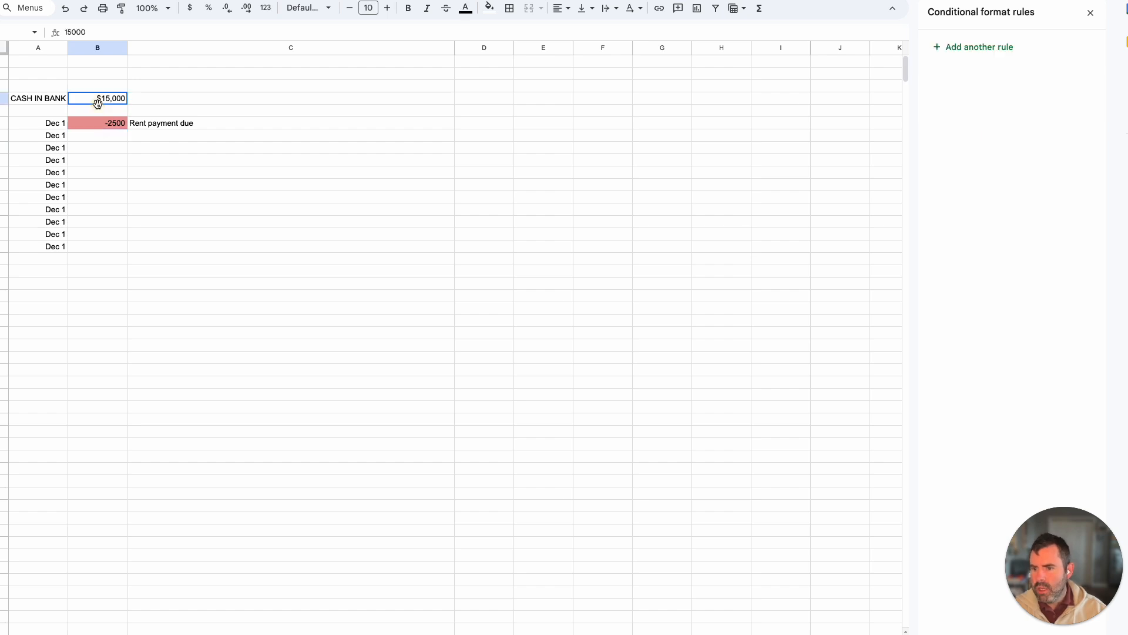
left_click(39, 100)
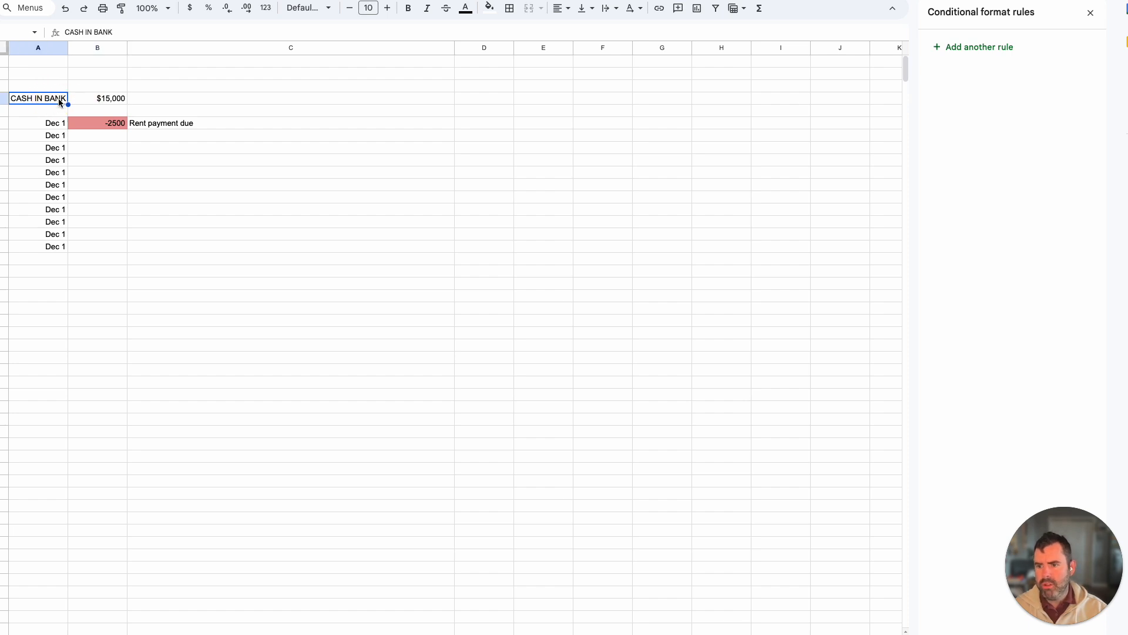
left_click(101, 99)
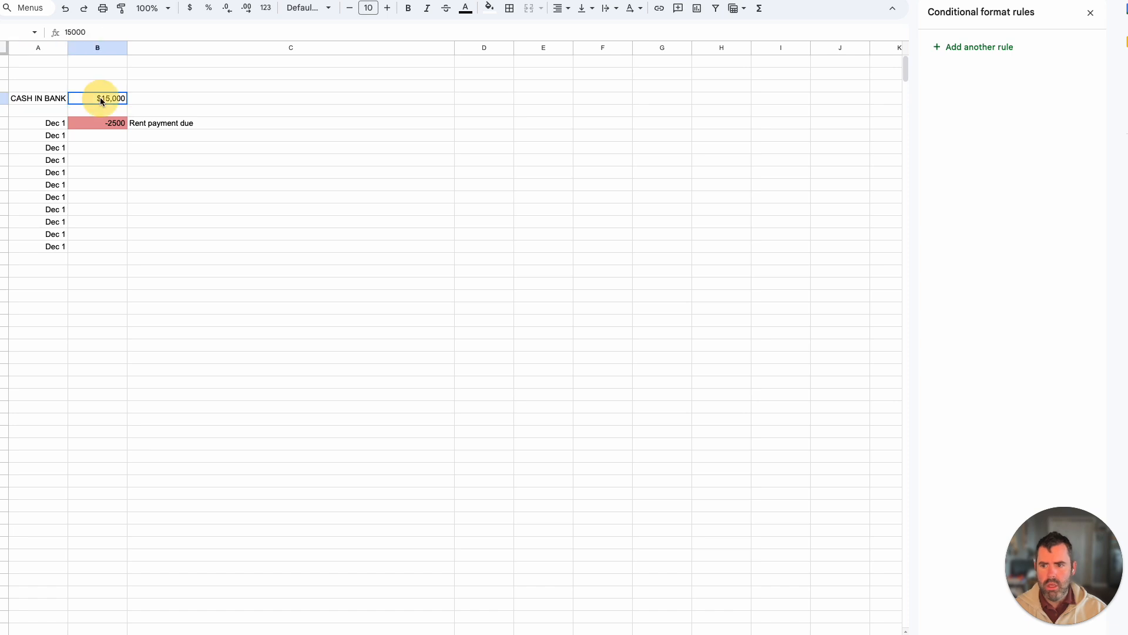
left_click(108, 125)
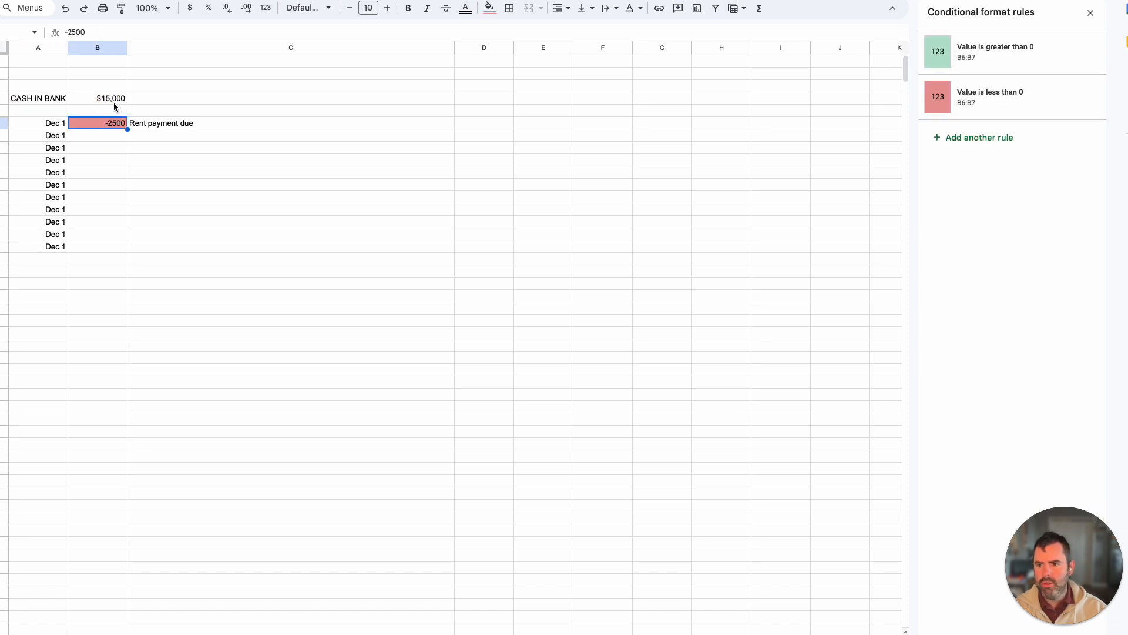
left_click(114, 100)
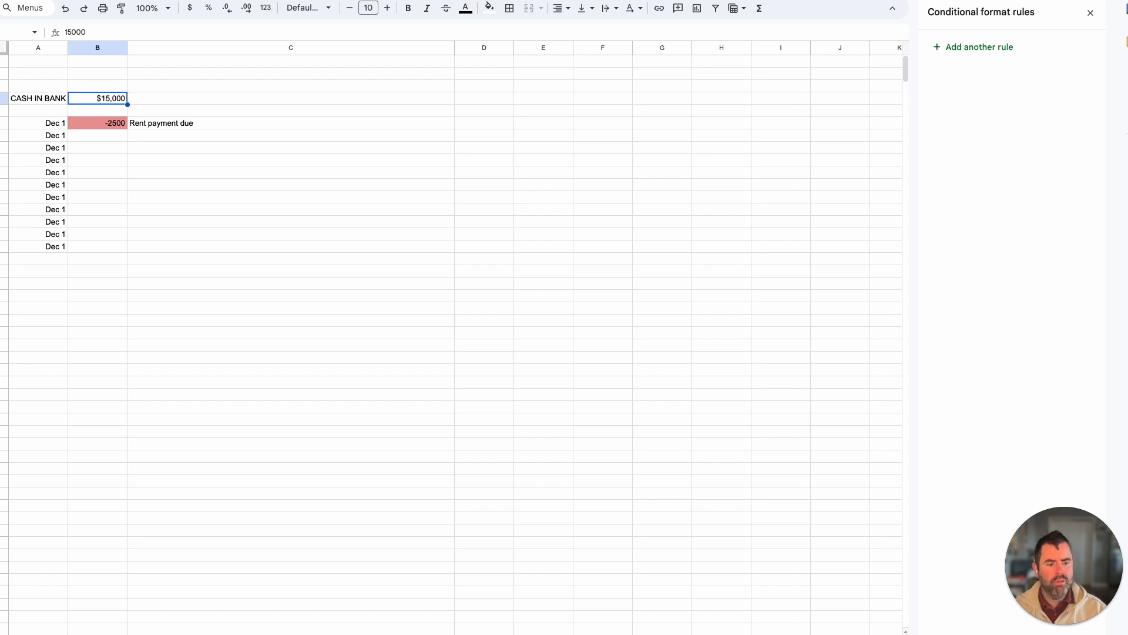
mouse_move(1127, 634)
left_mouse_down()
mouse_move(1077, 619)
mouse_move(1127, 634)
mouse_move(1114, 623)
left_mouse_up()
left_click_drag(159, 0, 175, 41)
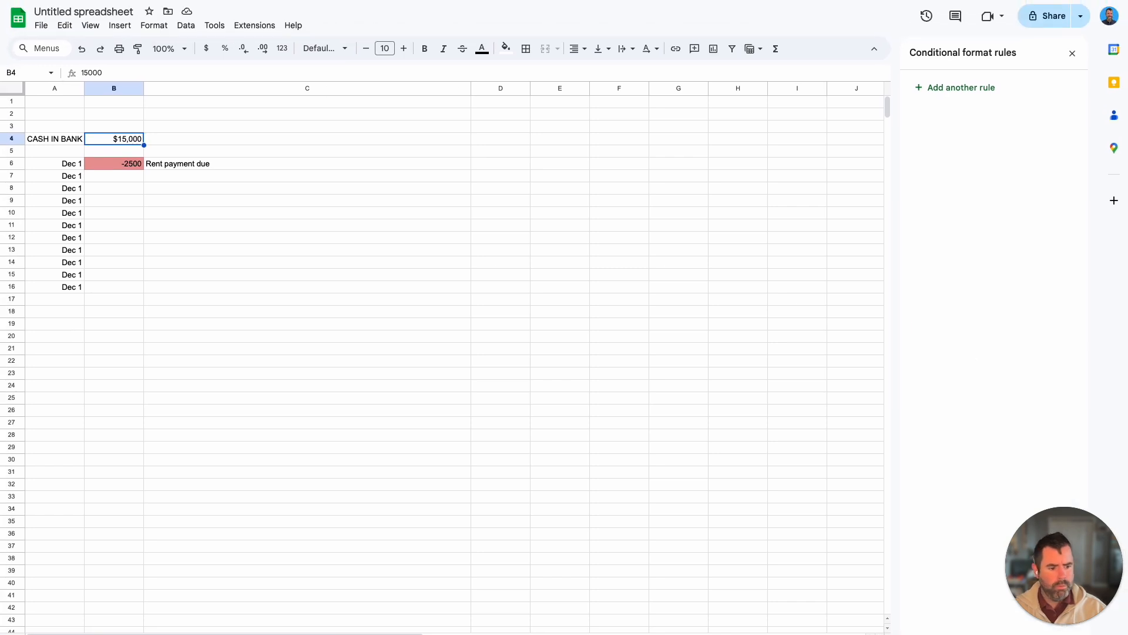
mouse_move(1127, 634)
left_mouse_down()
mouse_move(1105, 630)
mouse_move(1127, 634)
left_mouse_up()
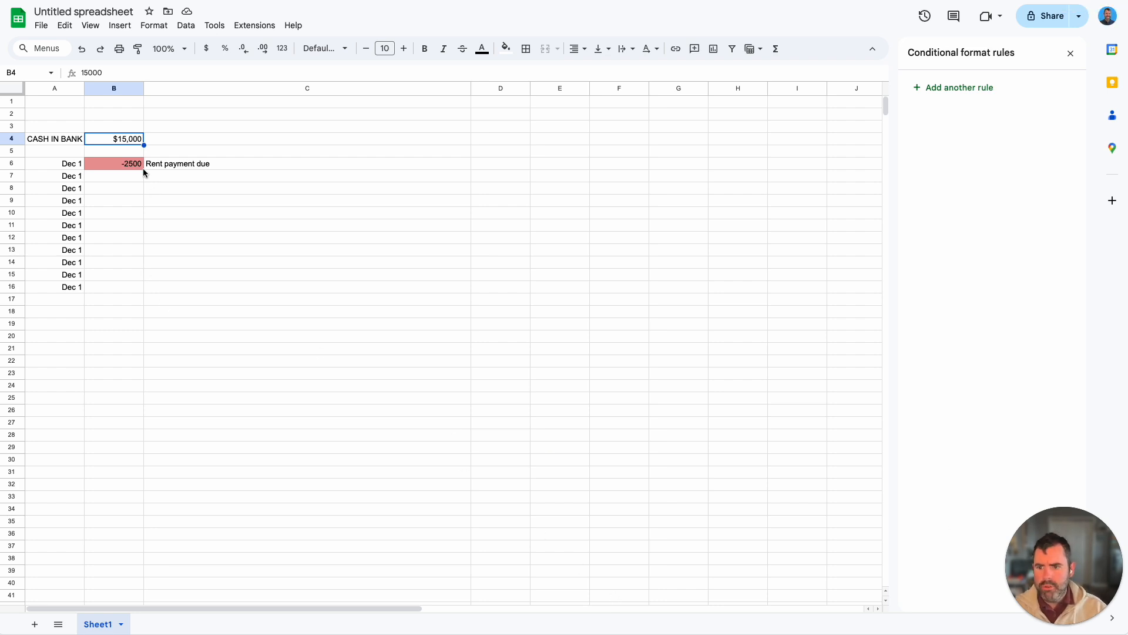
Step: Check the sum of cells B4 through B6 and view the other available summary statistics
left_click_drag(124, 140, 127, 168)
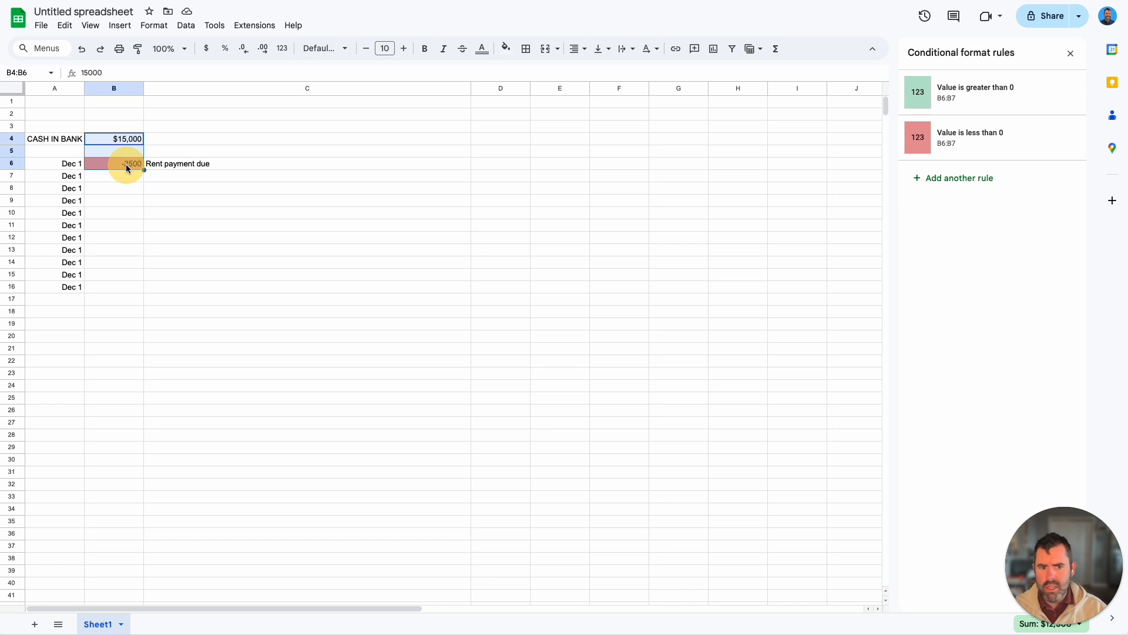
left_click(1073, 625)
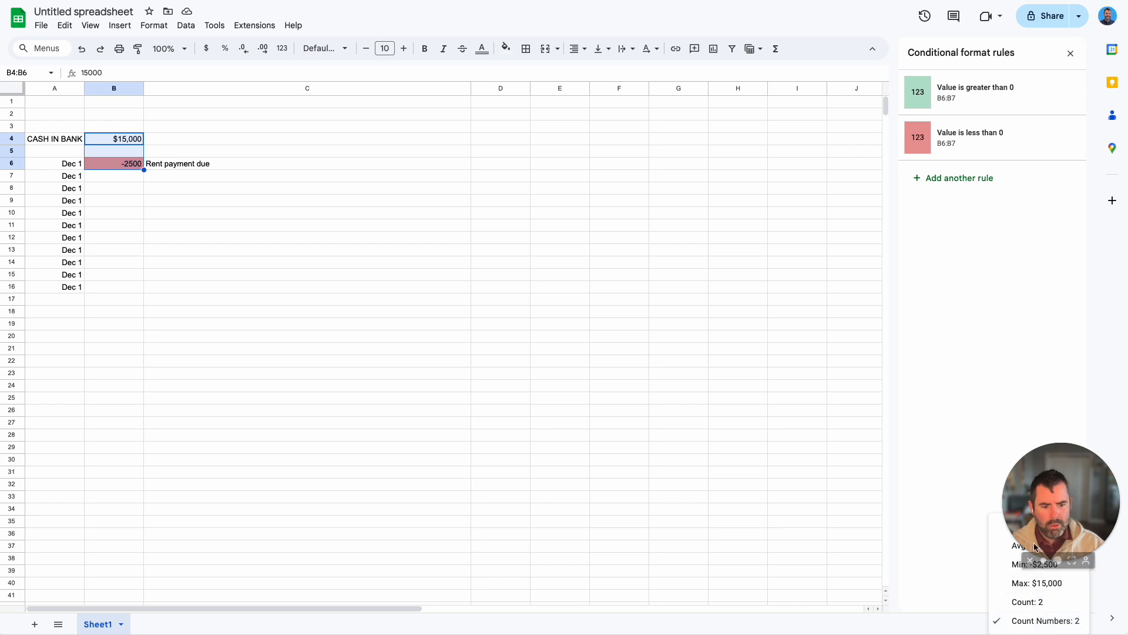
left_click_drag(1053, 503, 1059, 436)
left_click(1055, 621)
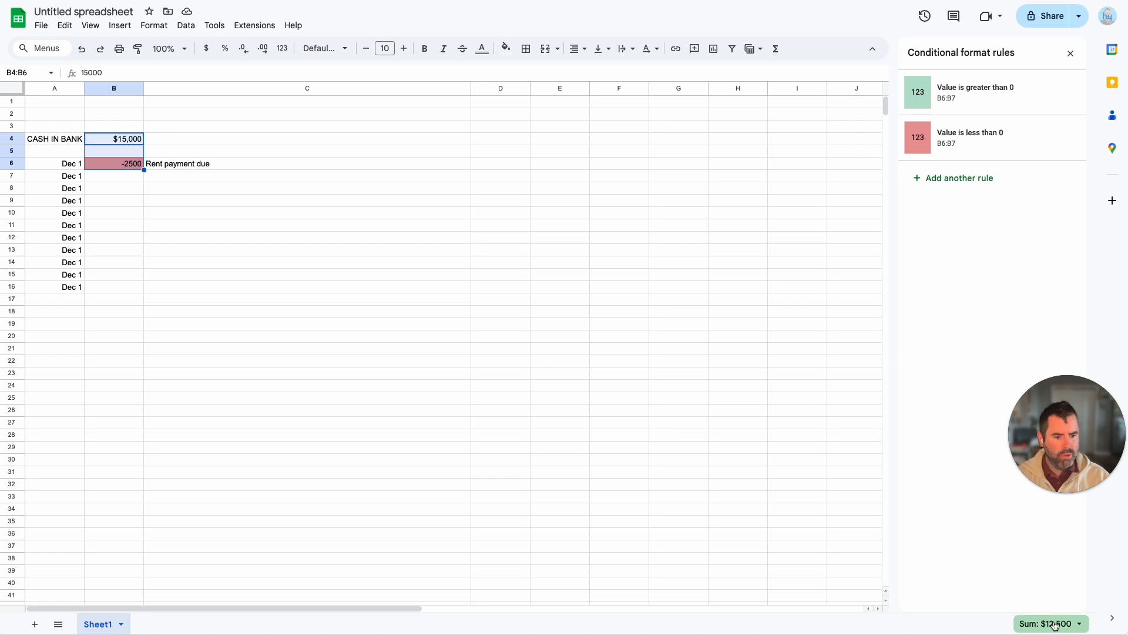
Step: Change the date in cell A7 to December 9, 2024
left_click(106, 175)
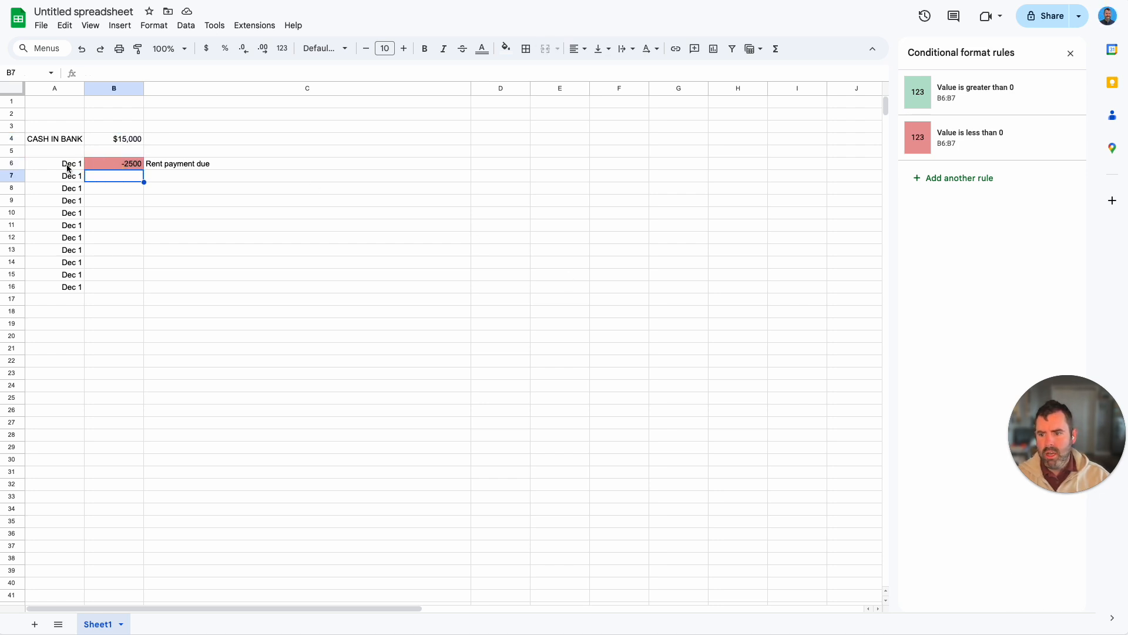
left_click(69, 166)
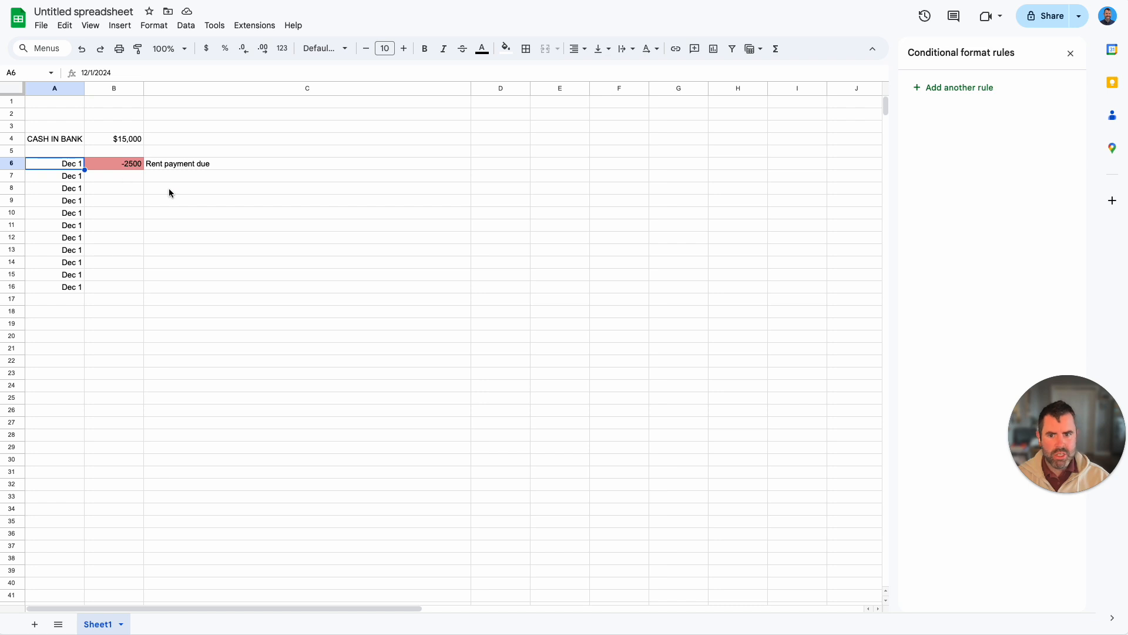
left_click(51, 176)
double_click(63, 176)
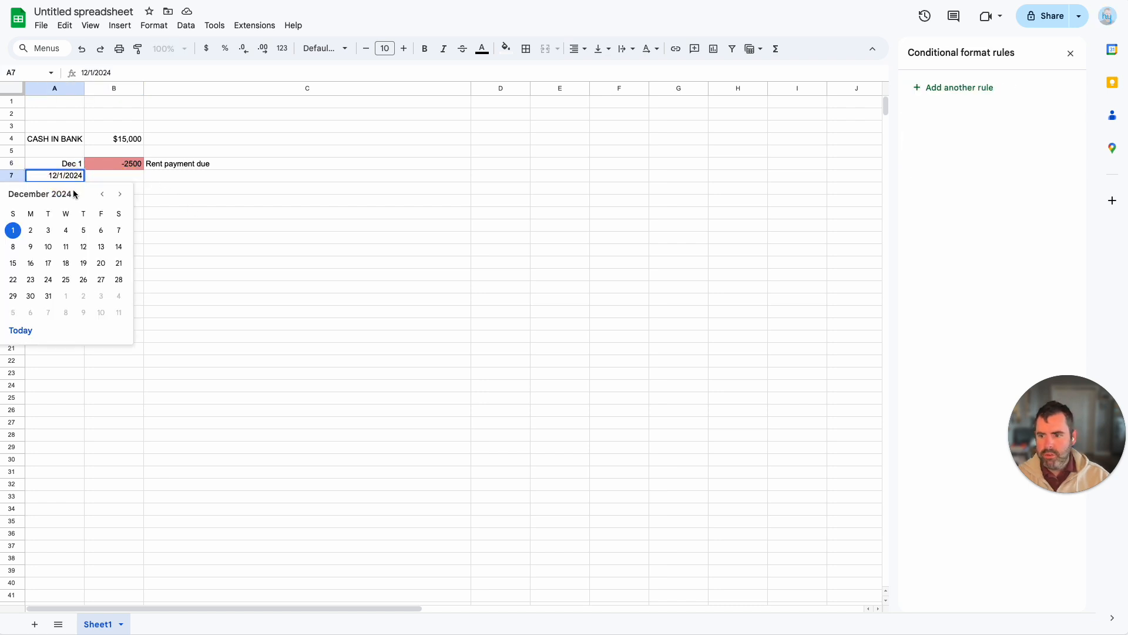
left_click(32, 247)
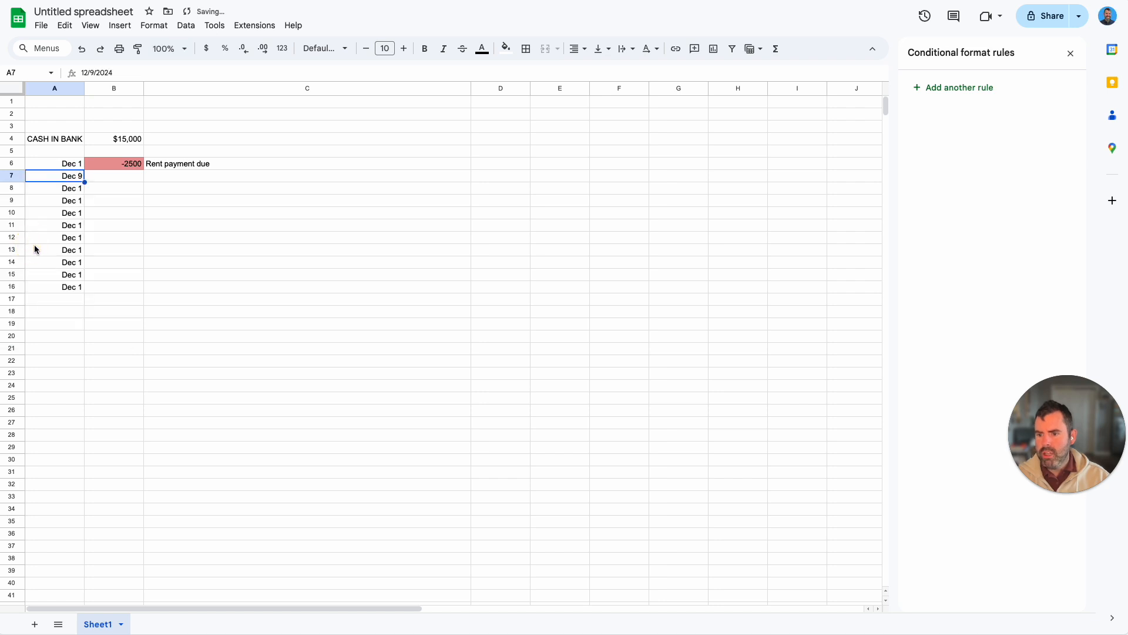
Step: Enter the description Payroll in cell C7 and the amount -11600 in cell B7
left_click(106, 179)
left_click(175, 178)
type("Payroll")
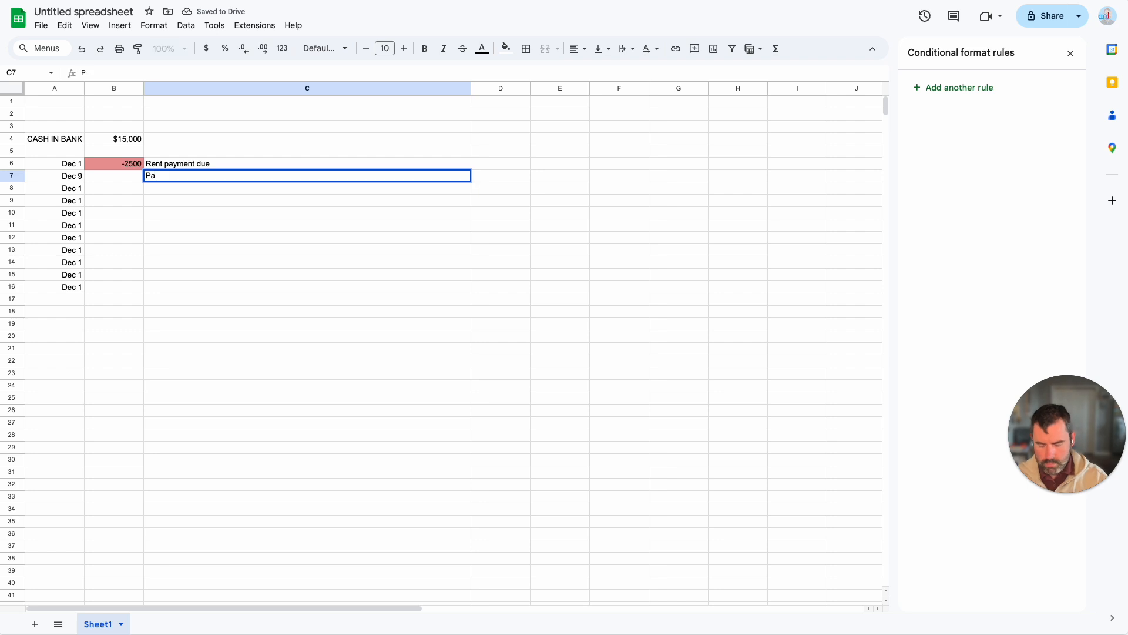
key("Return")
key("Up")
key("Left")
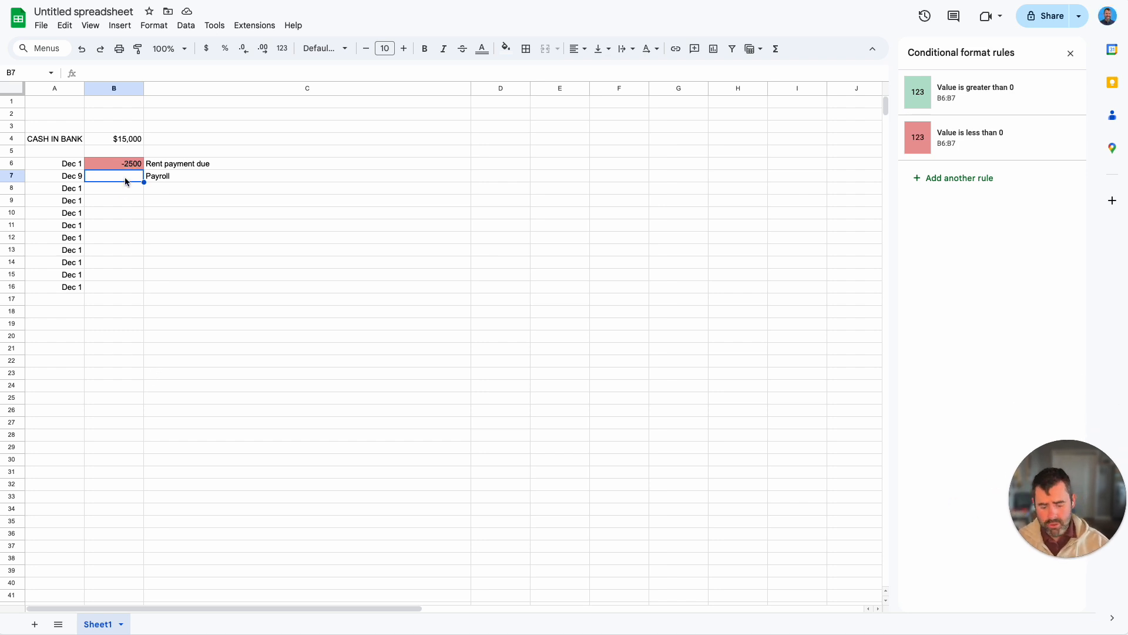
type("-")
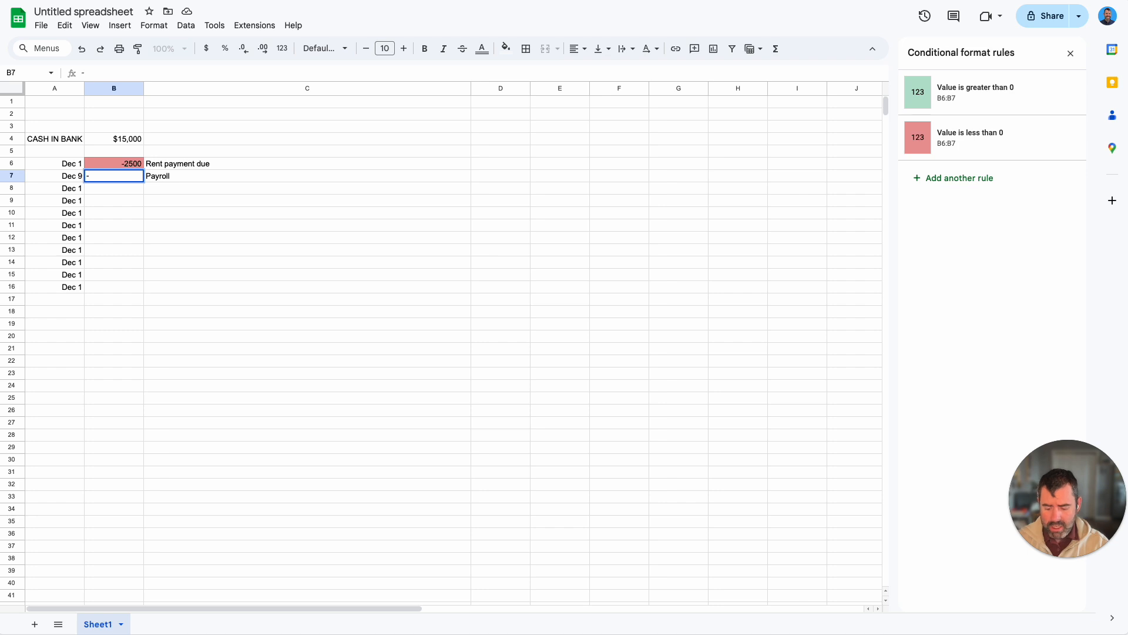
type("11600")
key("Return")
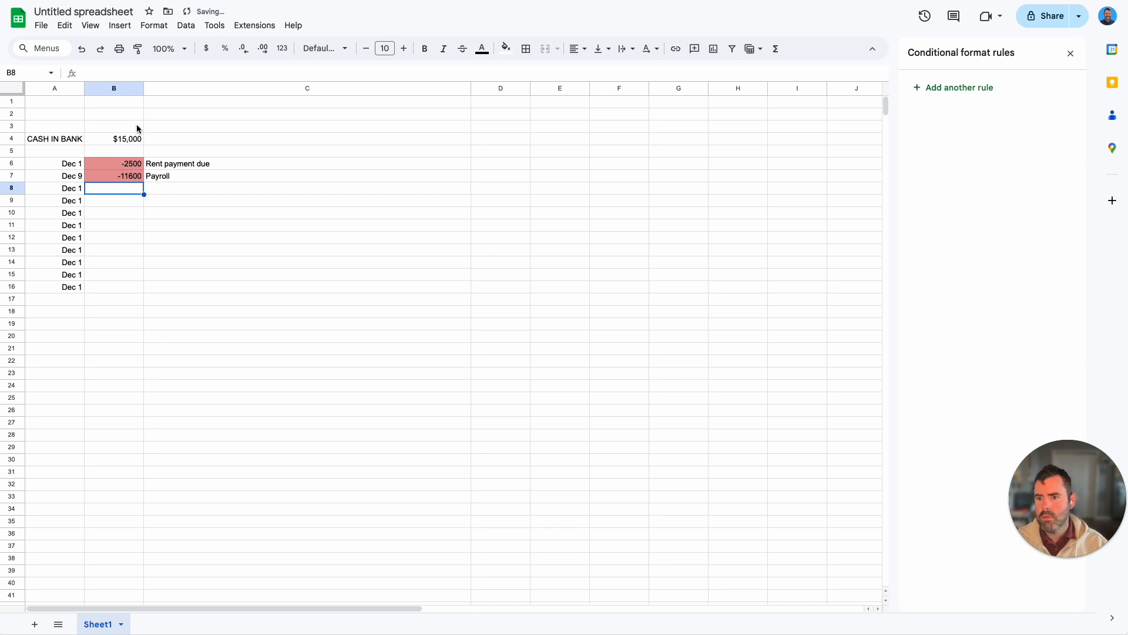
Step: Check the sum of cells B4 through B7, from the bank balance down to the payroll amount
left_click(135, 140)
left_click_drag(133, 145, 140, 174)
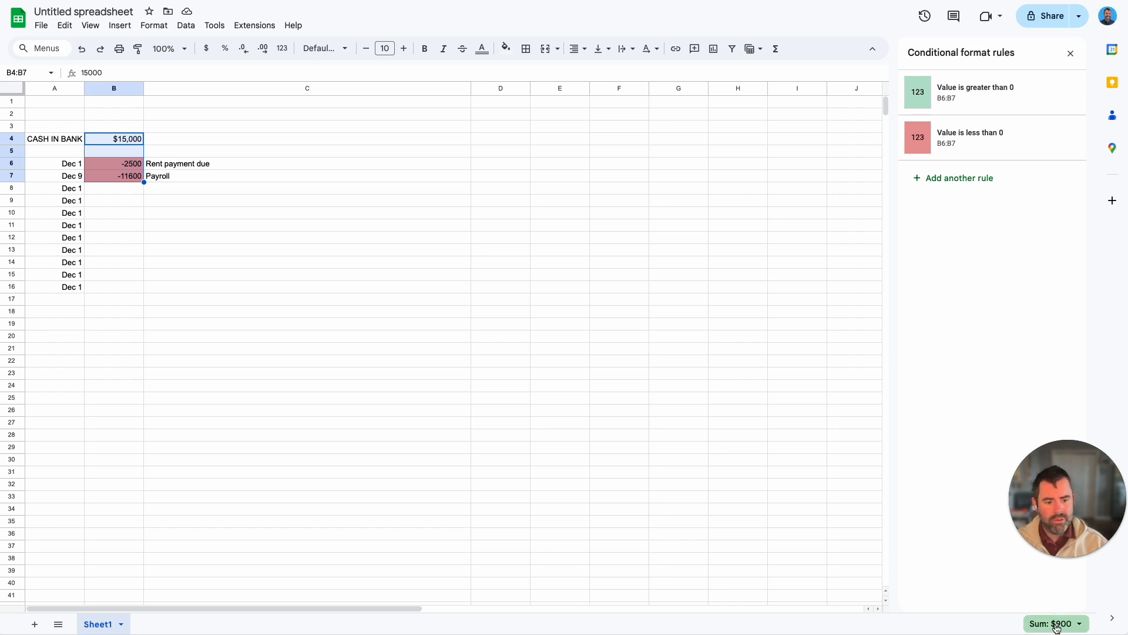
Step: Move row 8, dated Dec 1, above the Payroll row so the transactions are in date order
left_click(77, 193)
left_click(13, 188)
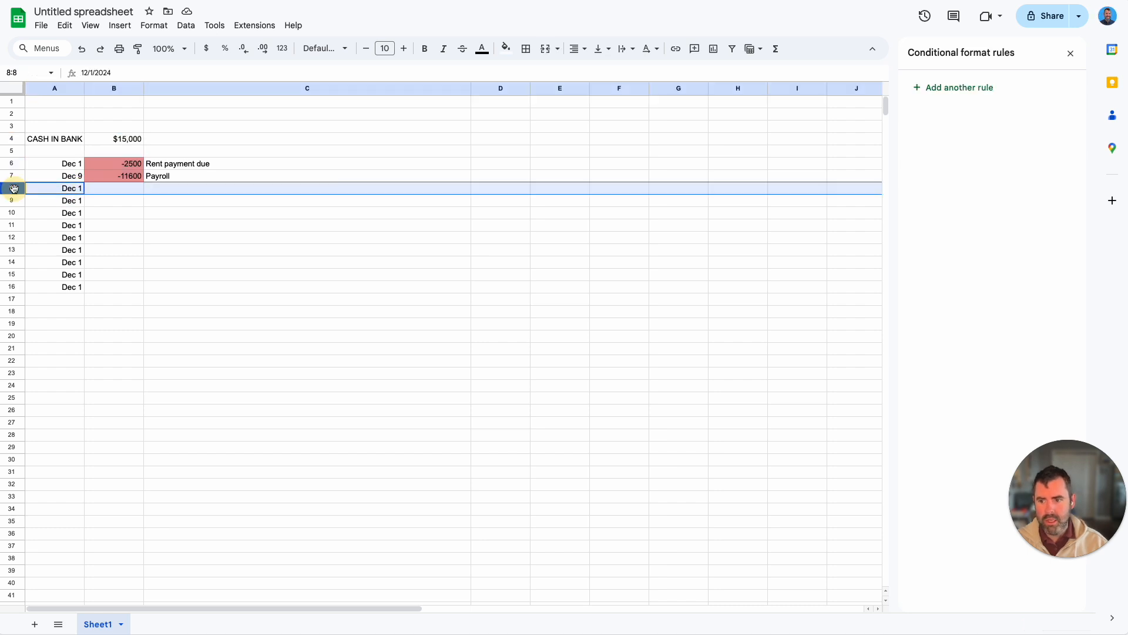
left_click_drag(13, 188, 24, 171)
Step: Enter the amount 1500 in cell B7 and the description Client XYZ - Late from September in C7
left_click(117, 180)
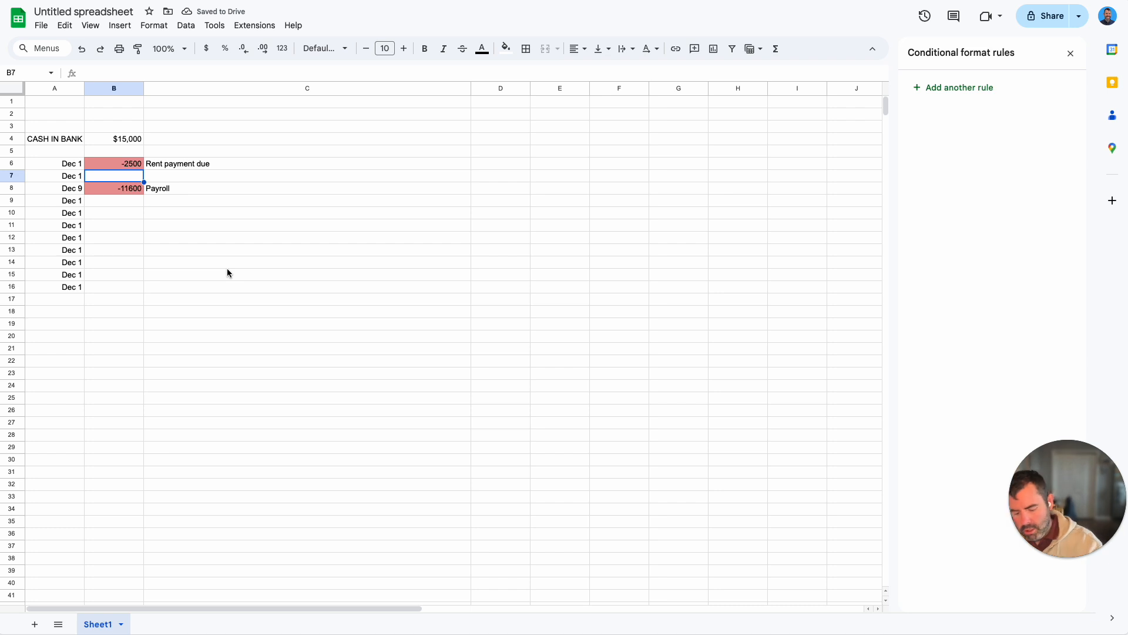
type("1500")
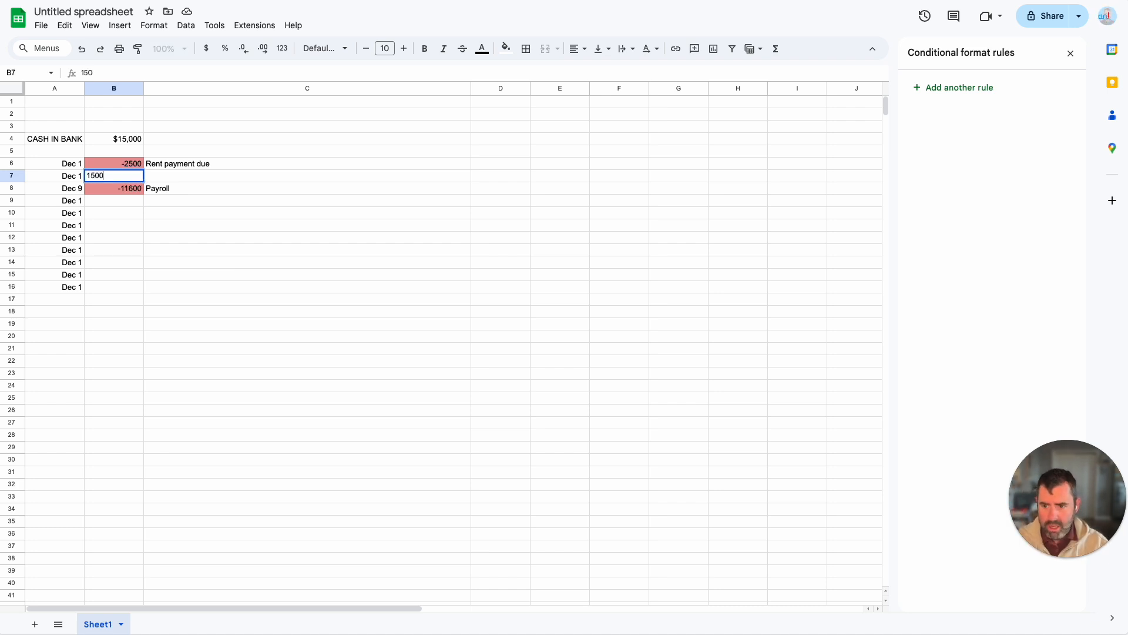
key("Tab")
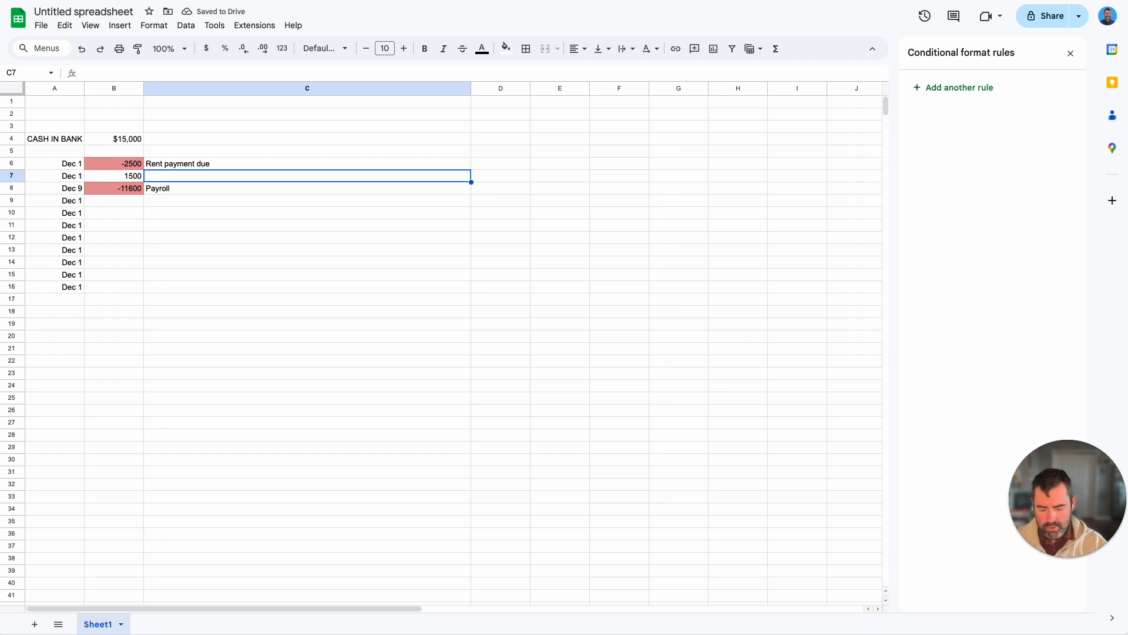
type("Client XYX")
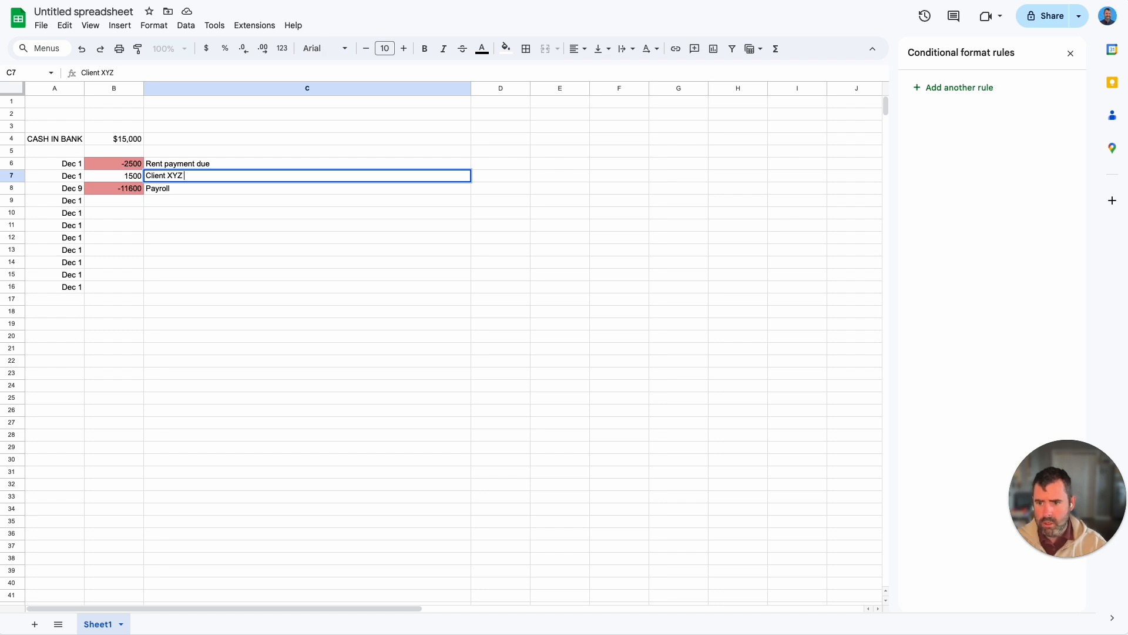
type(" - Late from Depe")
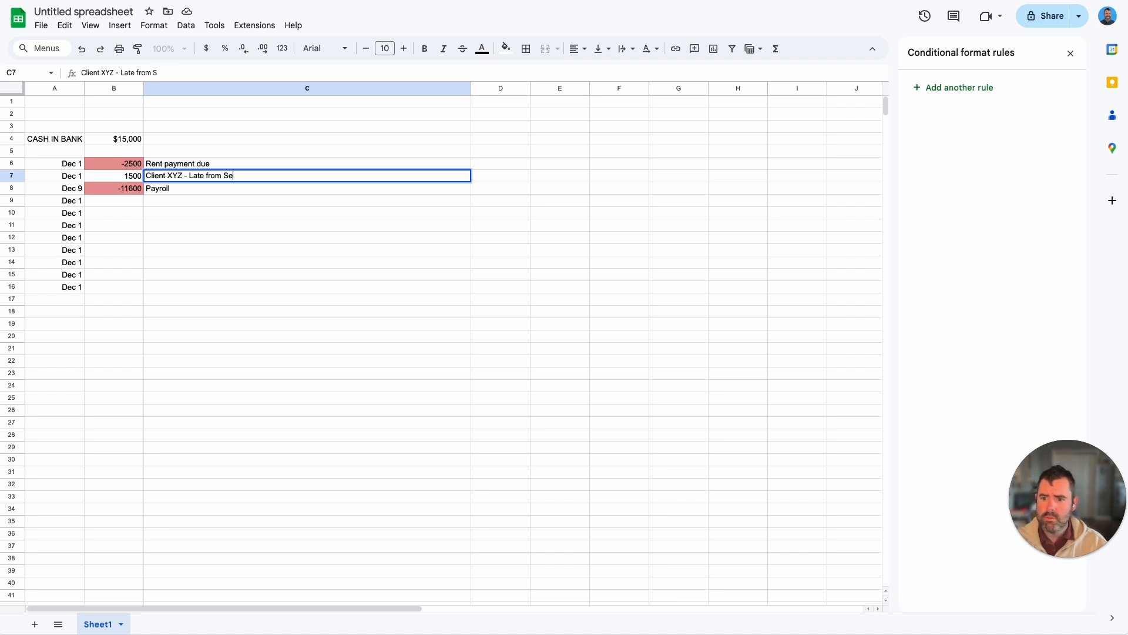
type("ember")
key("Return")
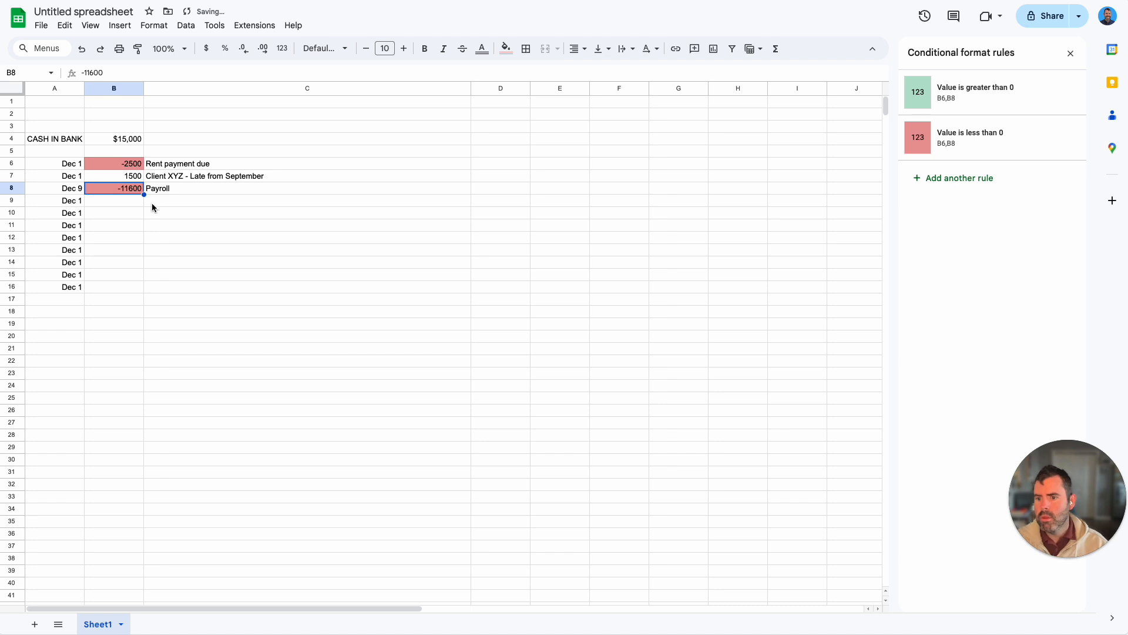
left_click(130, 174)
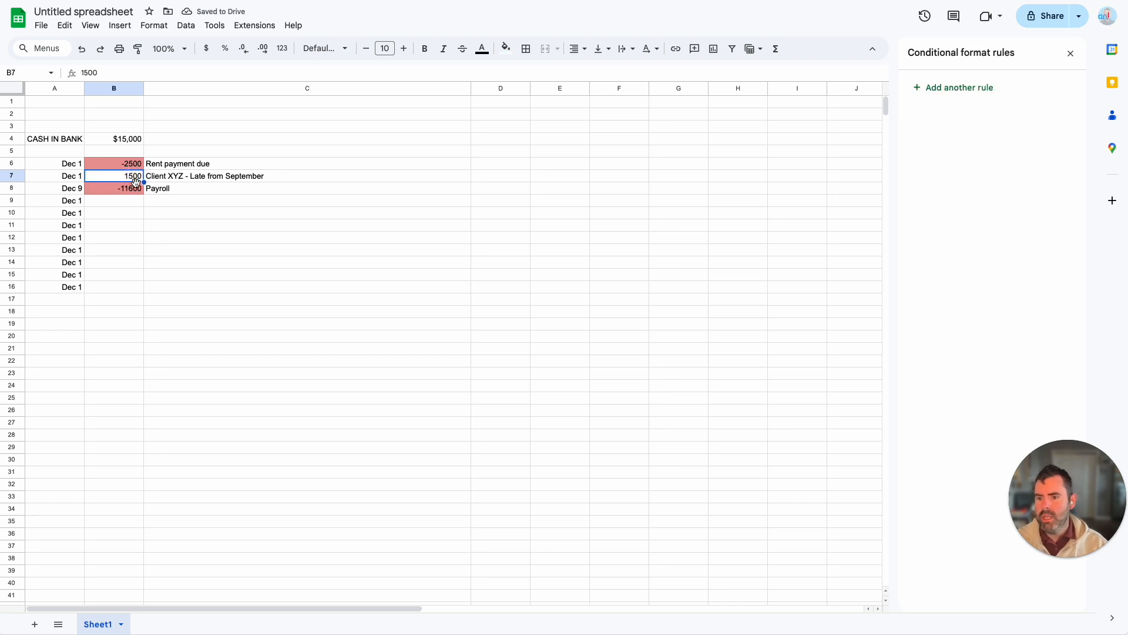
left_click(166, 210)
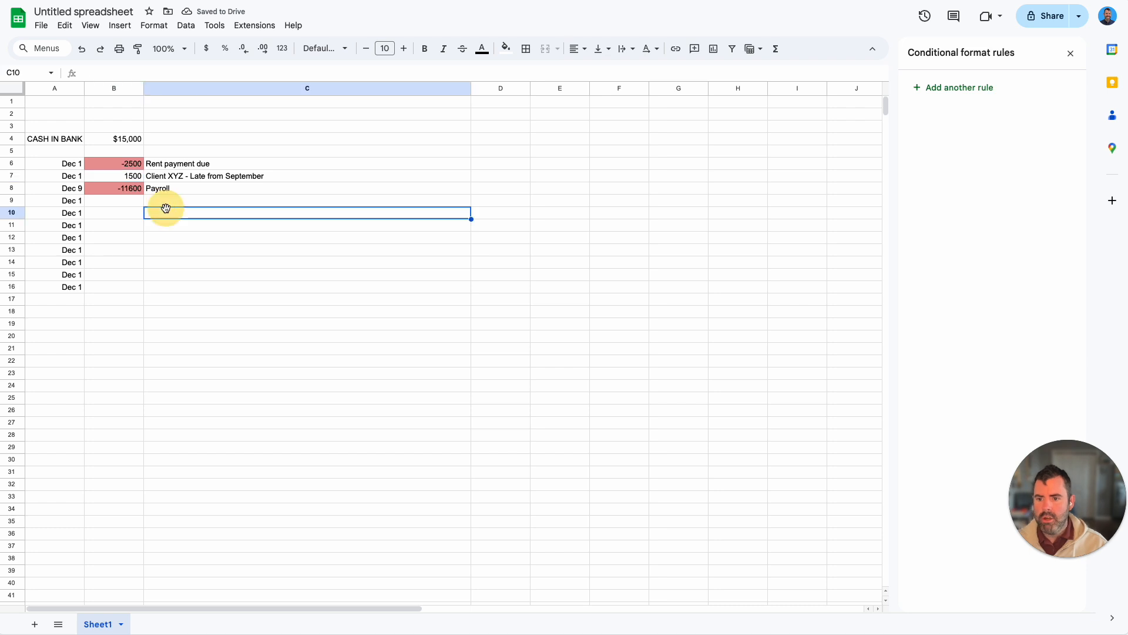
left_click(105, 178)
left_click(103, 205)
left_click(133, 173)
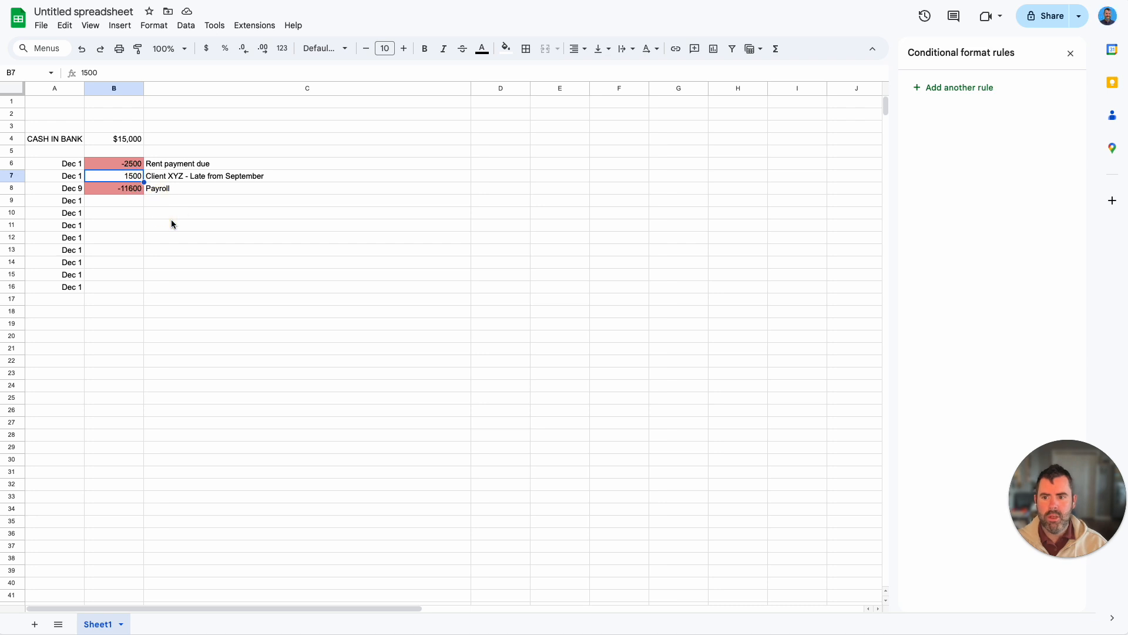
Step: Copy the formatting of cell B6, including its conditional rules, to cells B7 through B16
left_click(131, 162)
left_click(138, 49)
mouse_move(129, 176)
left_mouse_down()
mouse_move(125, 291)
mouse_move(135, 288)
left_mouse_up()
left_click(181, 250)
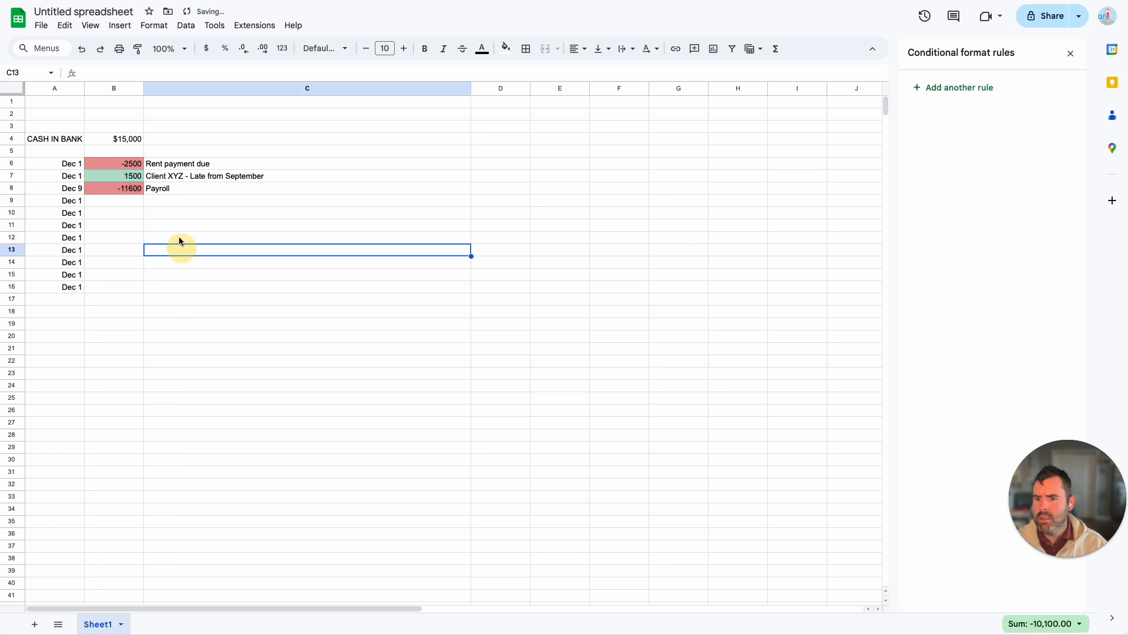
Step: Format the amounts in B6 through B16 as dollar currency with no decimal places
left_click(137, 176)
left_click_drag(127, 161, 123, 287)
left_click(207, 52)
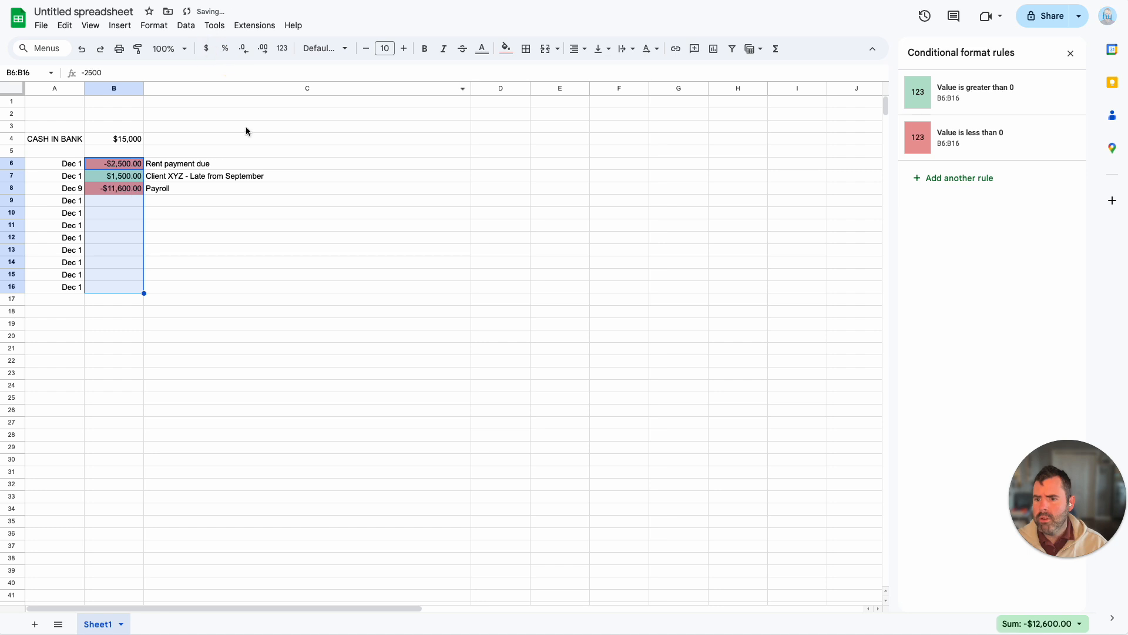
left_click(243, 49)
left_click(243, 50)
left_click(173, 216)
left_click(141, 197)
left_click(171, 199)
Step: Check the sum of cells B4 through B8, covering the bank balance and all entered transactions
left_click_drag(124, 142, 125, 186)
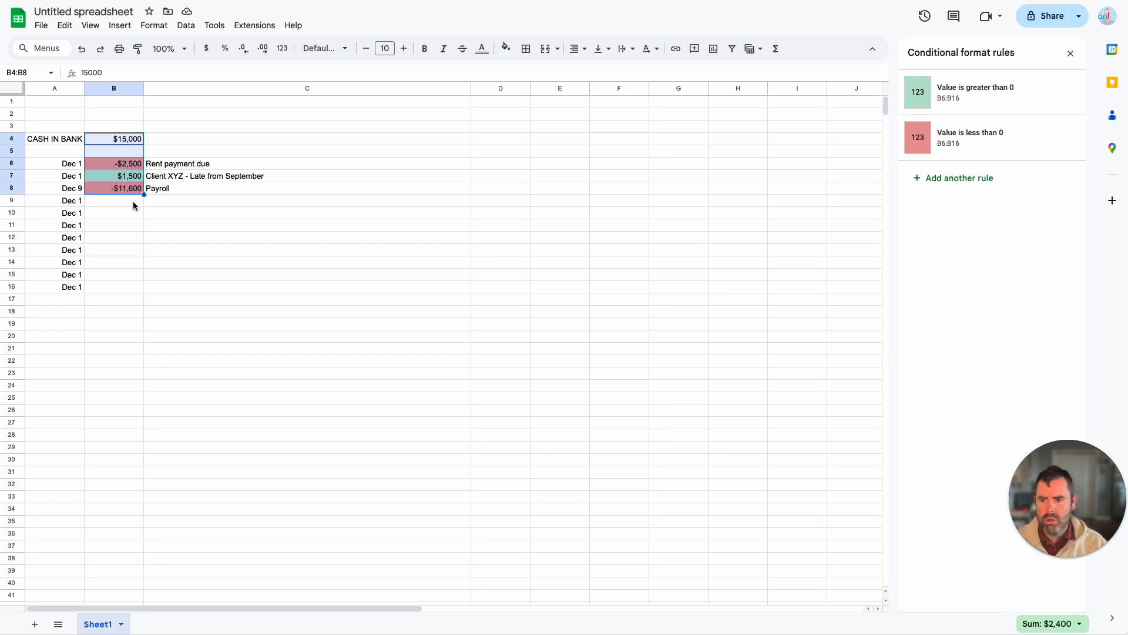
left_click(118, 202)
left_click(78, 203)
left_click(115, 203)
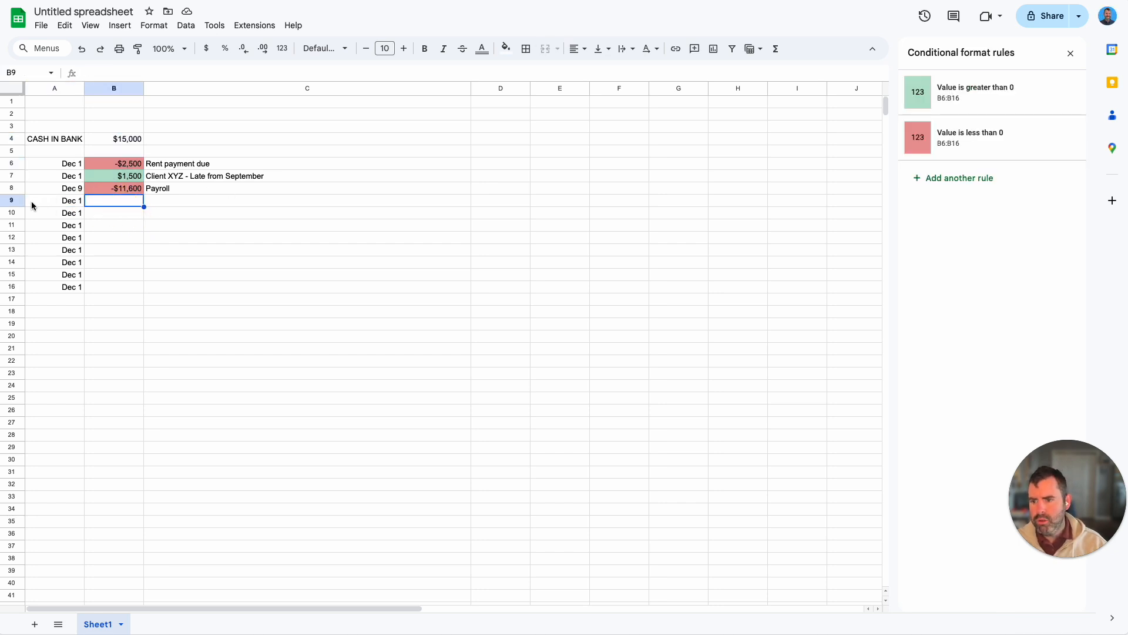
Step: Set the date in cell A15 to December 23 and the date in A16 to December 27, 2024
left_click(81, 289)
double_click(81, 289)
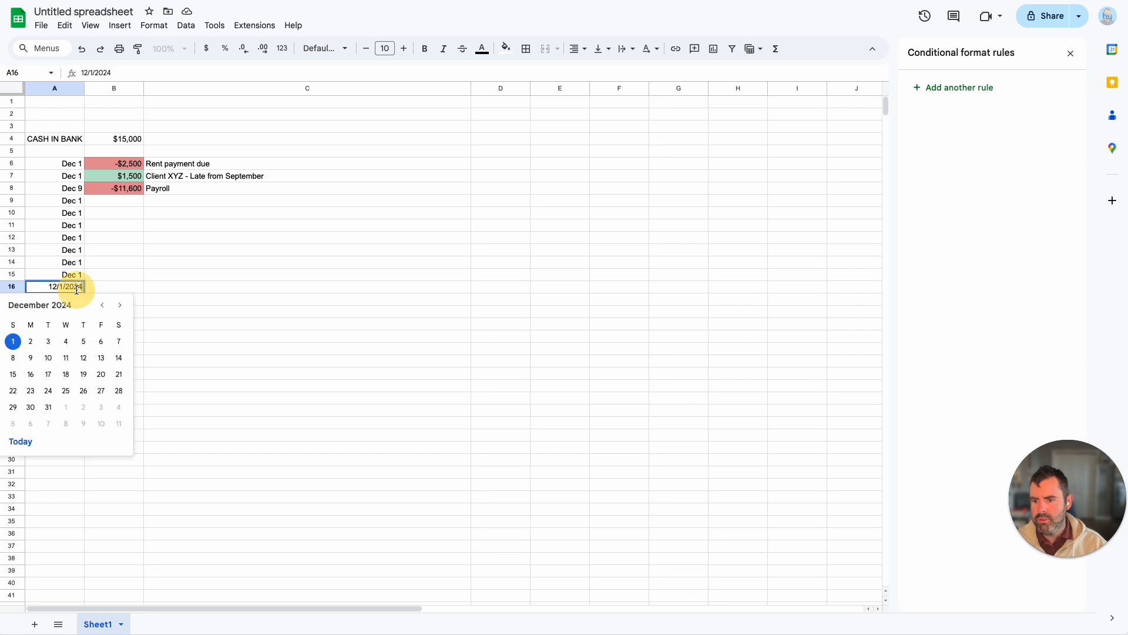
left_click(70, 188)
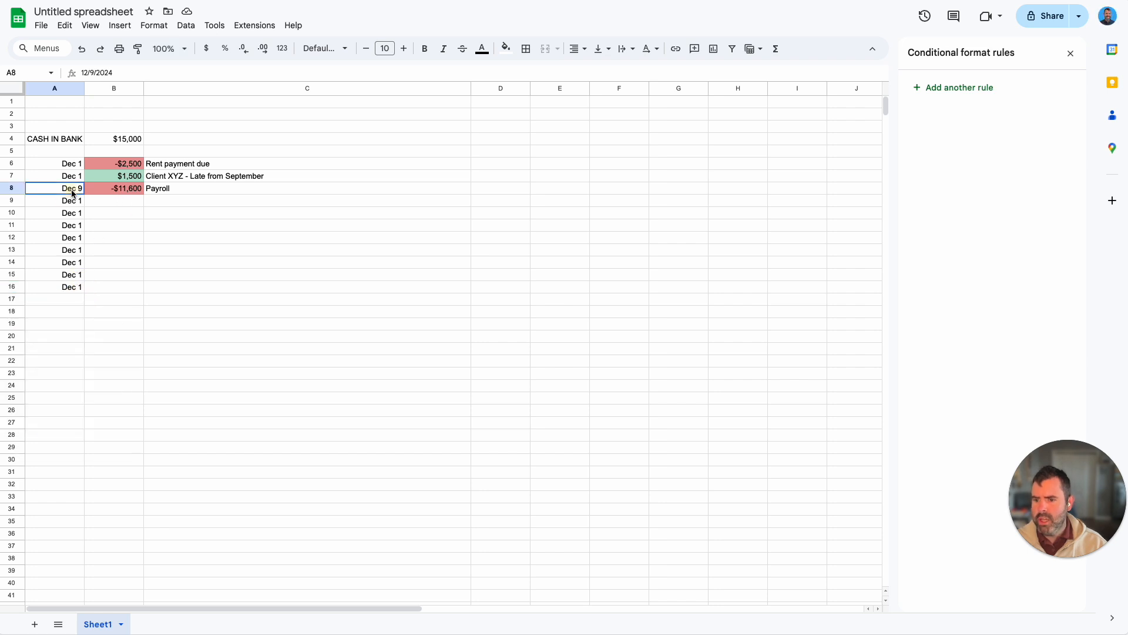
double_click(69, 188)
key("Escape")
left_click(65, 276)
double_click(71, 278)
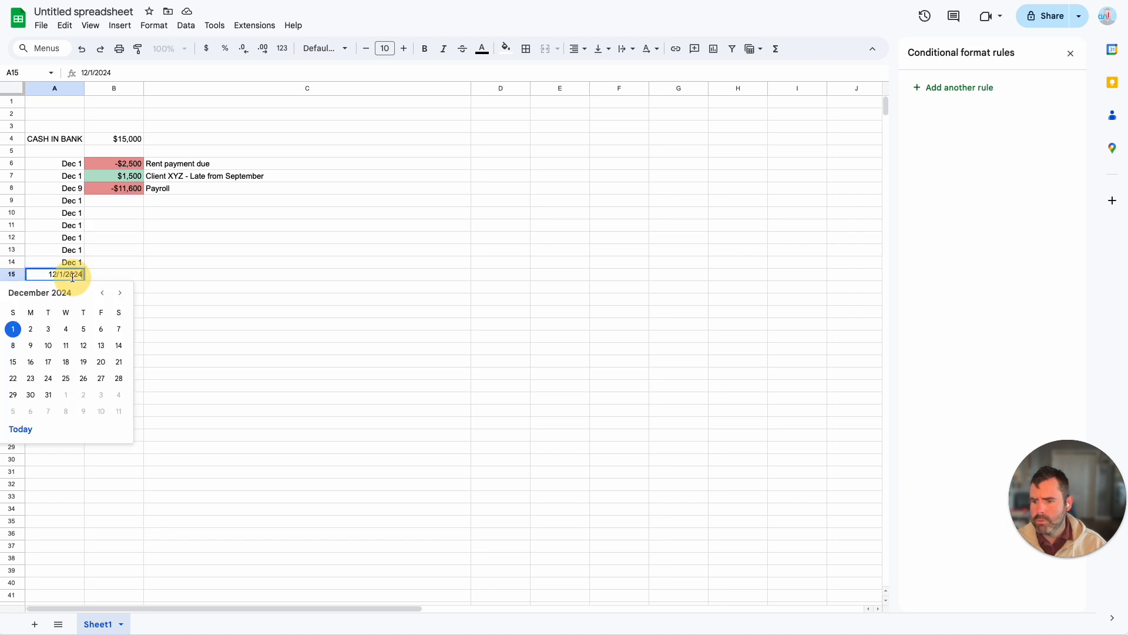
left_click(30, 376)
left_click(78, 287)
double_click(77, 286)
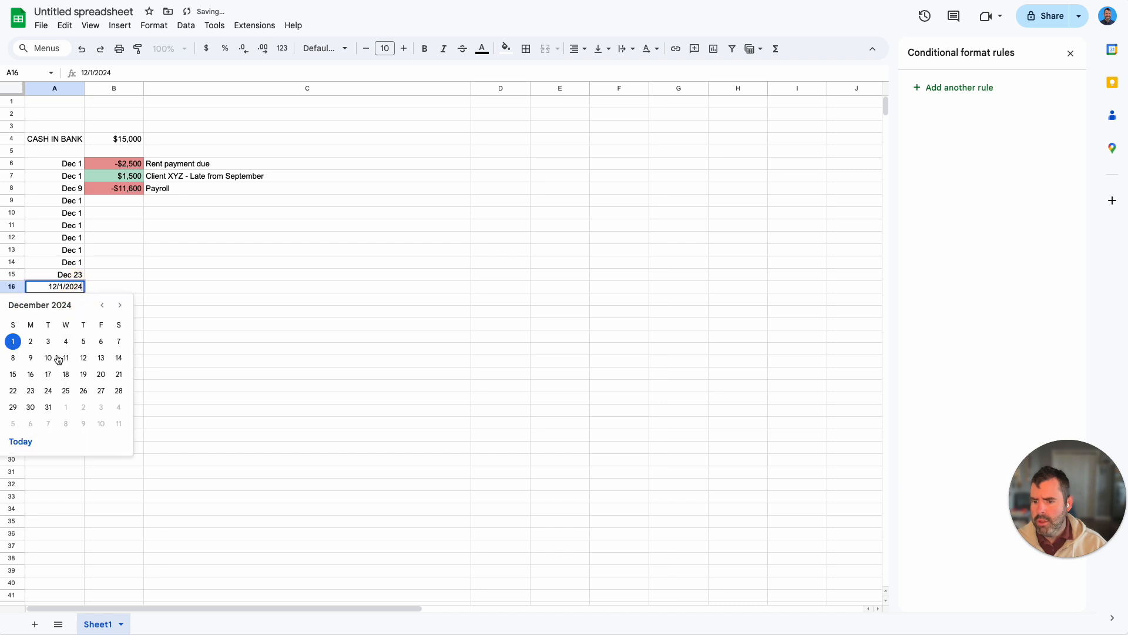
left_click(102, 391)
Step: Enter the amount -$850 in cell B16 and the description Credit Card due in C16
left_click(106, 286)
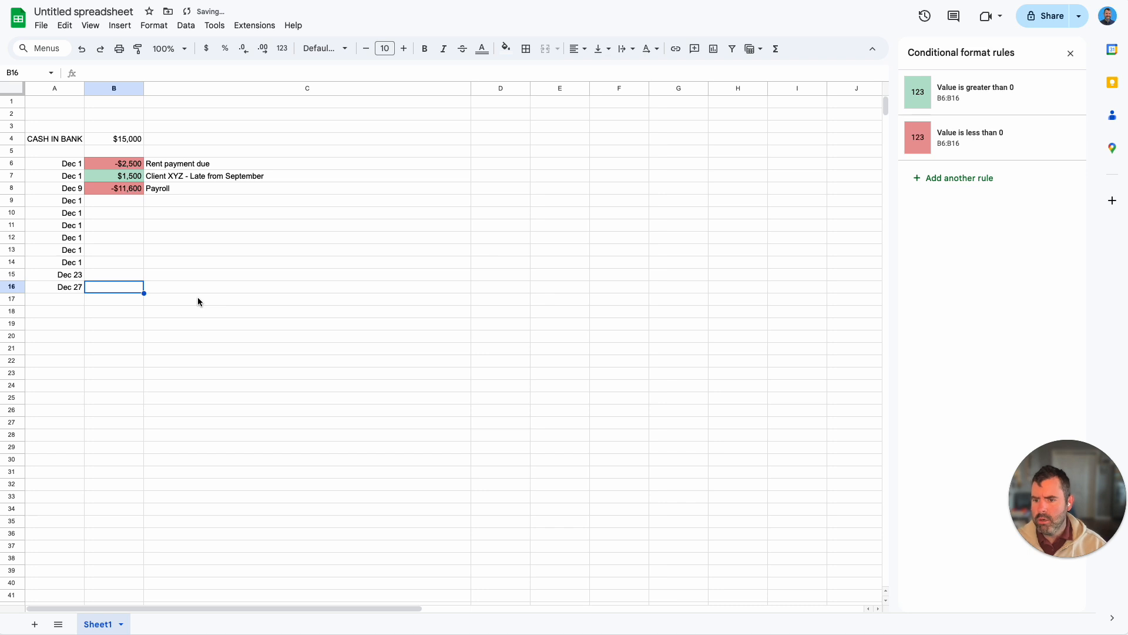
type("-$850")
key("Tab")
type("Cr")
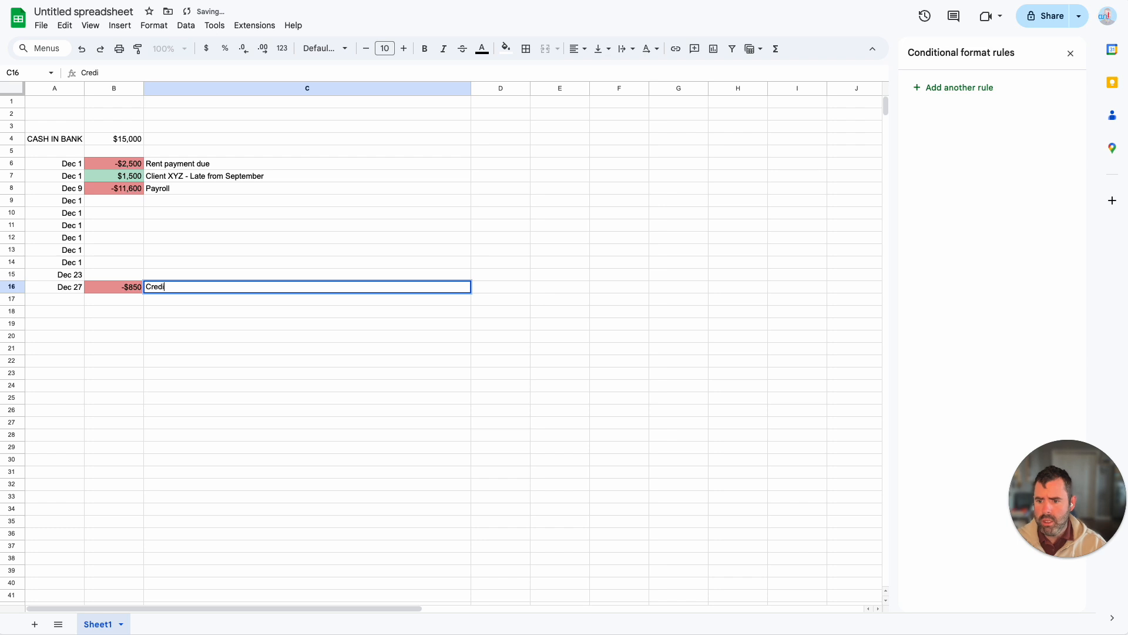
type("edit Card due")
key("Return")
Step: Copy the payroll amount and description from B8:C8 into row 15, beside the December 23 date
key("Up")
key("Up")
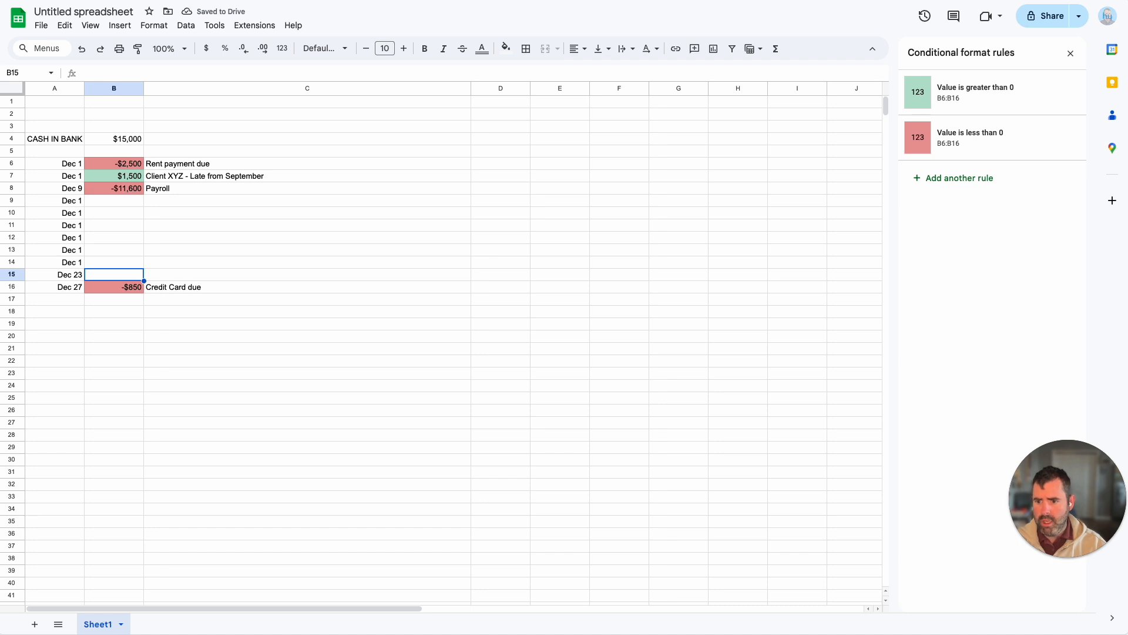
key("Up")
key("Up")
key("Up")
key("Up")
key("Up")
key("Up")
key("Up")
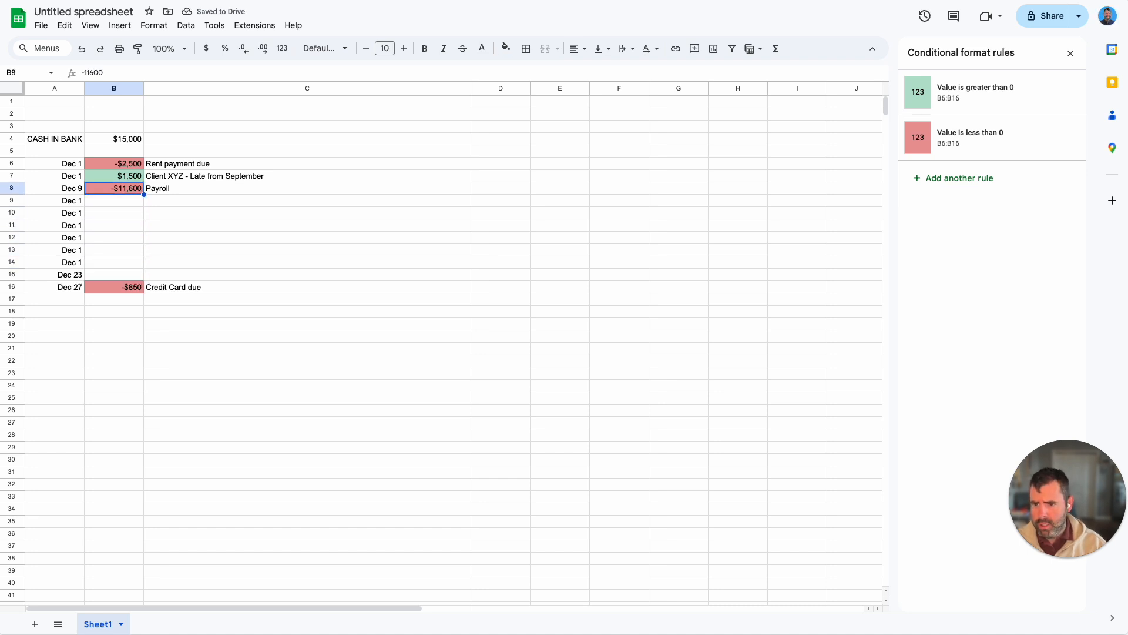
key("shift+Right")
key("ctrl+c")
key("Down")
key("Down")
key("Down")
key("Down")
key("Down")
key("Down")
key("Down")
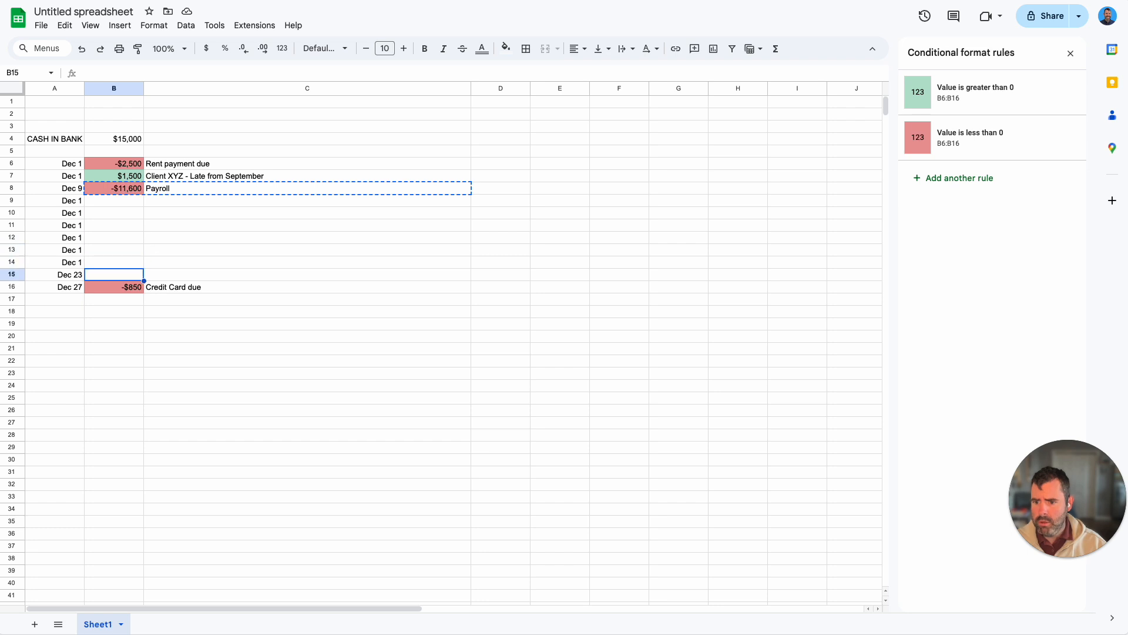
key("ctrl+v")
Step: Change the December 23 payroll amount in cell B15 to -8,500
left_click(133, 215)
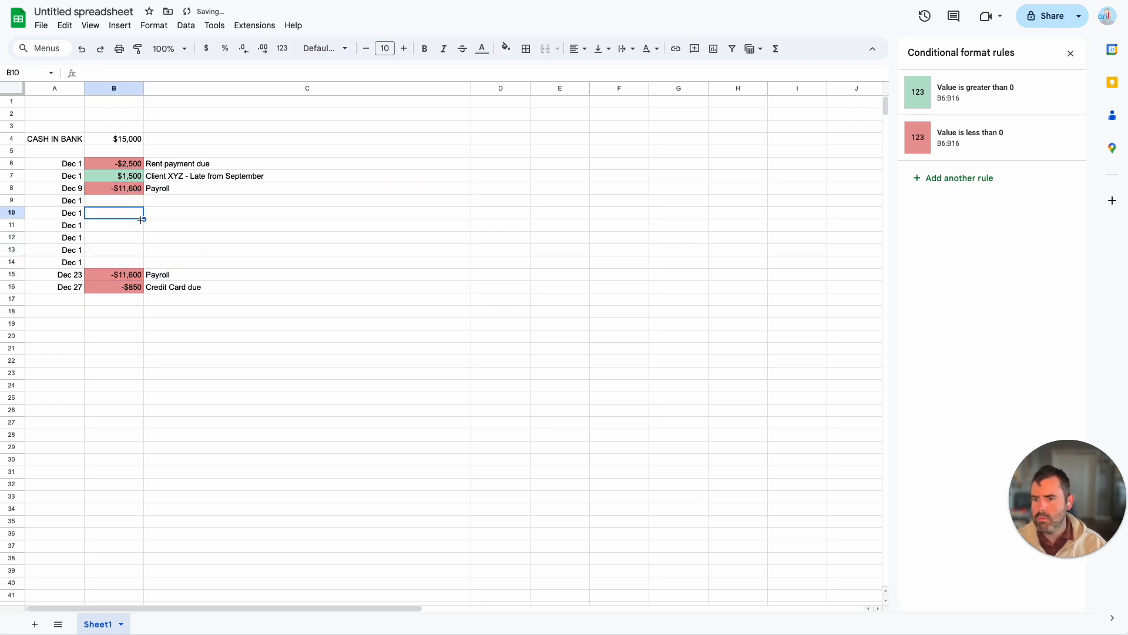
left_click(140, 275)
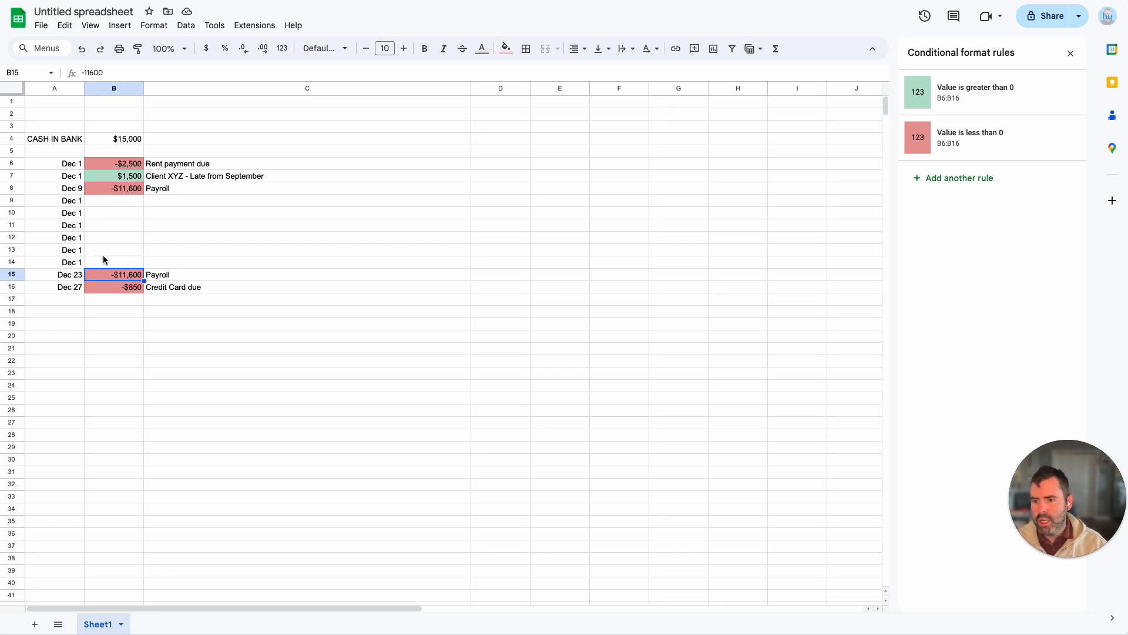
left_click(86, 73)
key("BackSpace")
key("BackSpace")
key("BackSpace")
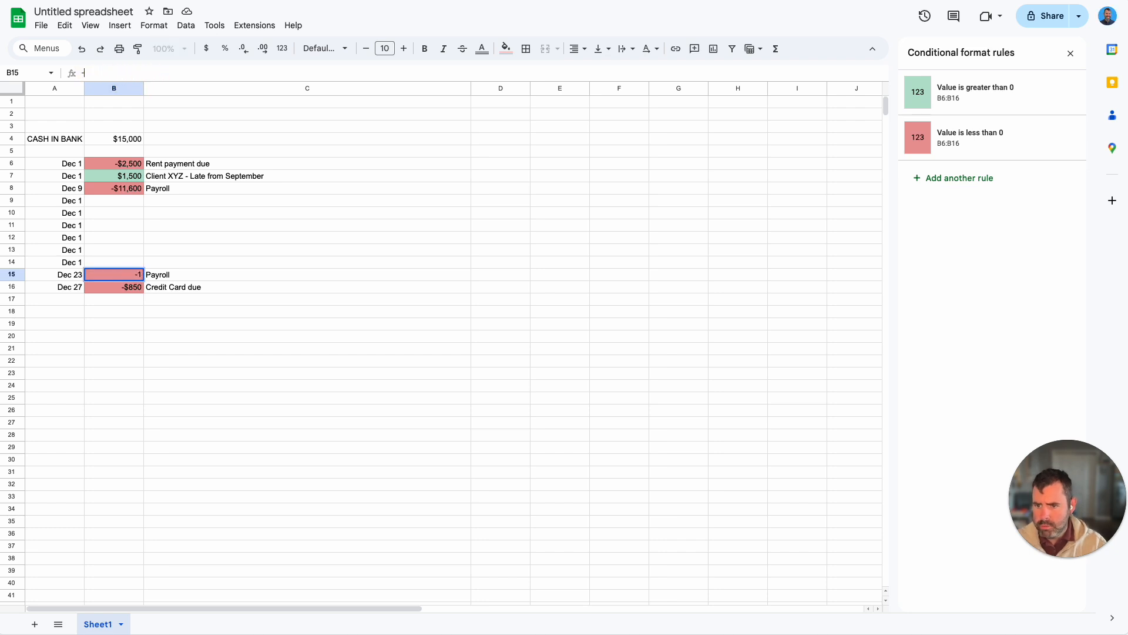
type("8,500")
key("Return")
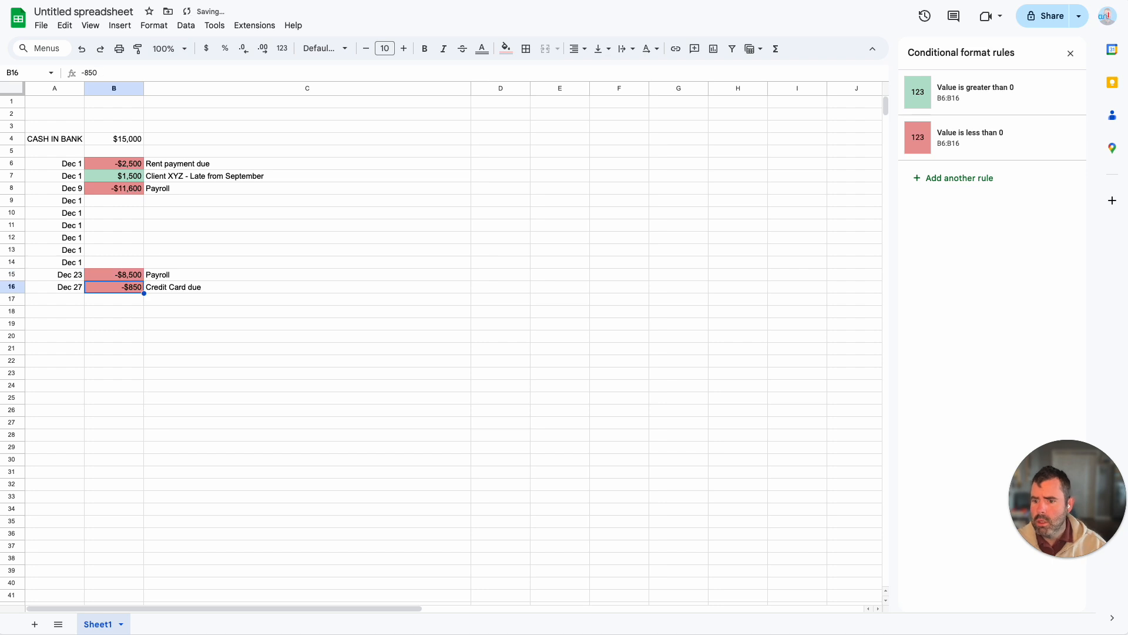
Step: Set the date in cell A9 to December 15, 2024
double_click(80, 200)
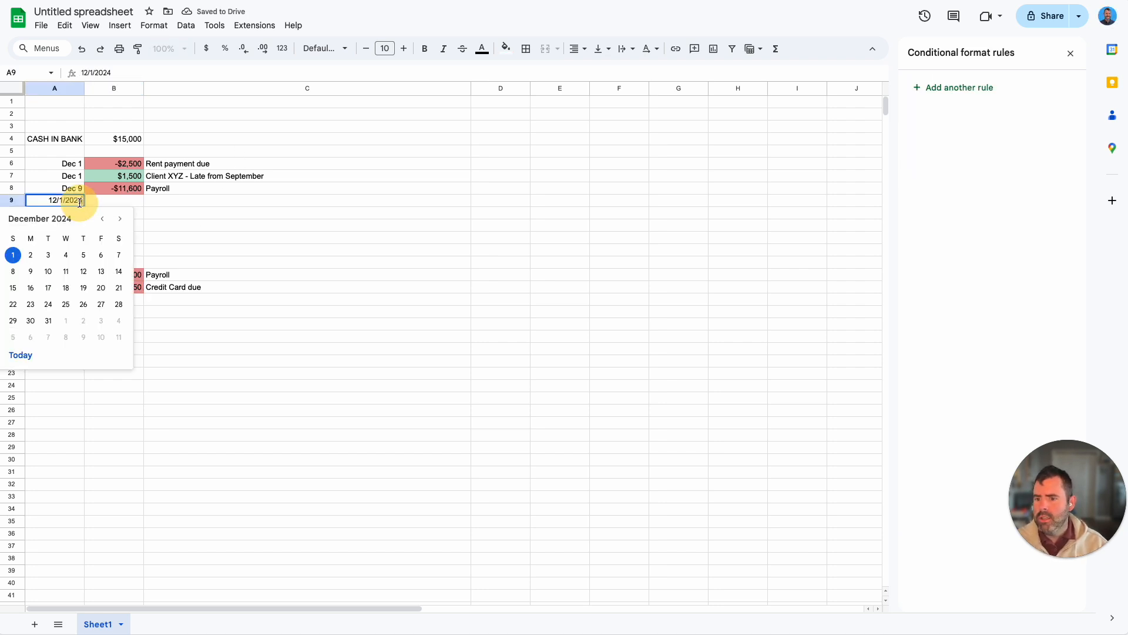
left_click(161, 224)
left_click(74, 201)
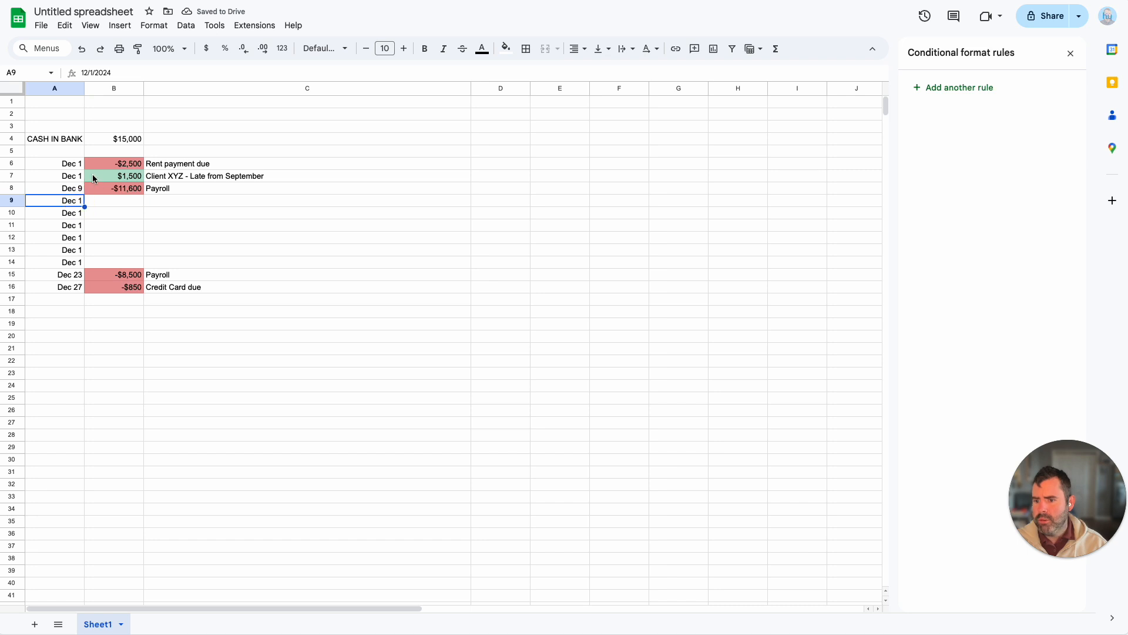
left_click(117, 176)
double_click(69, 200)
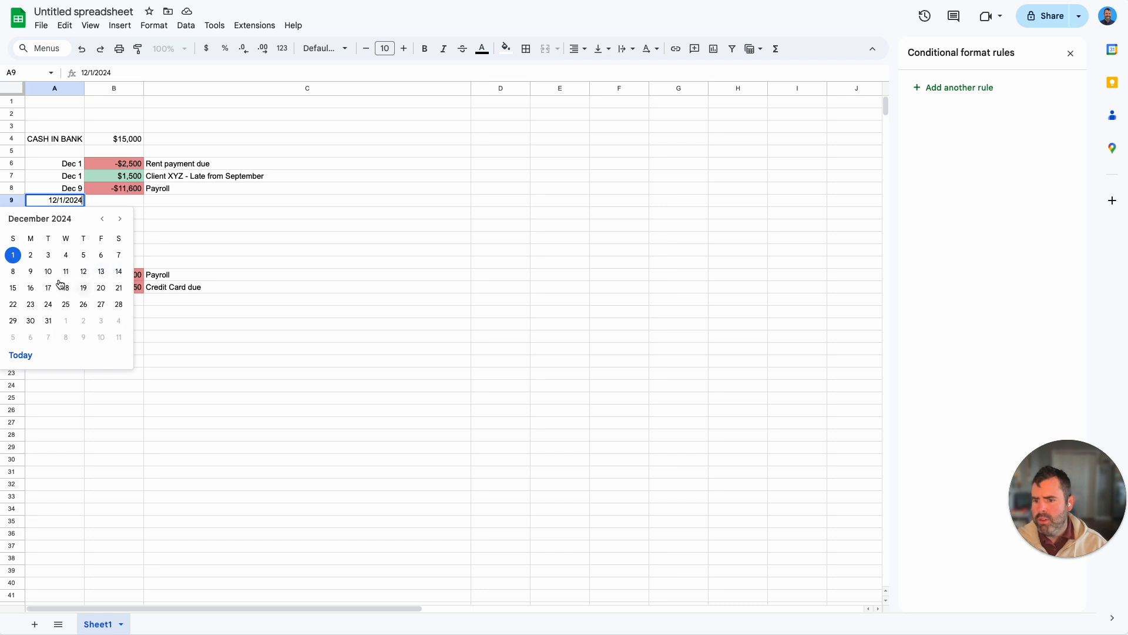
left_click(13, 287)
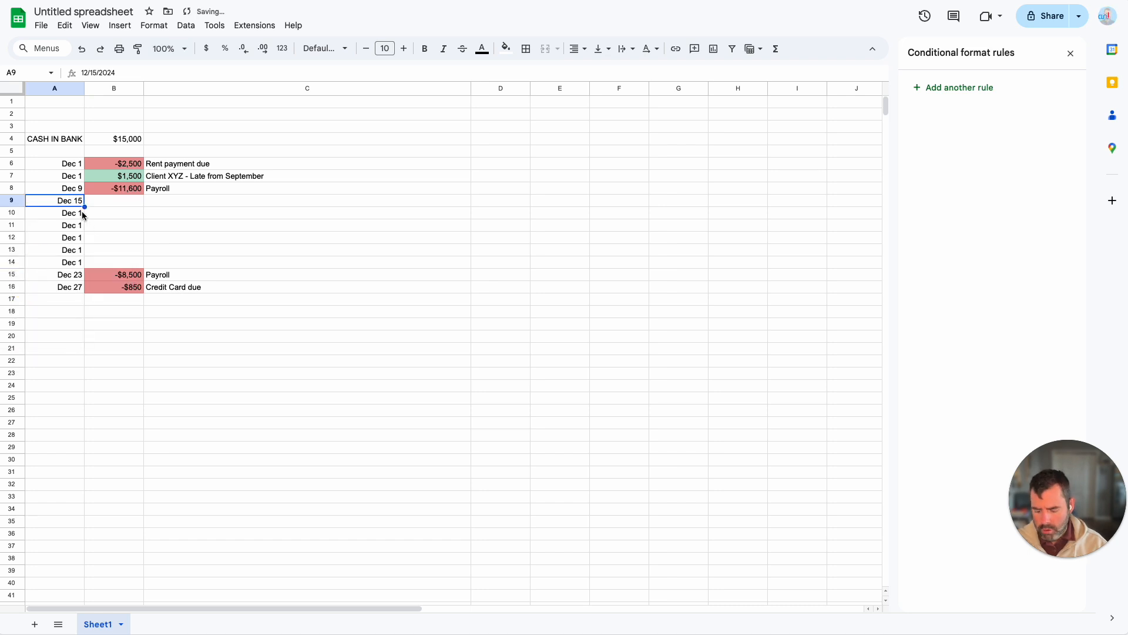
Step: Copy the date in A9 to cells A10 through A14
key("ctrl+c")
key("Down")
key("shift+Down")
key("shift+Down")
key("shift+Down")
key("shift+Down")
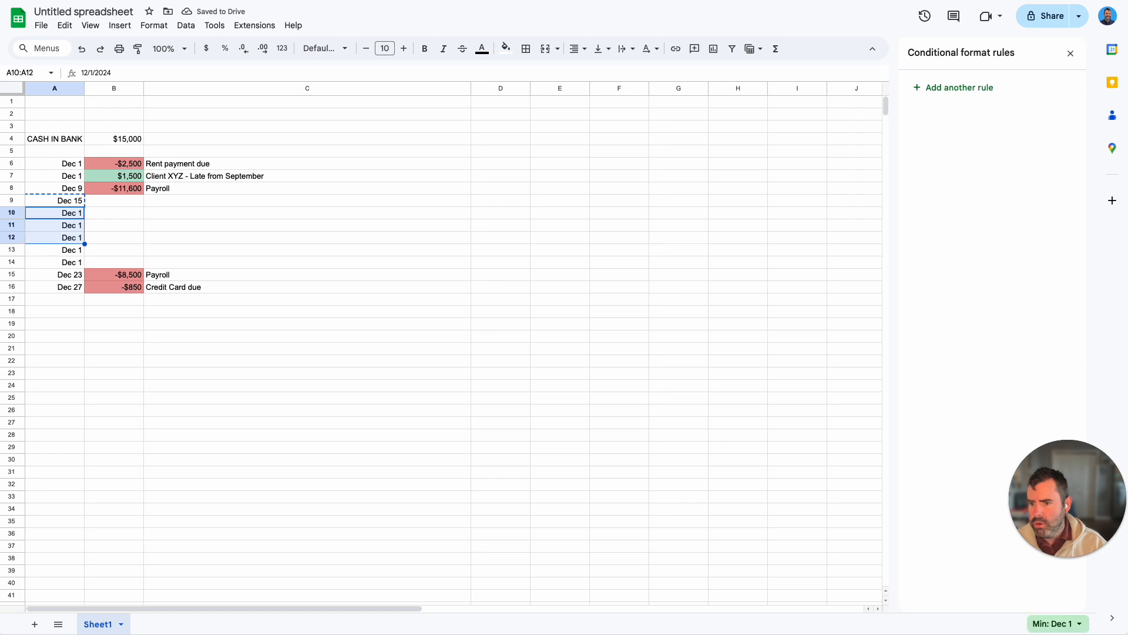
key("ctrl+v")
Step: Enter the incoming amounts 1900, 2200, 3000, 600, 750 and 5,000 in cells B9 through B14
key("Up")
key("Right")
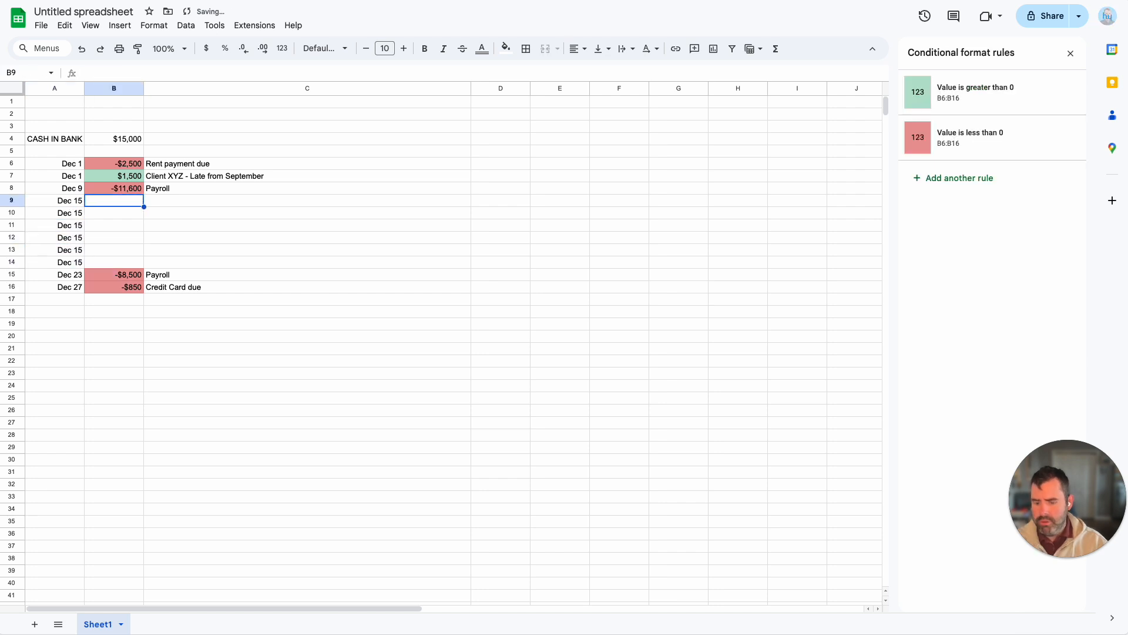
type("1900")
key("Return")
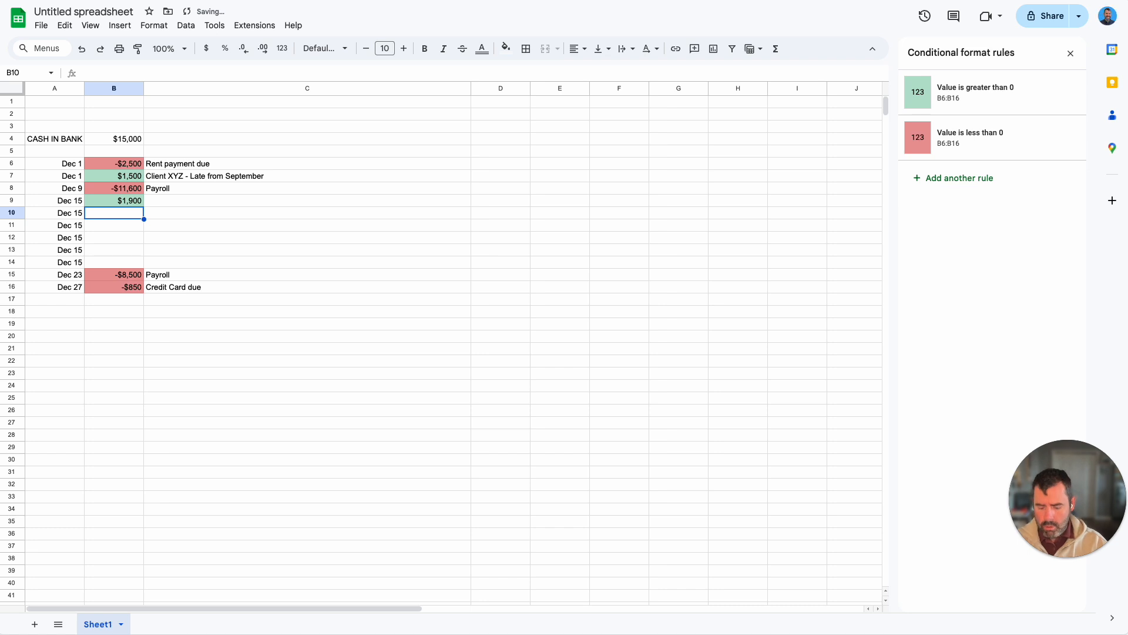
type("2200")
key("Return")
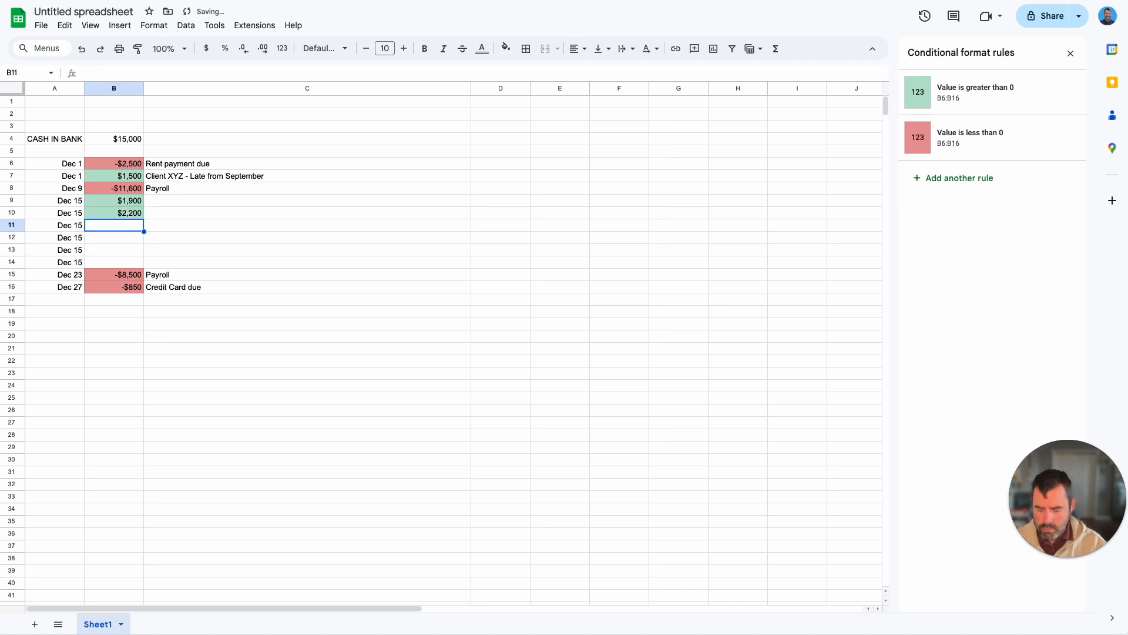
type("3000")
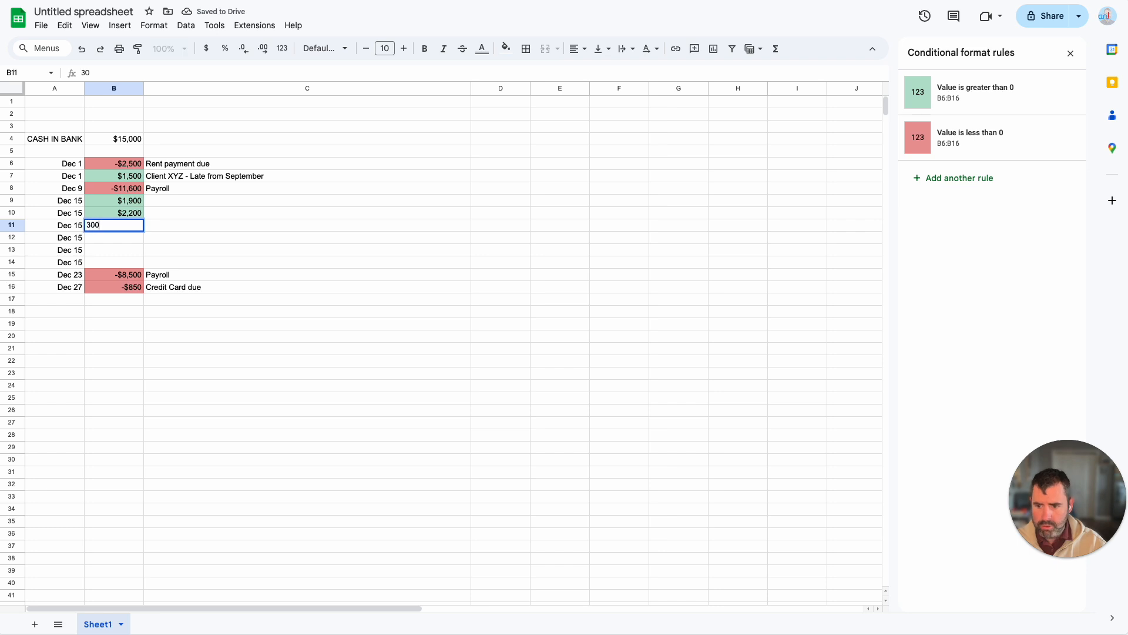
key("Return")
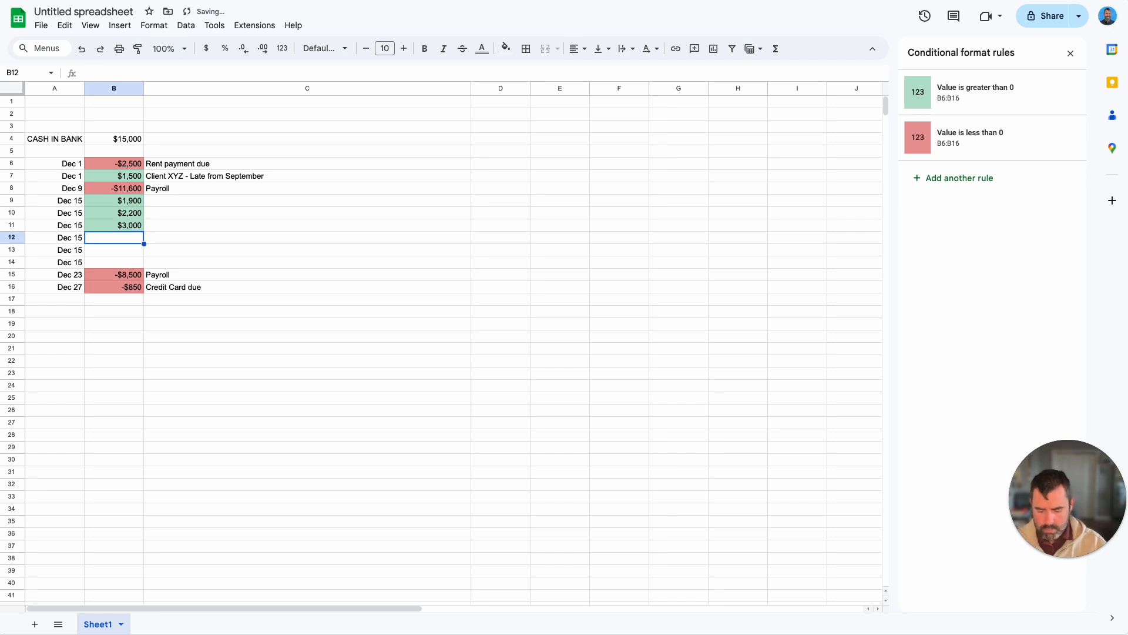
type("600")
key("Return")
type("750")
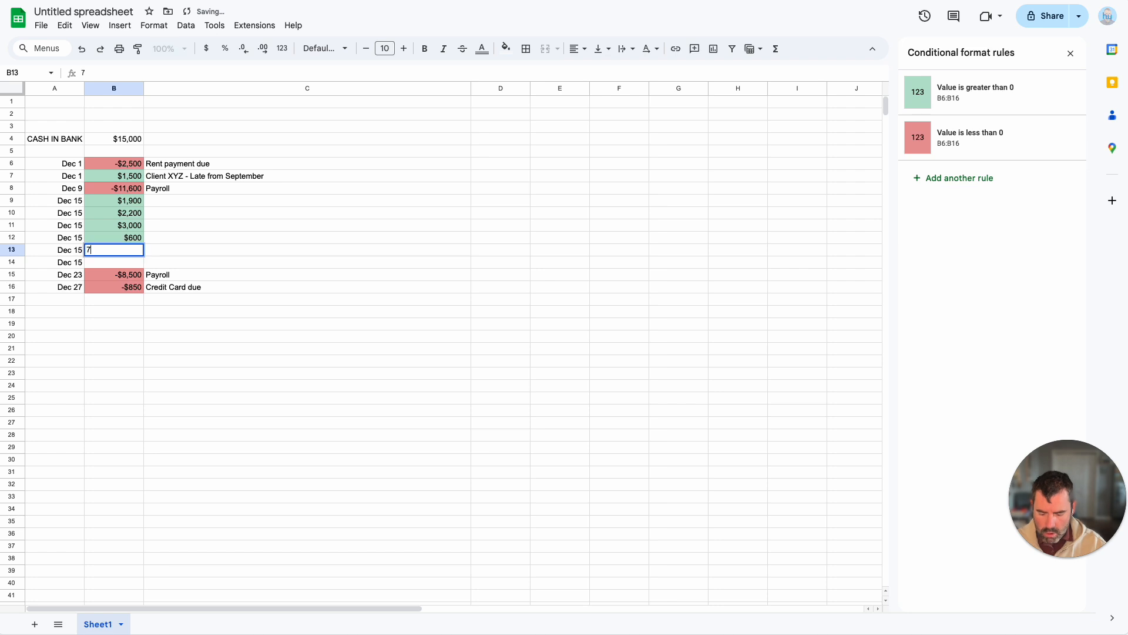
key("Return")
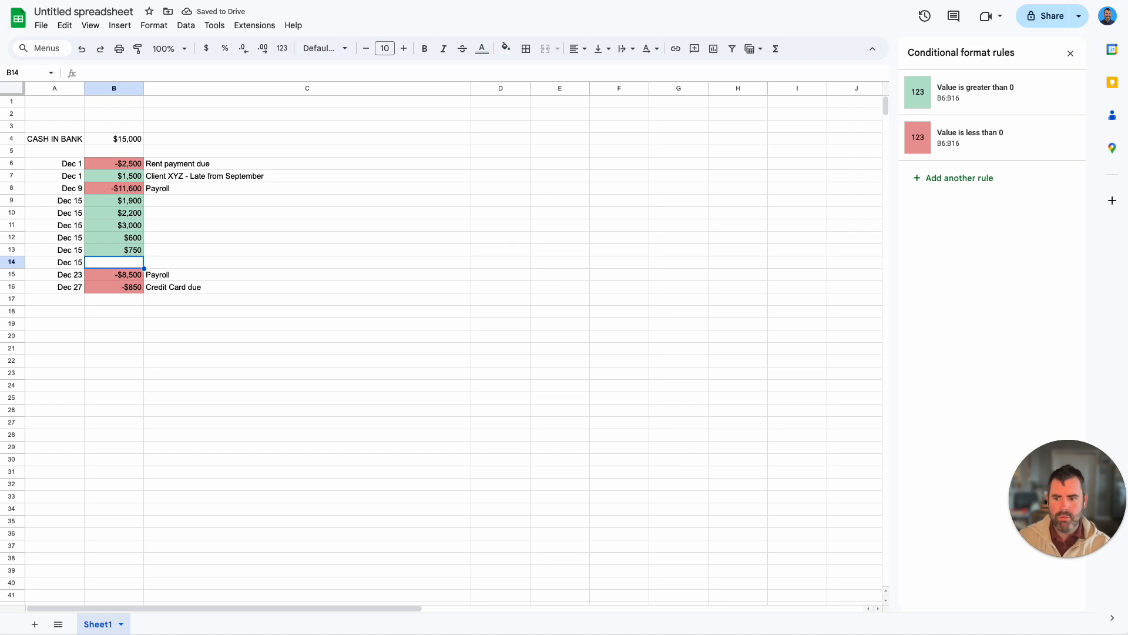
type("5,000")
key("Return")
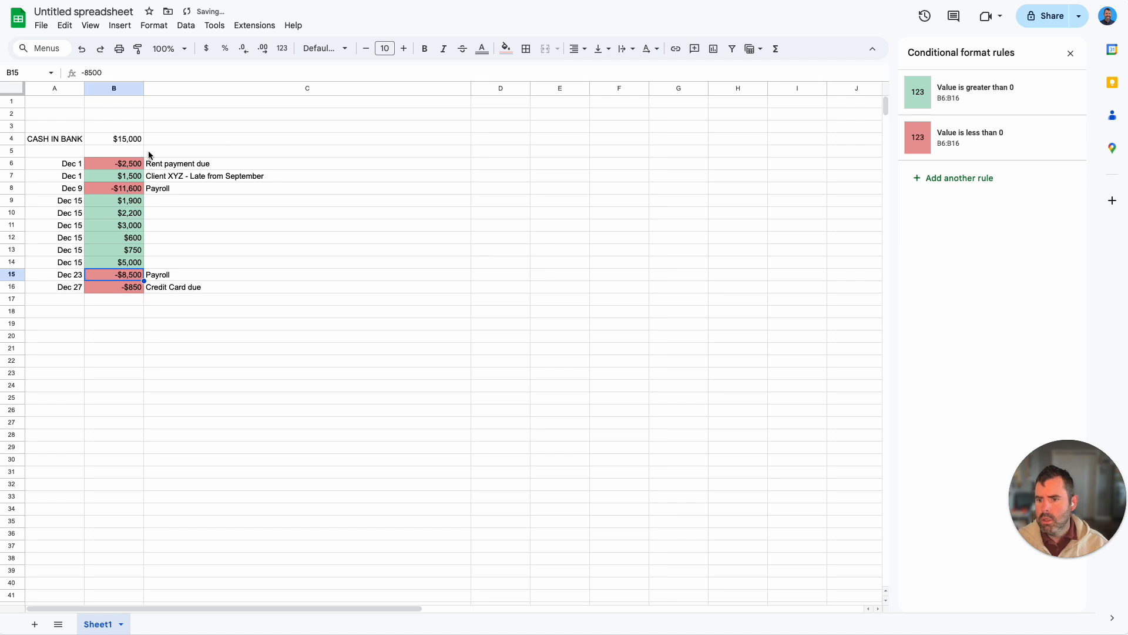
Step: Enter the descriptions Client 3, Client 4, Client 6, Client 9, Client Y and Client Z in cells C9 through C14
left_click(199, 203)
type("Client 3")
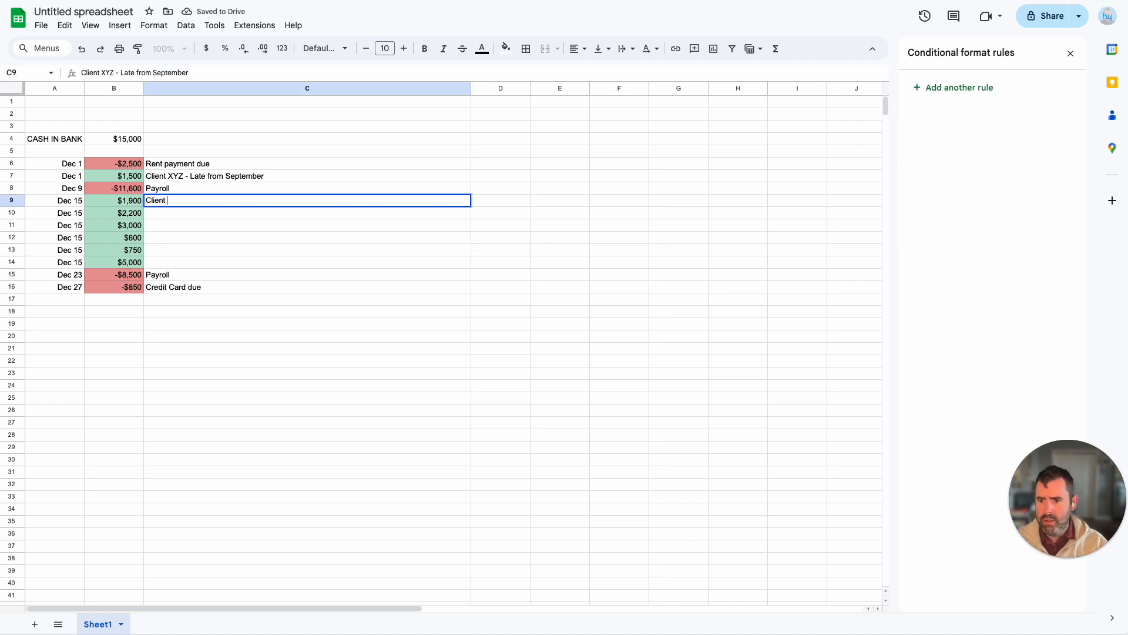
key("Return")
type("Client 4")
key("Return")
type("Client 6")
key("Return")
type("Client 9")
key("Return")
type("Clien")
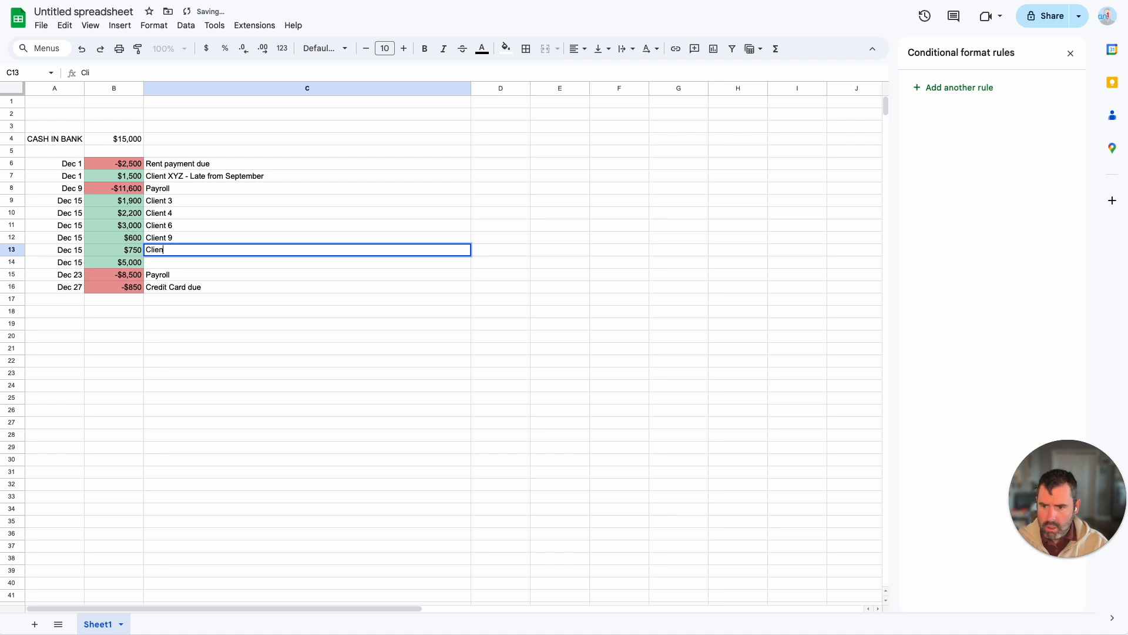
type("t Y")
key("Return")
type("Client Z")
key("Return")
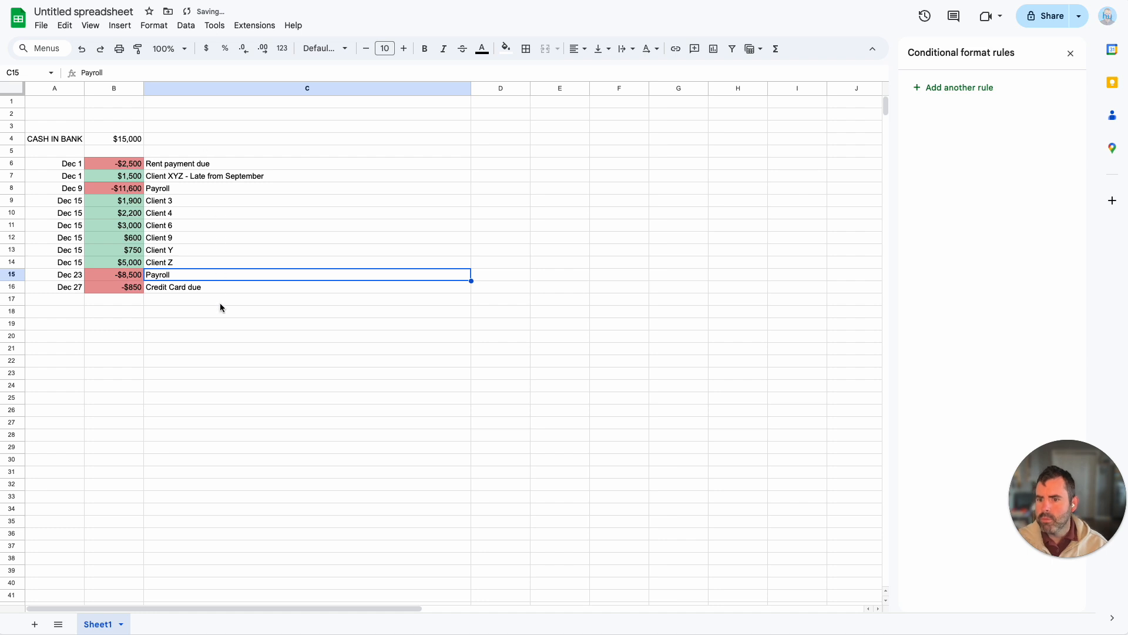
Step: Check the sum of the client payments in B9 through B14 and review the transactions in A6 through C16
left_click_drag(117, 200, 123, 262)
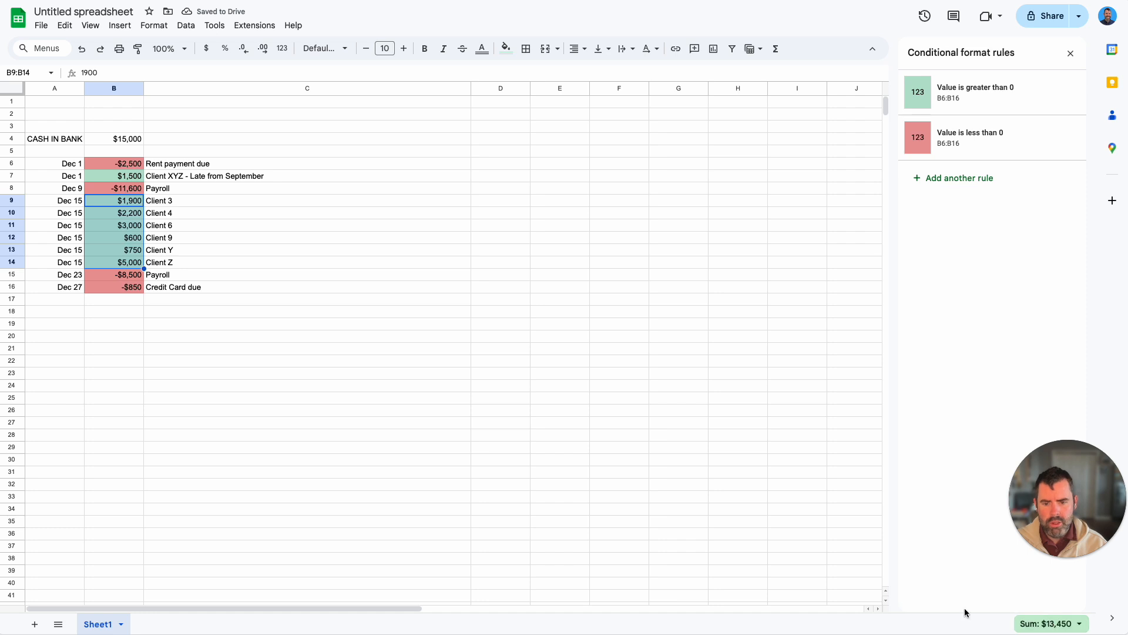
left_click(177, 263)
left_click(183, 299)
left_click(244, 213)
left_click(92, 303)
left_click(65, 285)
left_click_drag(68, 165, 176, 290)
left_click(187, 320)
Step: Extend the description in cell C16 to Credit Card due (Software subscriptions, other stuff)
left_click(209, 284)
double_click(211, 286)
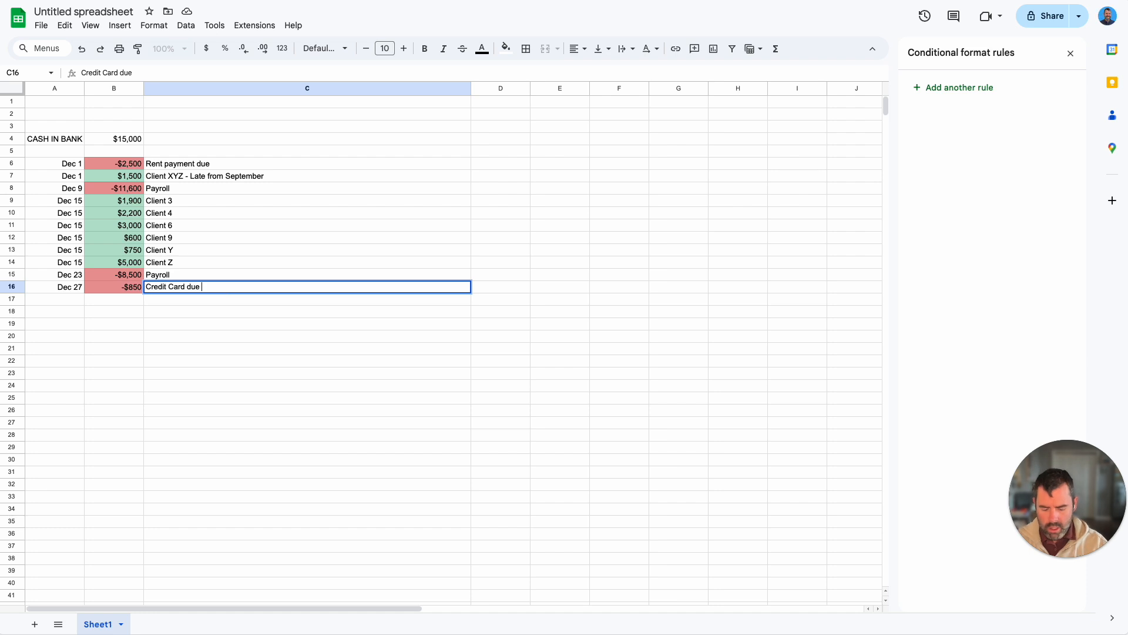
type("(Software subs")
type("criptions, other stuff")
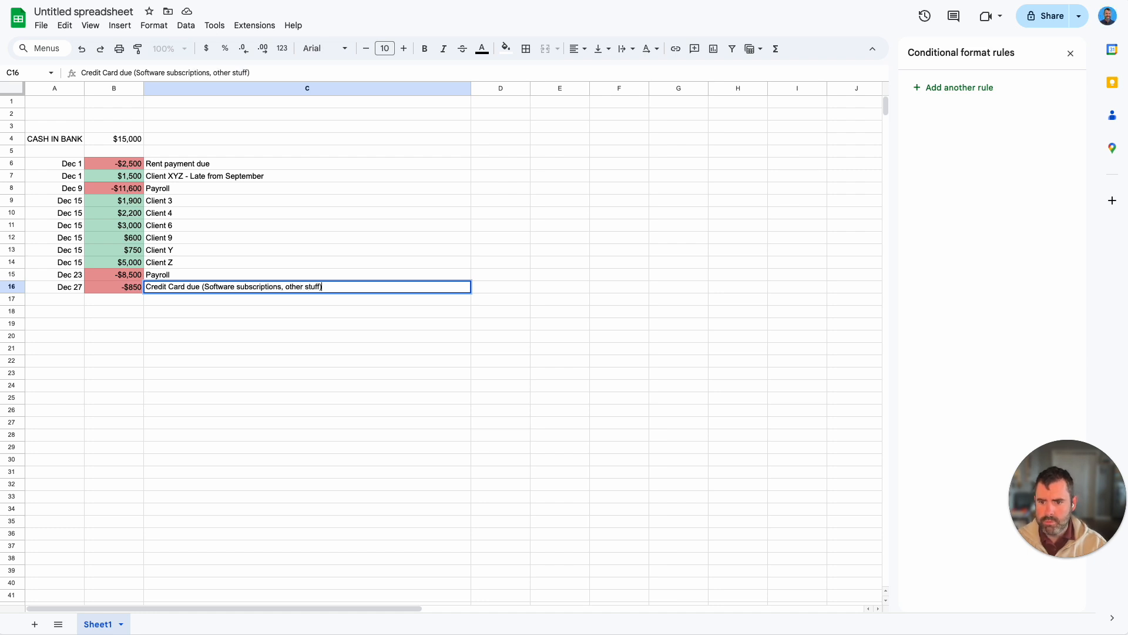
key("Return")
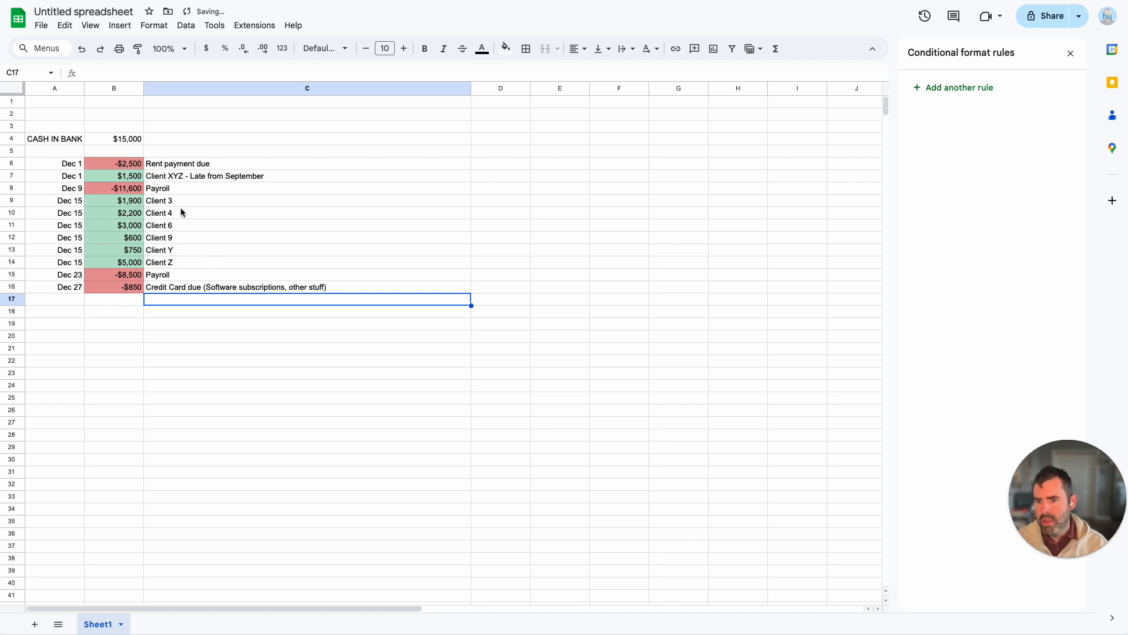
left_click(207, 335)
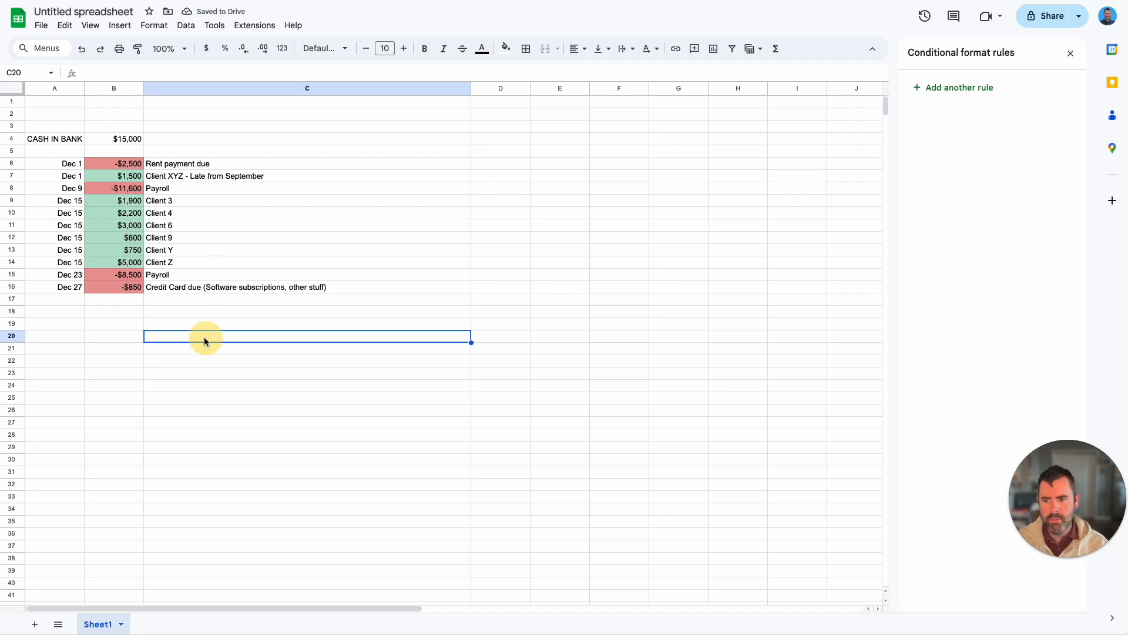
left_click(167, 323)
left_click(124, 304)
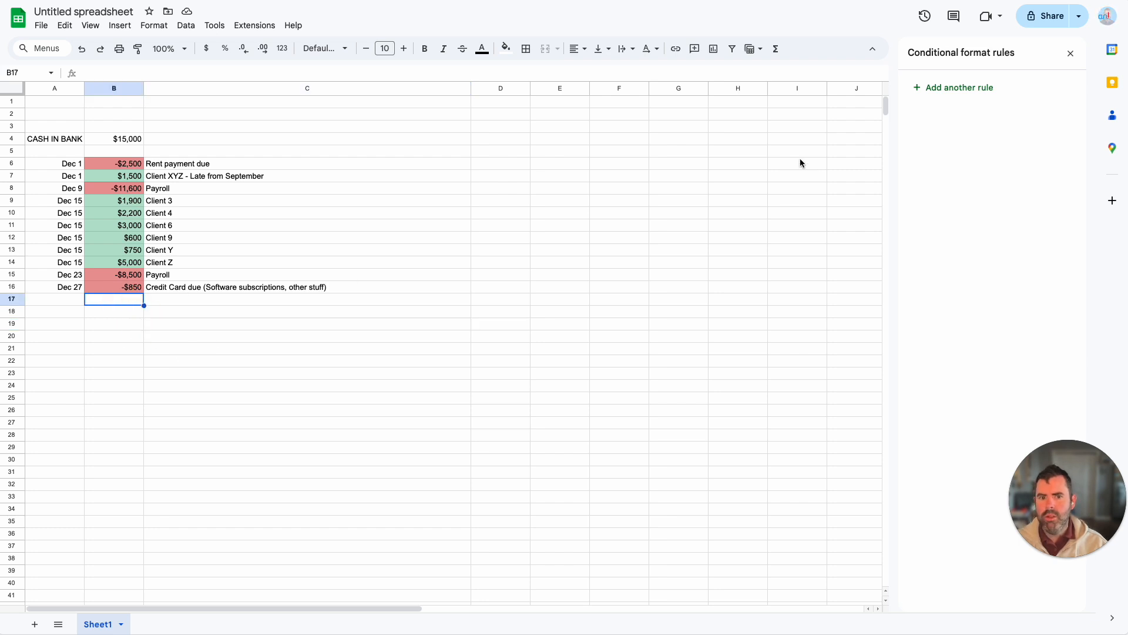
Step: Sum B4 through B16 in cell B17 and make the total bold
left_click(776, 49)
left_click(783, 67)
left_click_drag(127, 141, 139, 294)
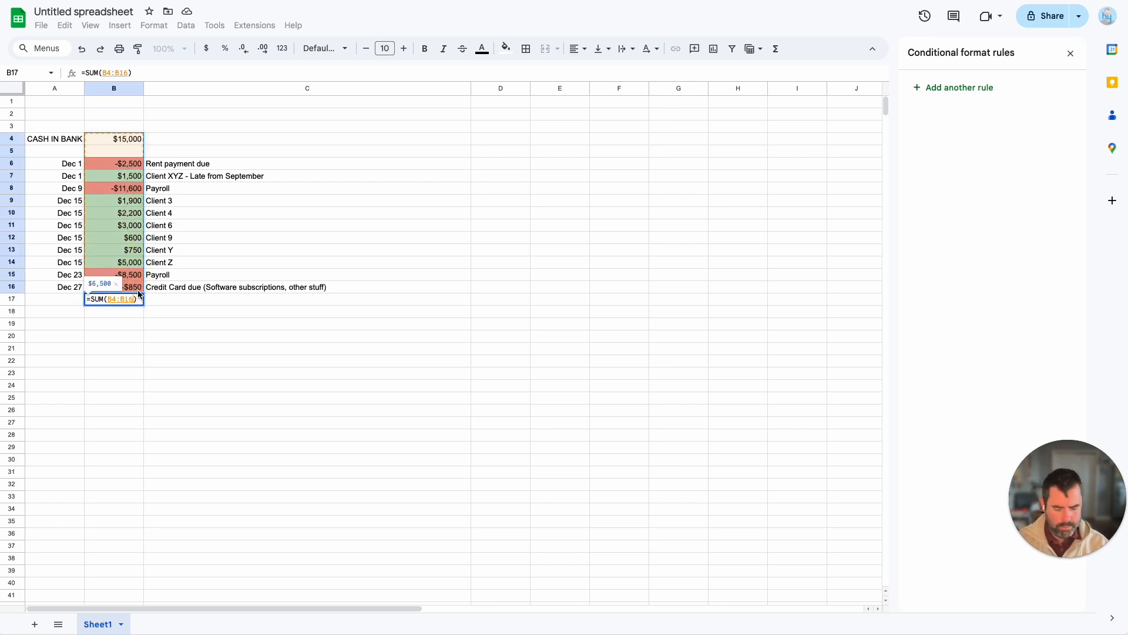
key("Return")
left_click(227, 350)
left_click(133, 301)
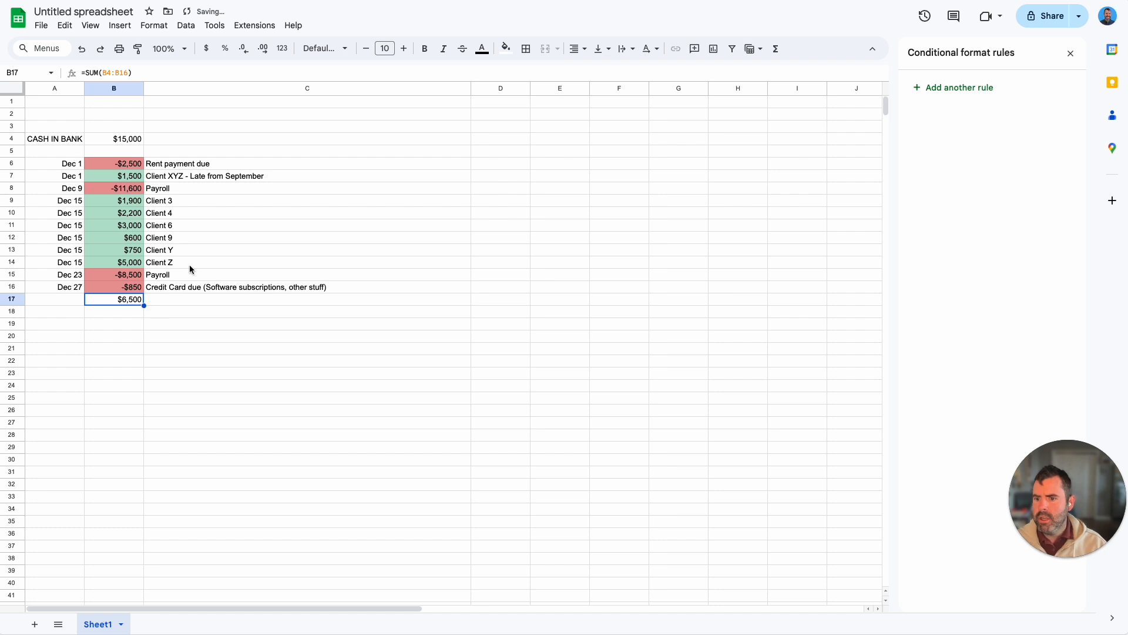
key("ctrl+b")
Step: Enter the label END OF DECEMBER CASH BALANCE in cell C17 and make it bold
left_click(178, 308)
left_click(199, 301)
type("BALK")
type("END")
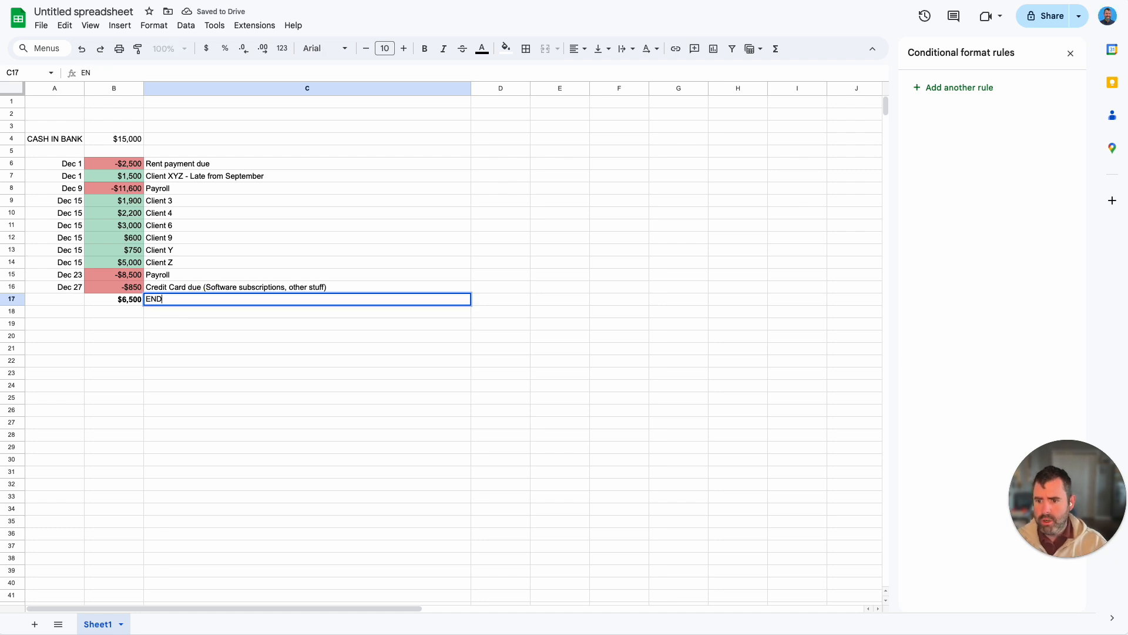
type(" OF DECEMBER CAS")
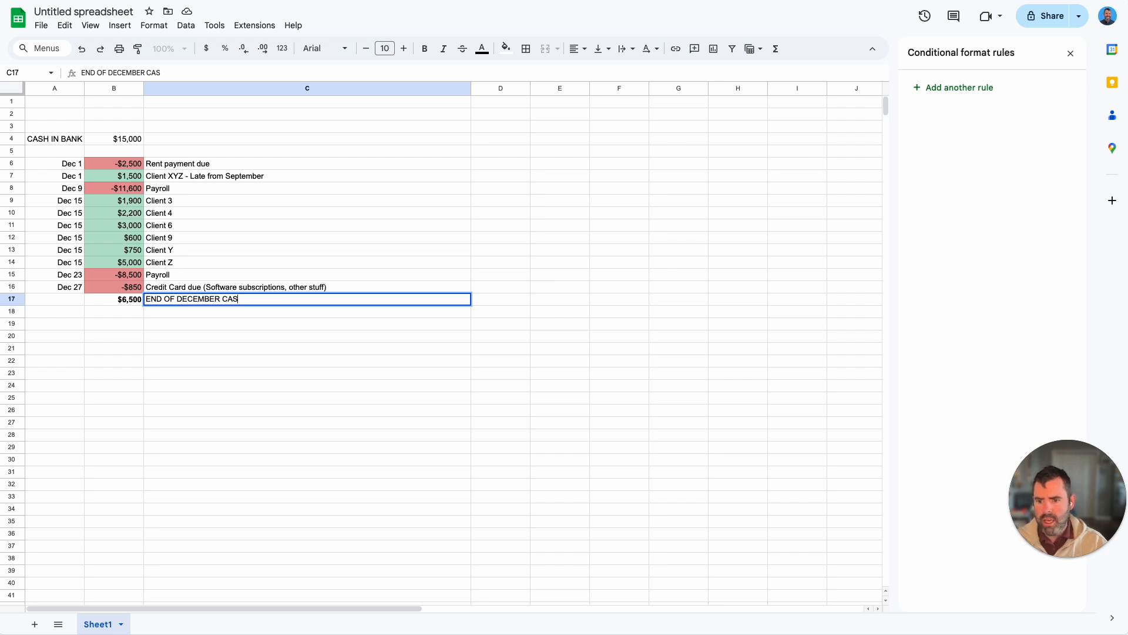
type("NCE")
key("Up")
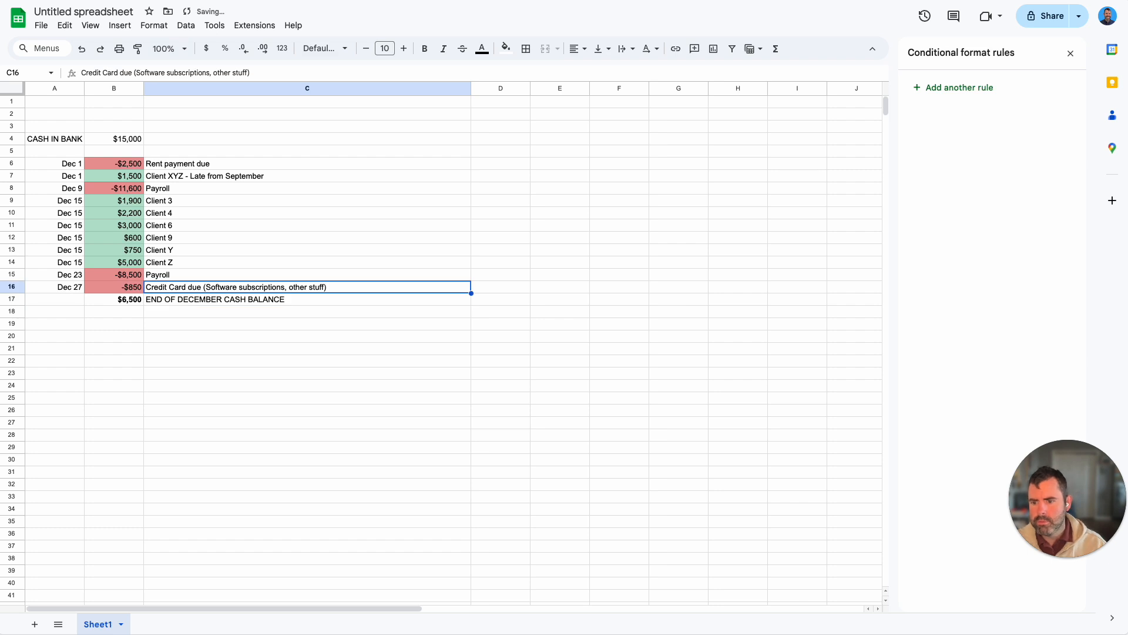
left_click(211, 333)
left_click(106, 308)
left_click(203, 309)
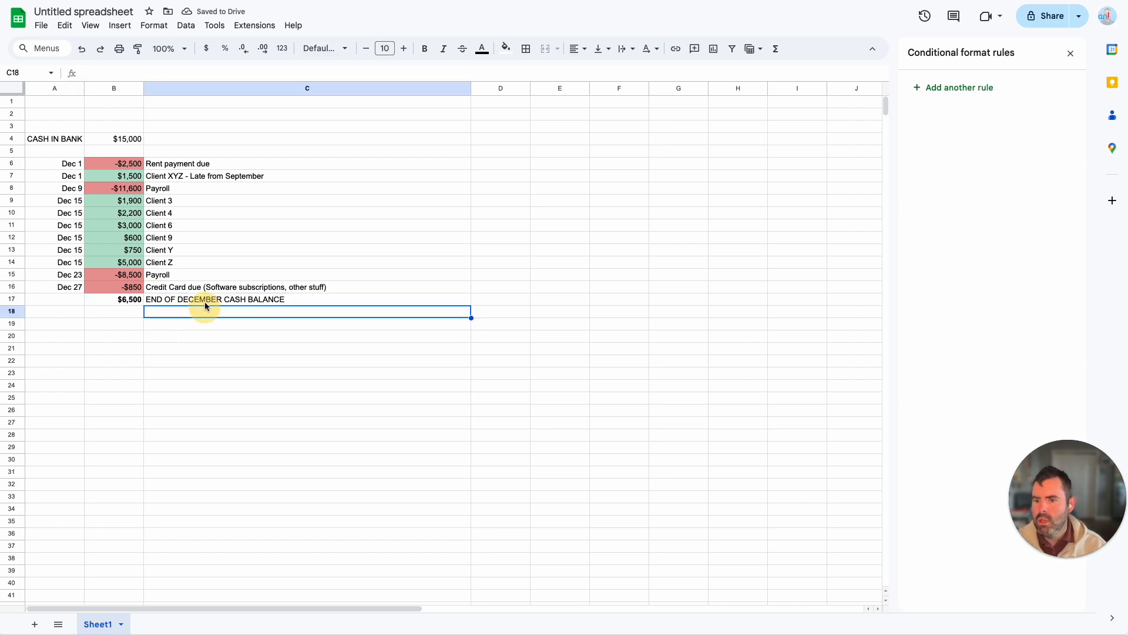
left_click(206, 299)
key("ctrl+b")
Step: Check the sum of B4 through B14 against the Dec 23 payroll and the Dec 27 credit card payment
left_click(136, 143)
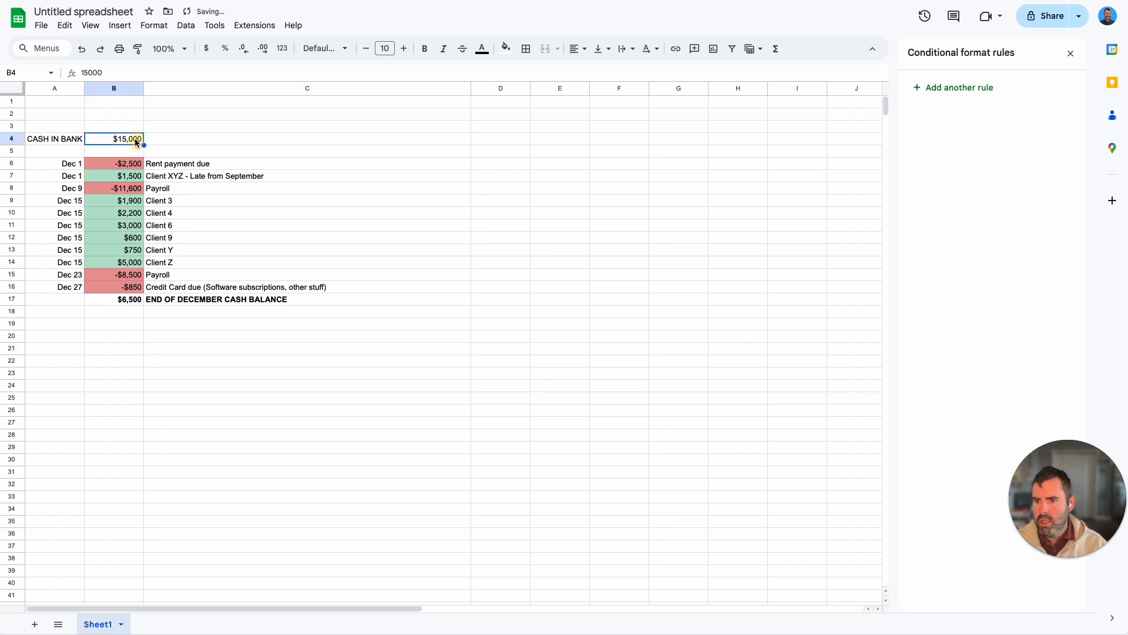
left_click_drag(122, 169, 129, 291)
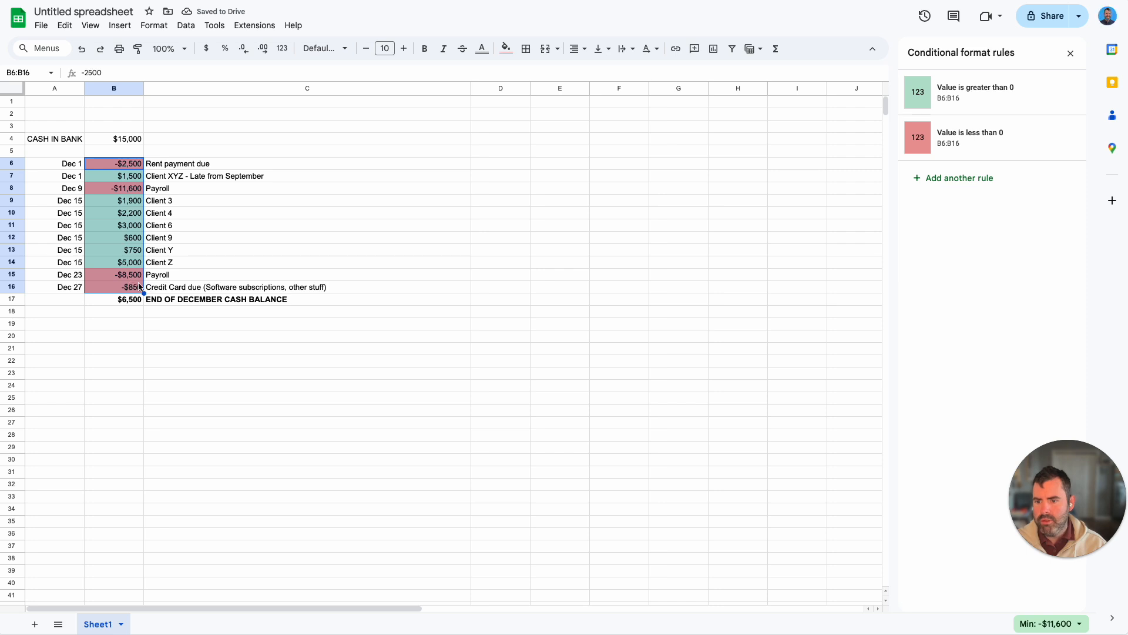
left_click(156, 348)
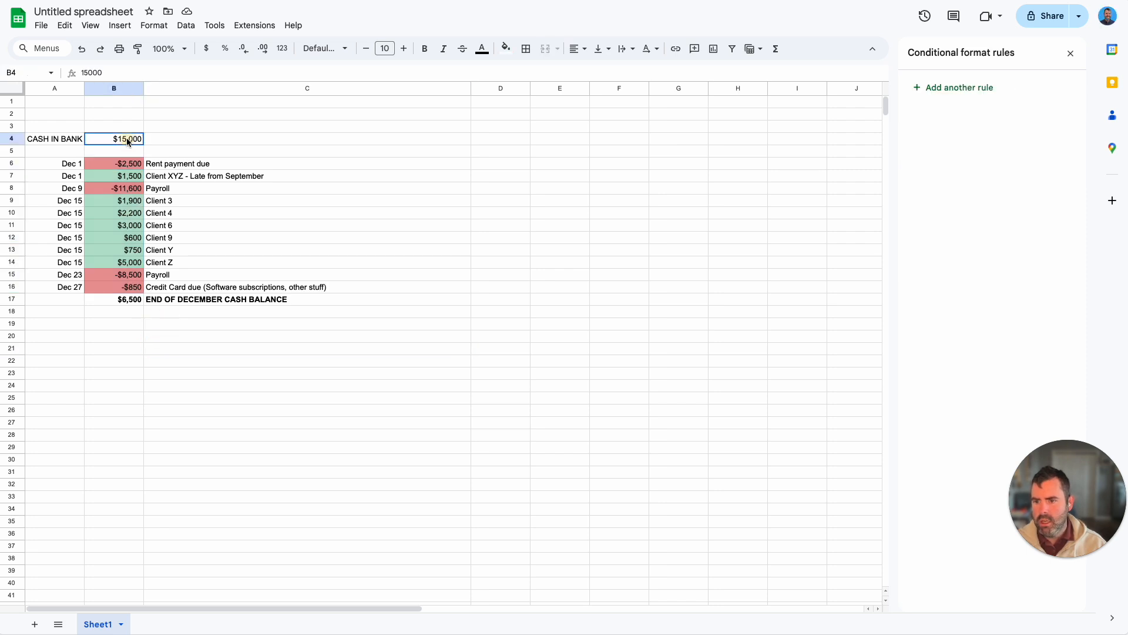
left_click_drag(75, 201, 108, 261)
left_click_drag(127, 139, 127, 270)
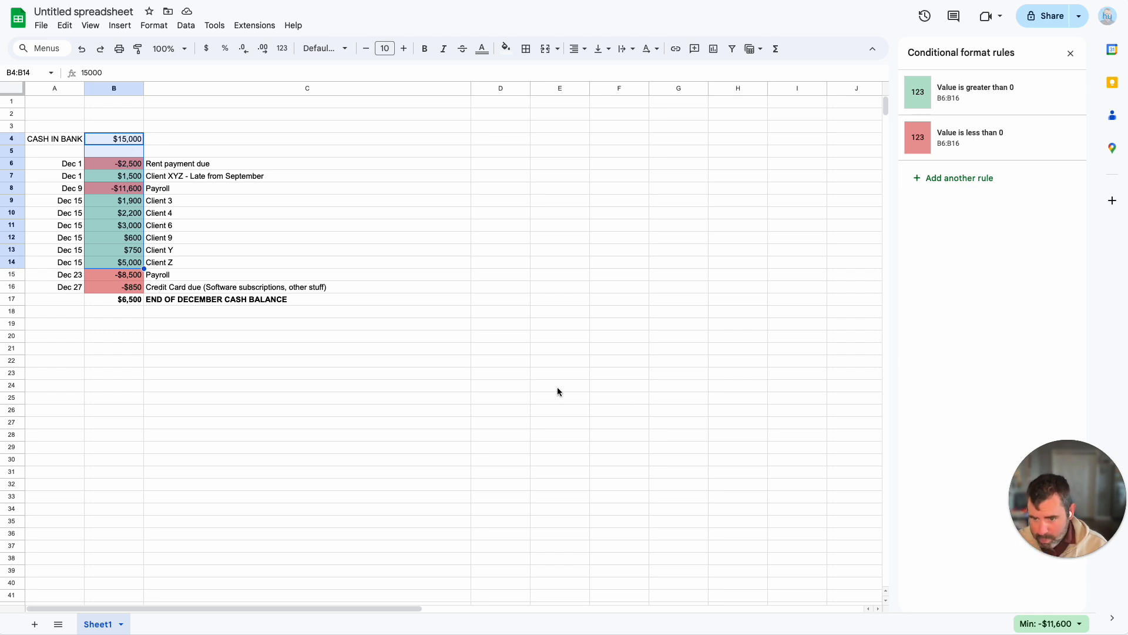
left_click(1051, 623)
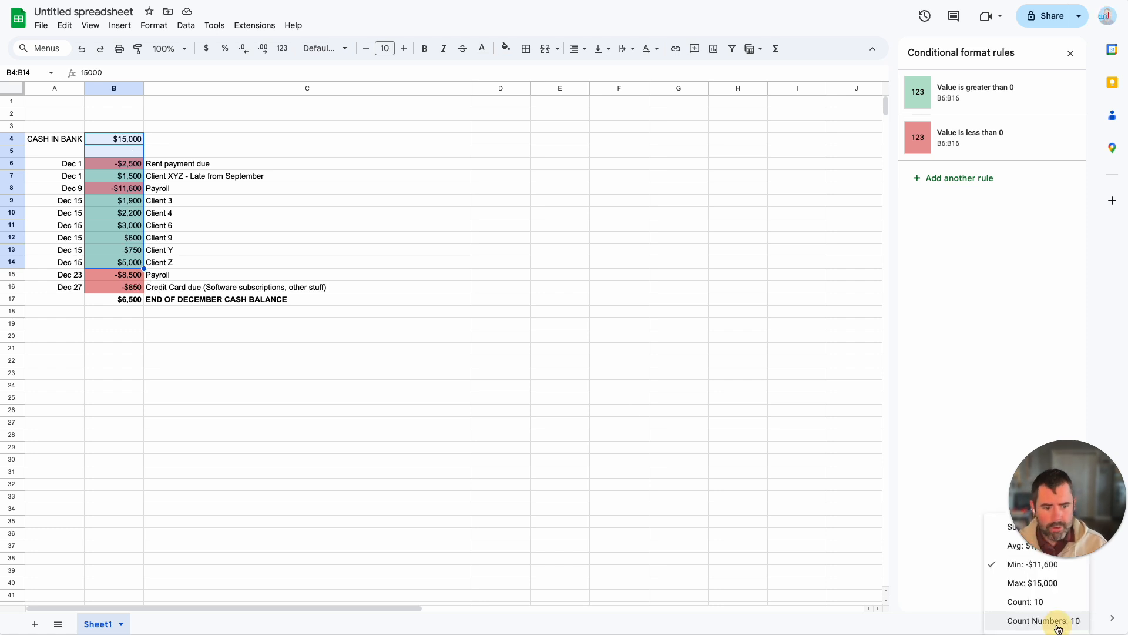
left_click(1003, 527)
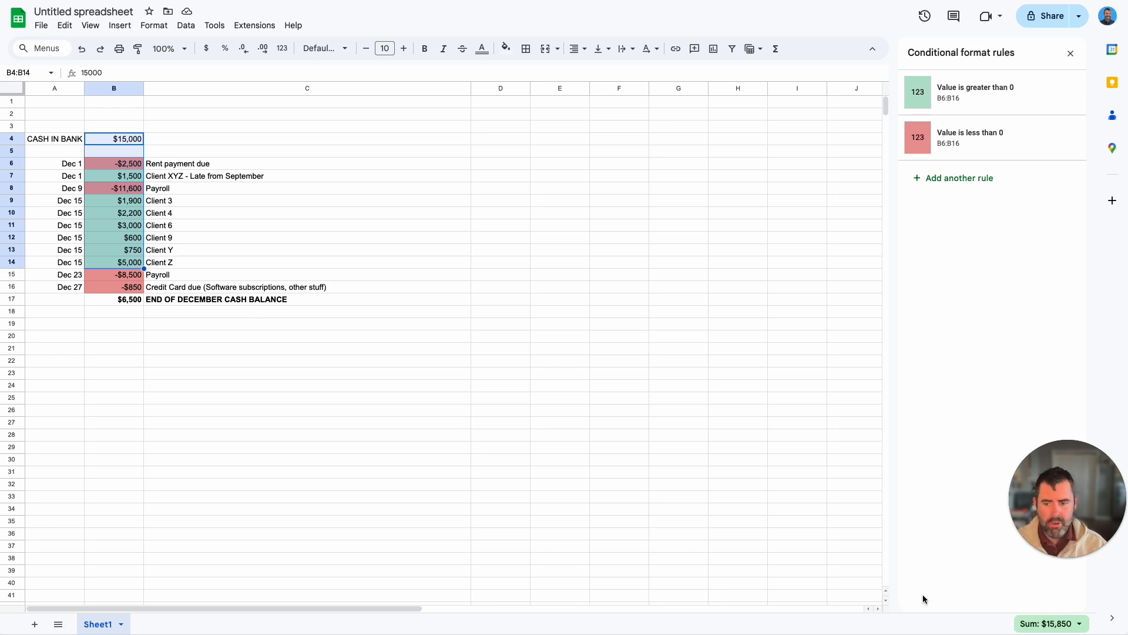
left_click_drag(73, 275, 117, 277)
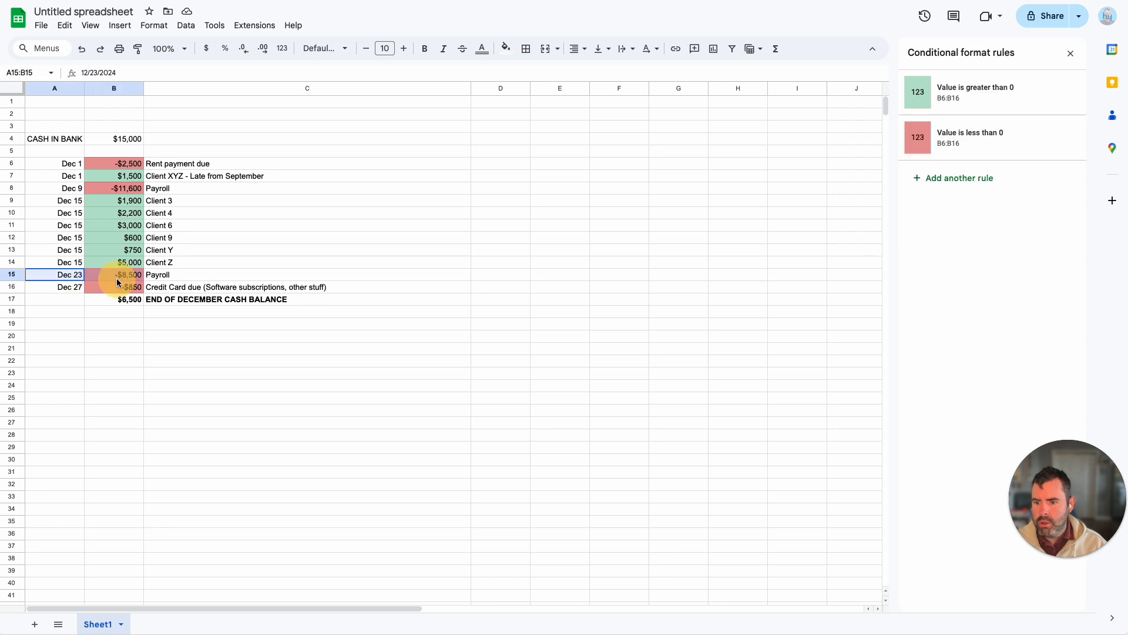
left_click(79, 291)
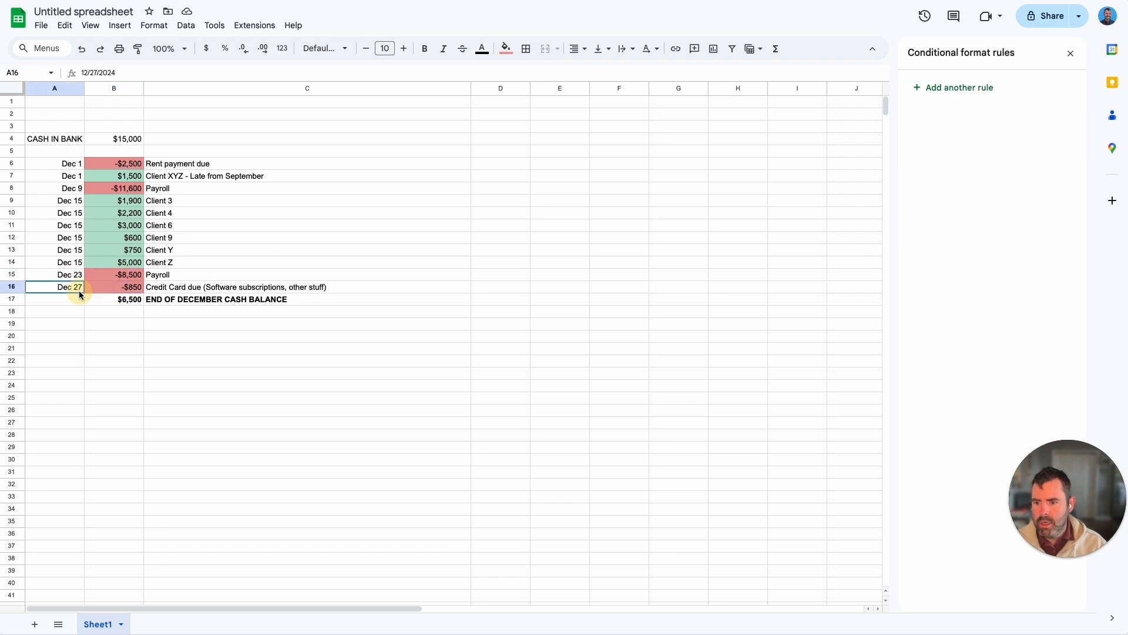
Step: Enter the date Jan 1 in cell A19, below the December balance
left_click(118, 313)
left_click(115, 321)
left_click(77, 326)
type("Jan 1")
key("Return")
key("Up")
key("Right")
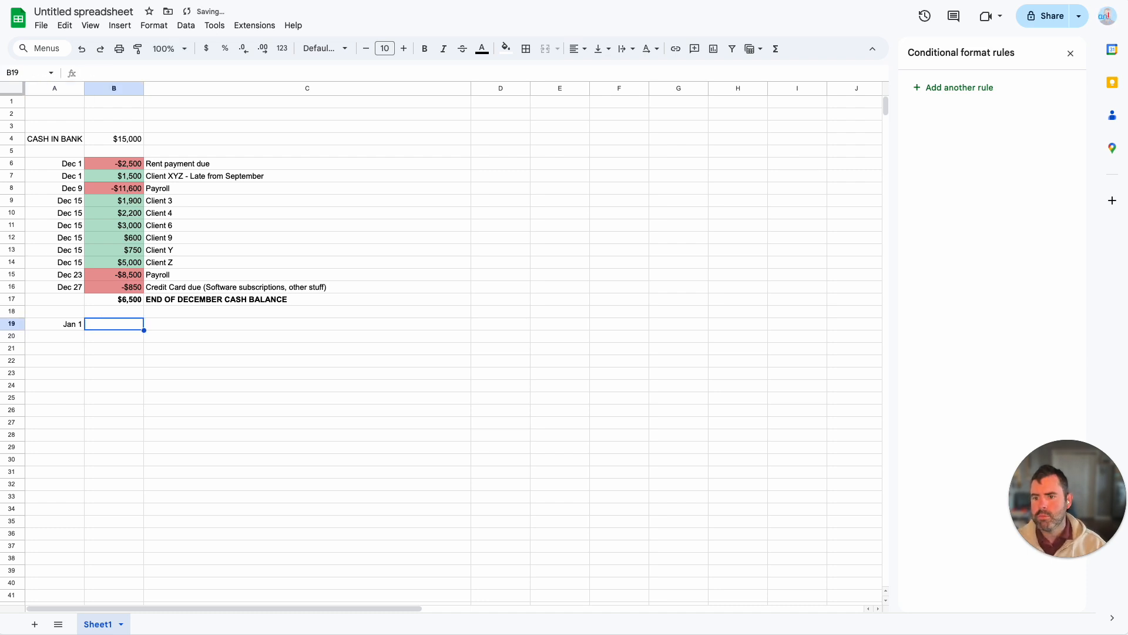
Step: Copy the rent payment amount and description from B6:C6 to B19:C19 and check the sum of B17 through B19
left_click_drag(129, 163, 177, 163)
key("ctrl+c")
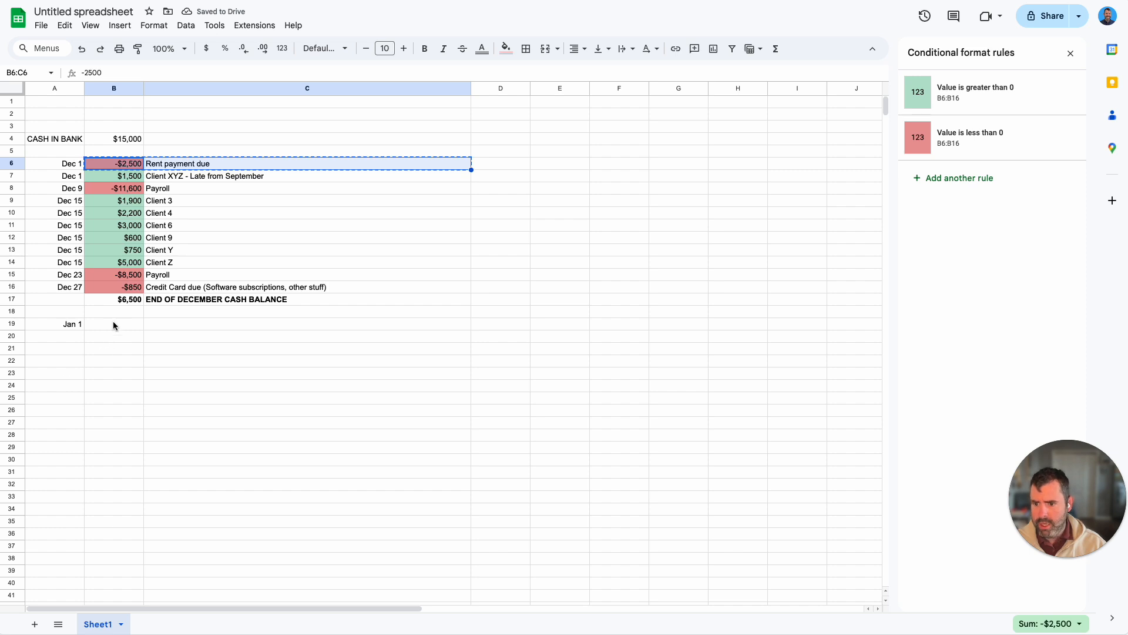
left_click(113, 325)
key("ctrl+v")
left_click(146, 385)
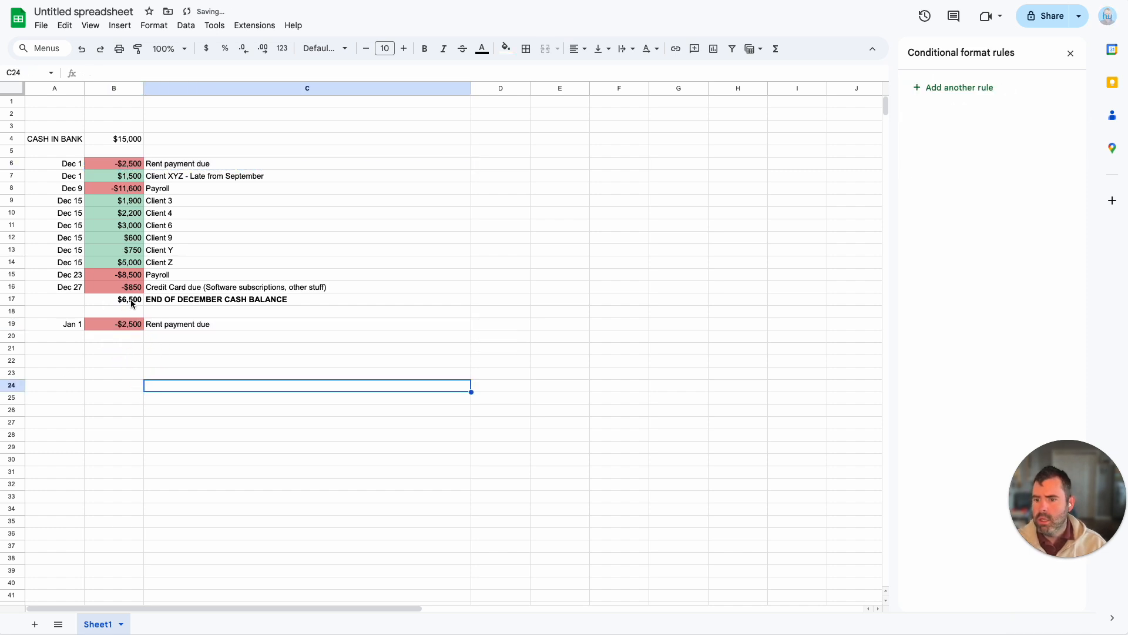
left_click_drag(132, 301, 129, 323)
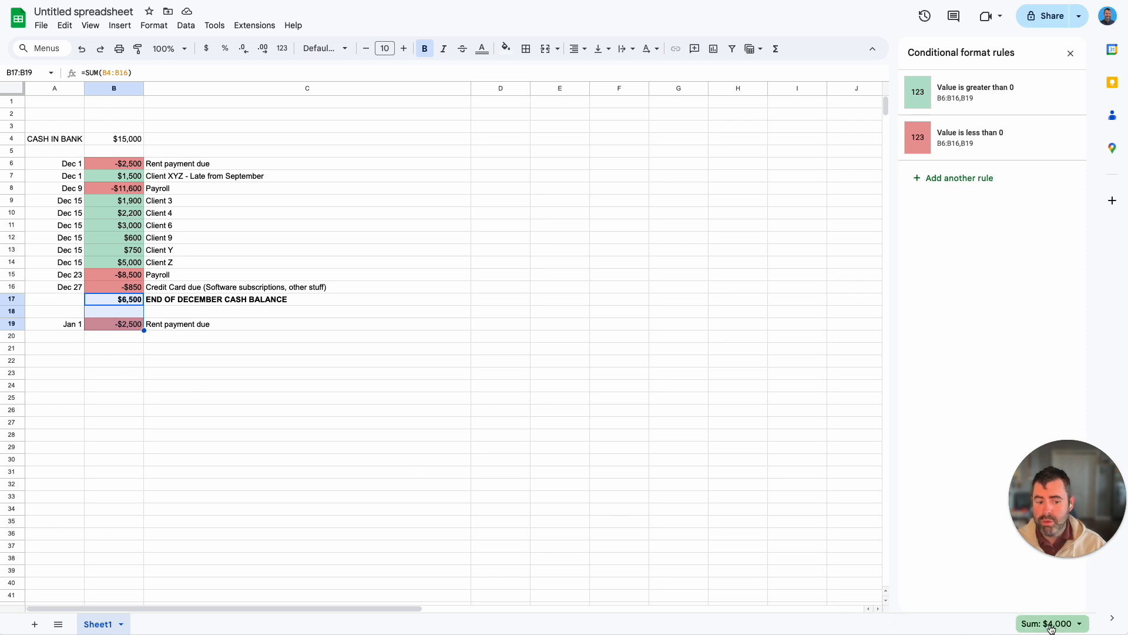
left_click(142, 349)
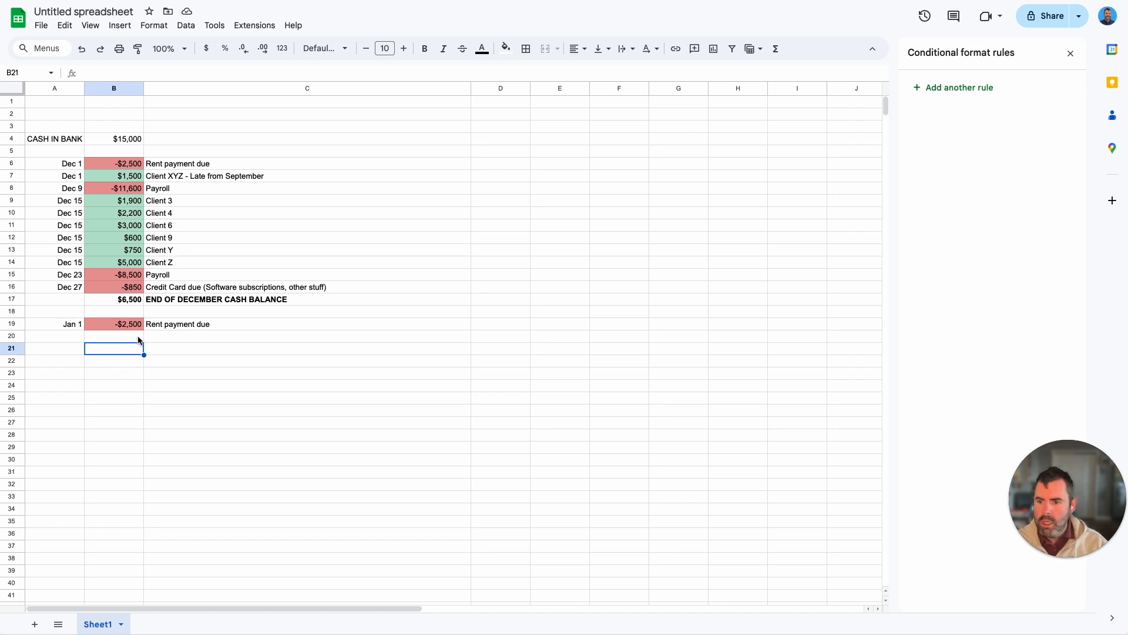
left_click(83, 238)
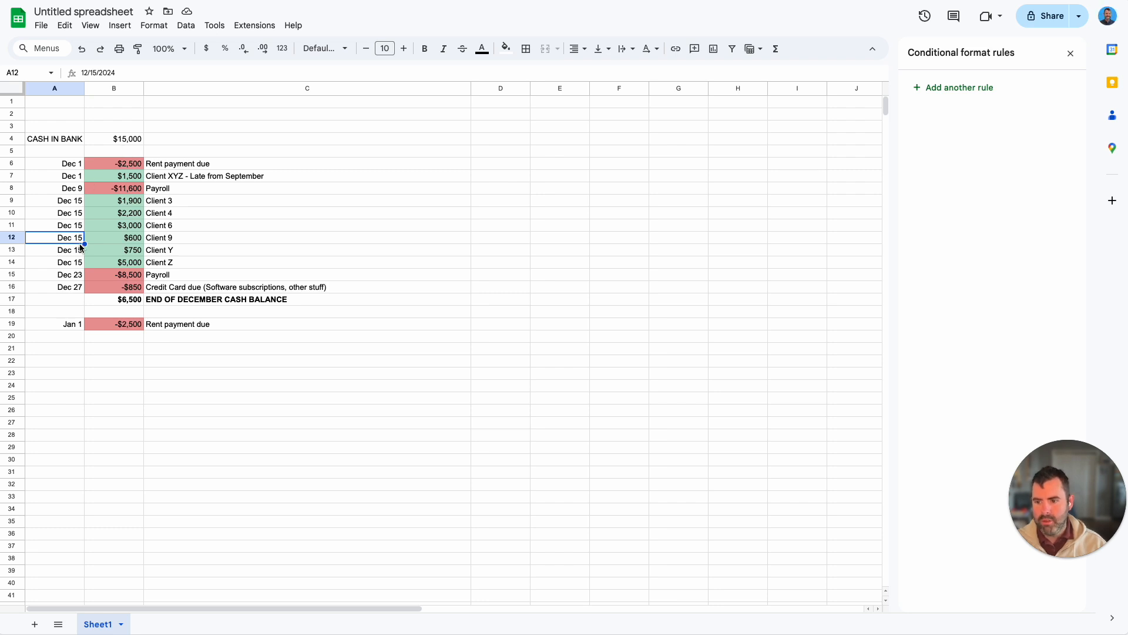
double_click(70, 237)
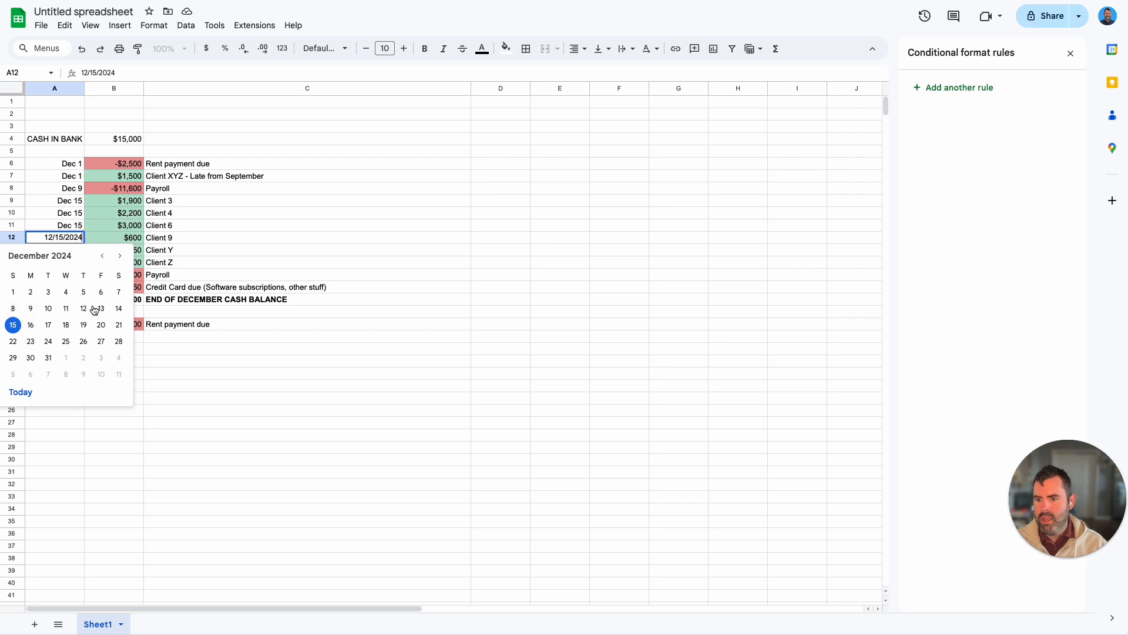
key("Escape")
Step: Change the Client Z payment date to Dec 30, 2024 and move its row below the credit card payment
double_click(76, 263)
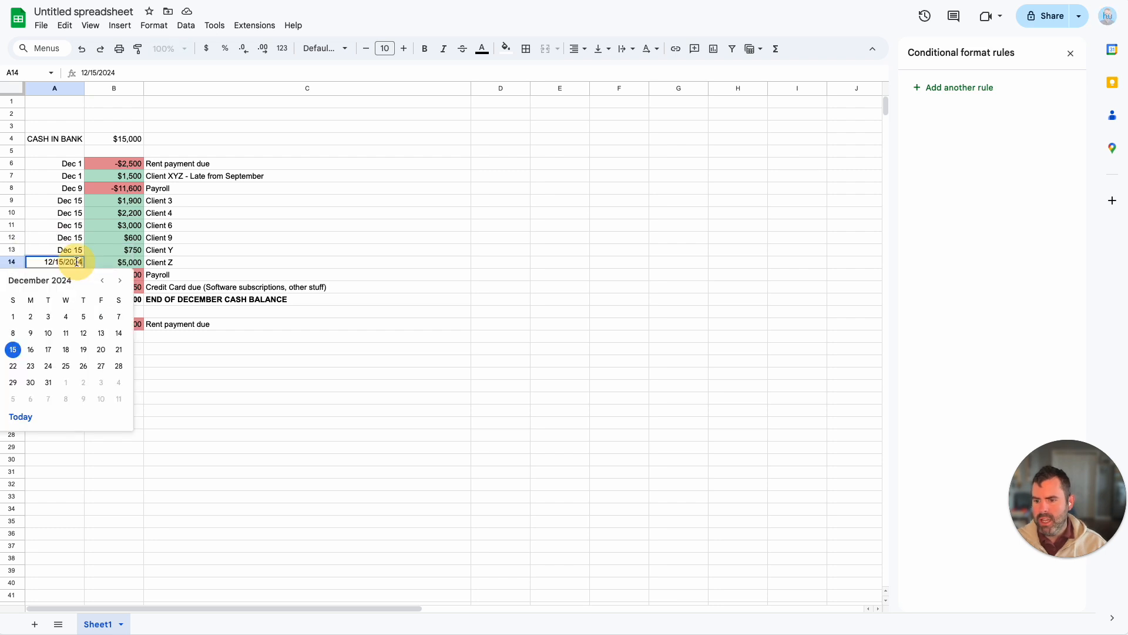
left_click(31, 383)
left_click(11, 262)
left_click_drag(11, 262, 10, 290)
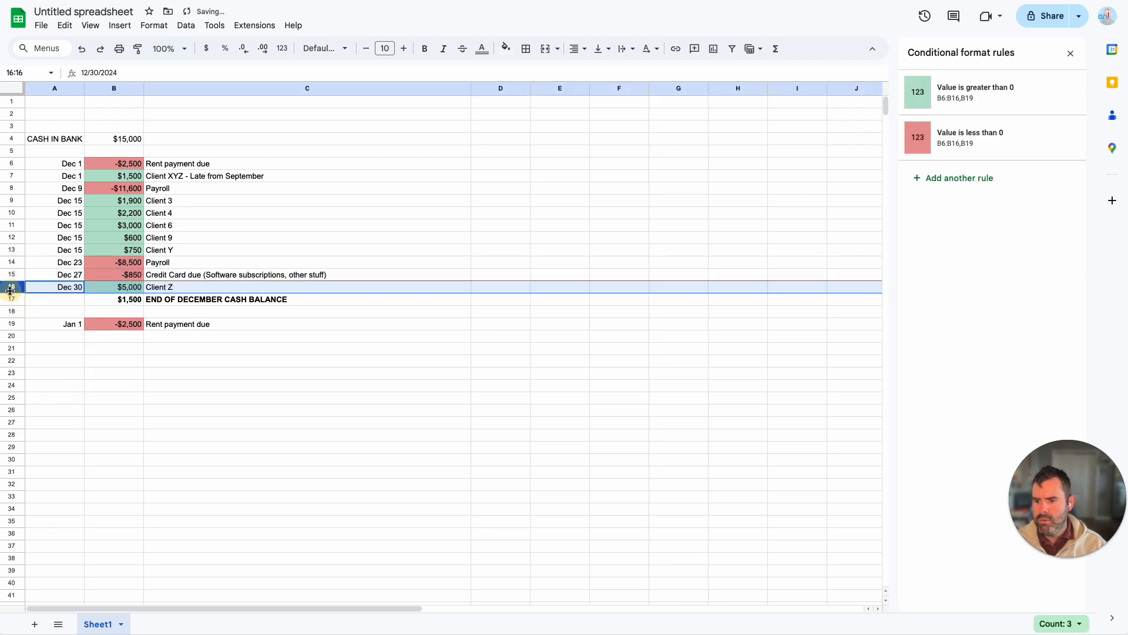
Step: Correct the balance formula in B17 to sum B4:B16 and check the sum of B4 through B14
double_click(132, 301)
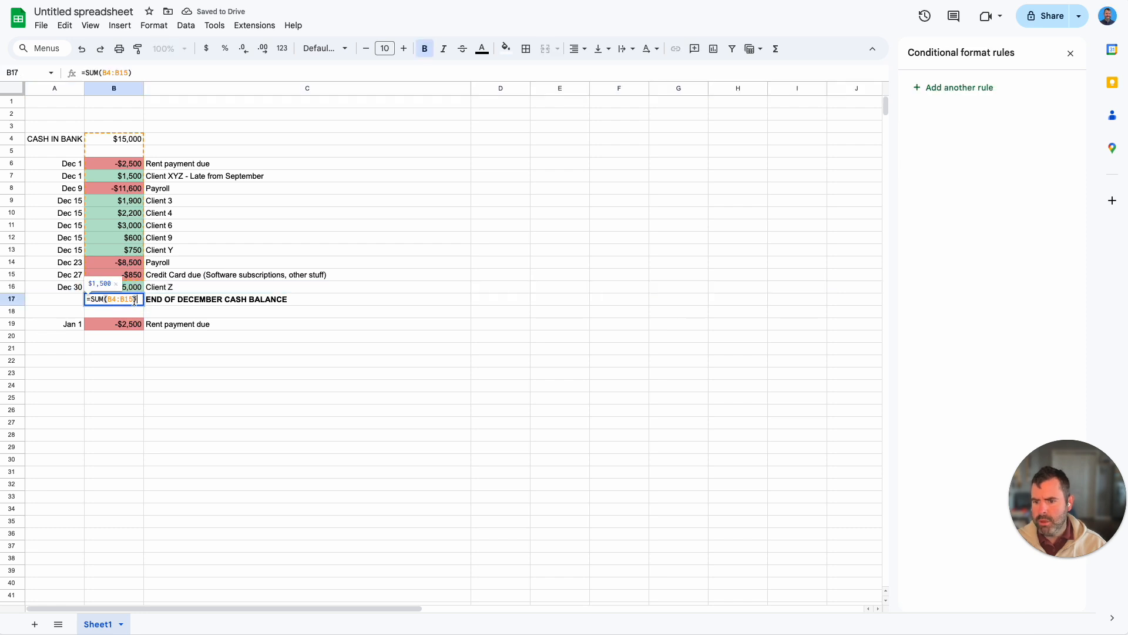
key("Return")
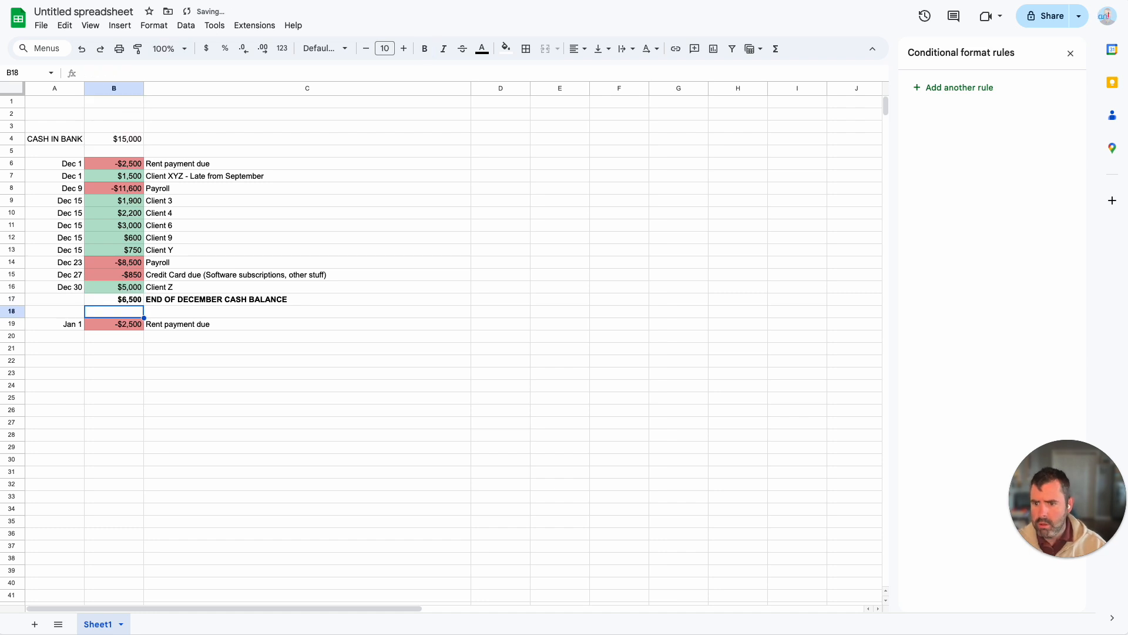
left_click(189, 370)
left_click(130, 287)
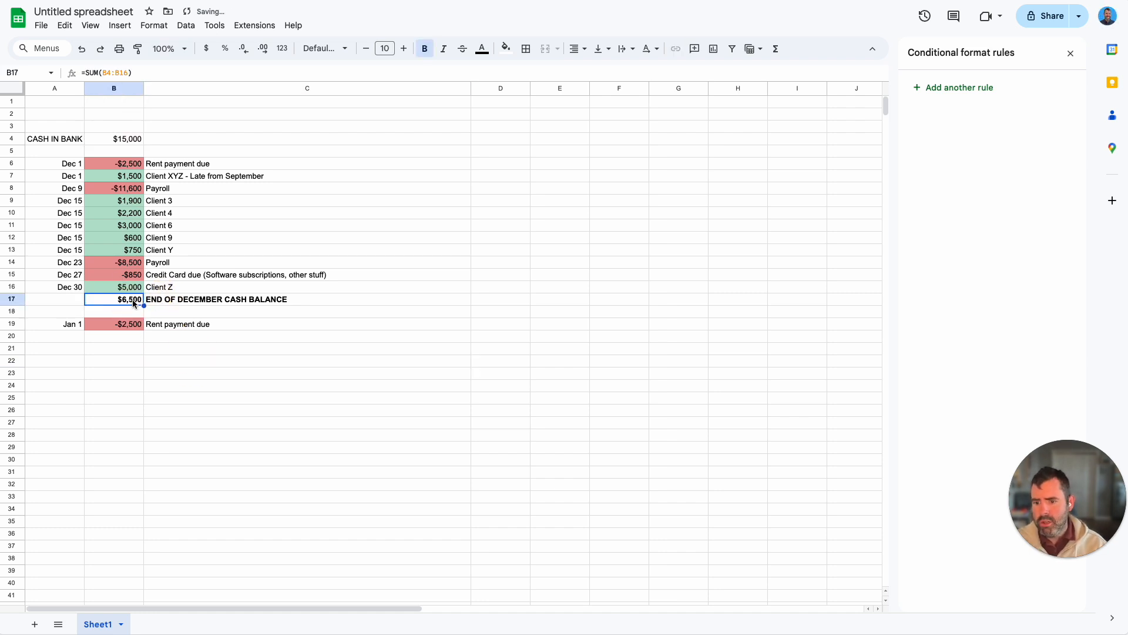
left_click_drag(127, 138, 127, 264)
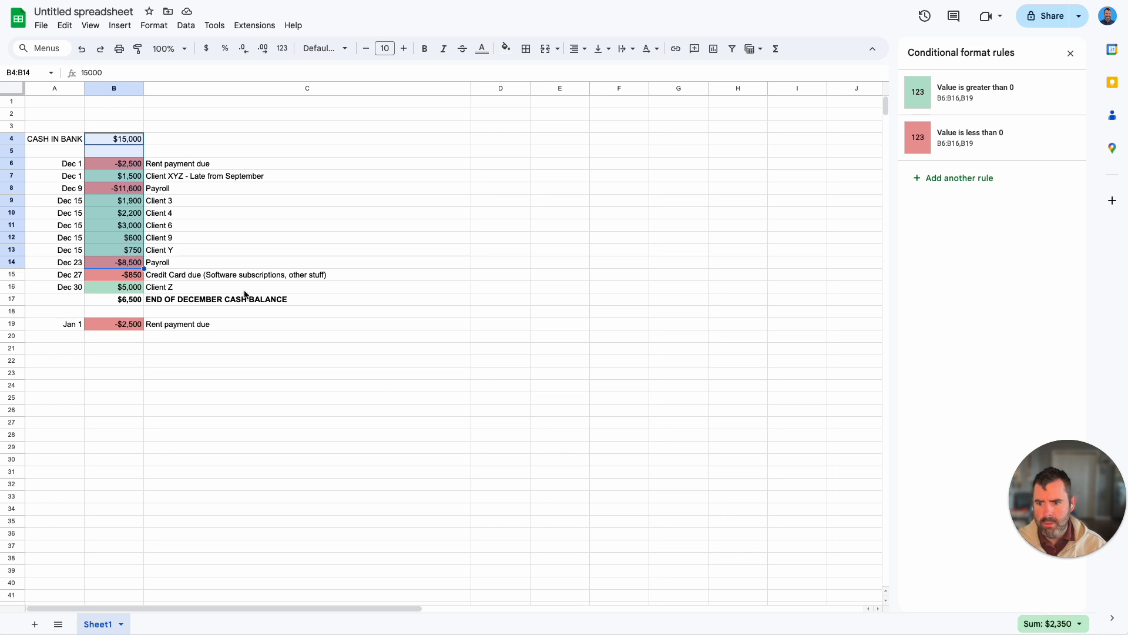
Step: Extend the description in cell C16 to Client Z - pays late
left_click(113, 289)
left_click(189, 289)
key("Return")
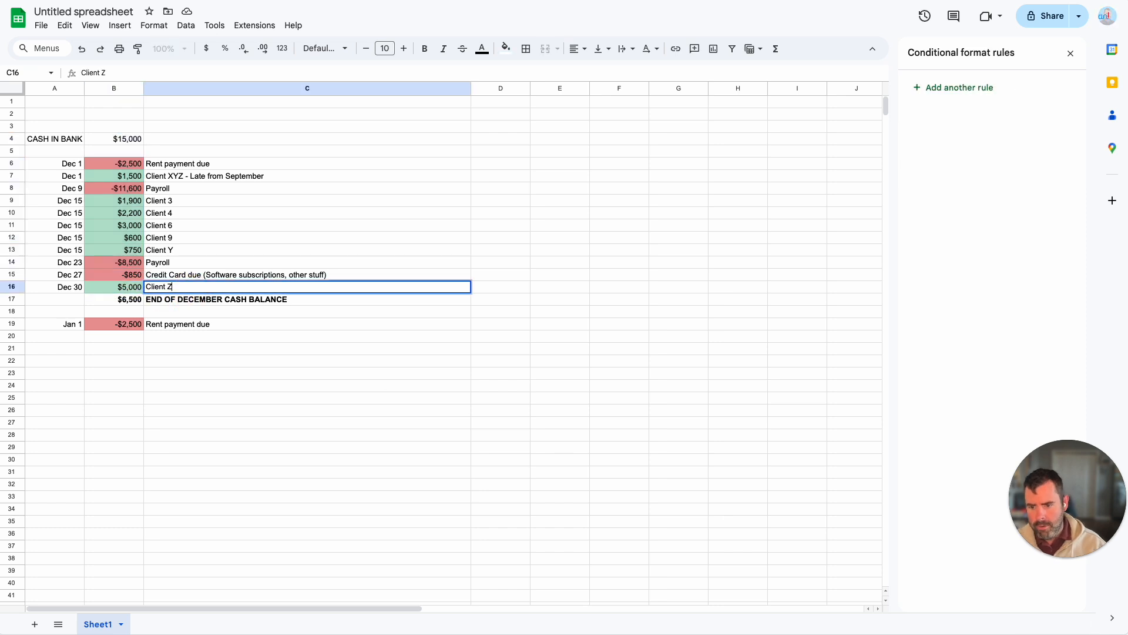
type("- pays late")
key("Return")
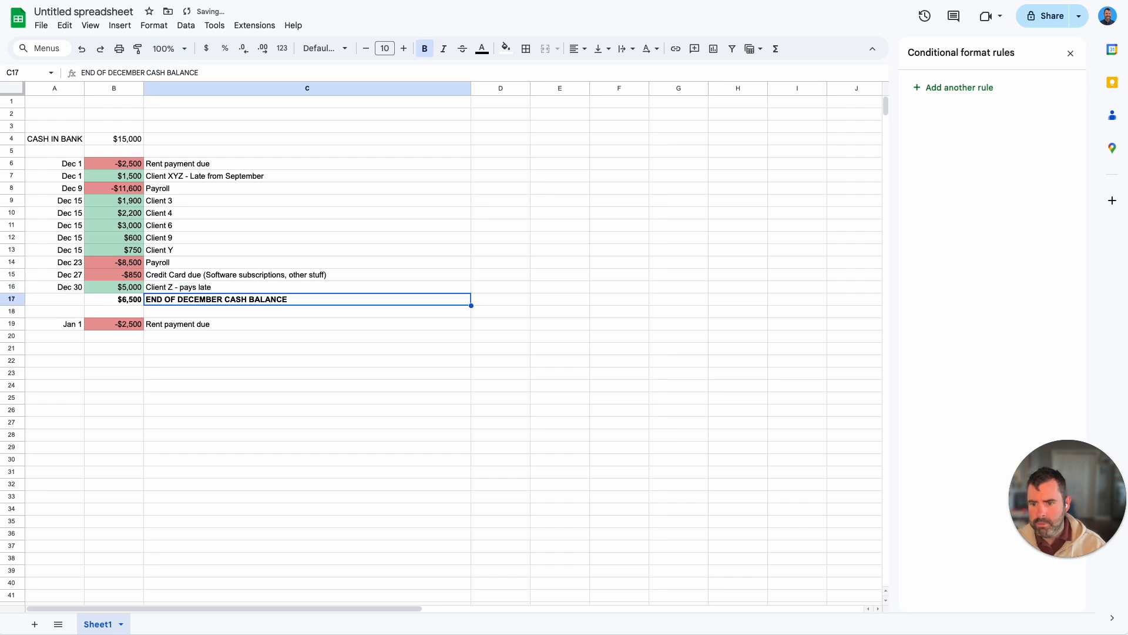
left_click(178, 351)
left_click(127, 363)
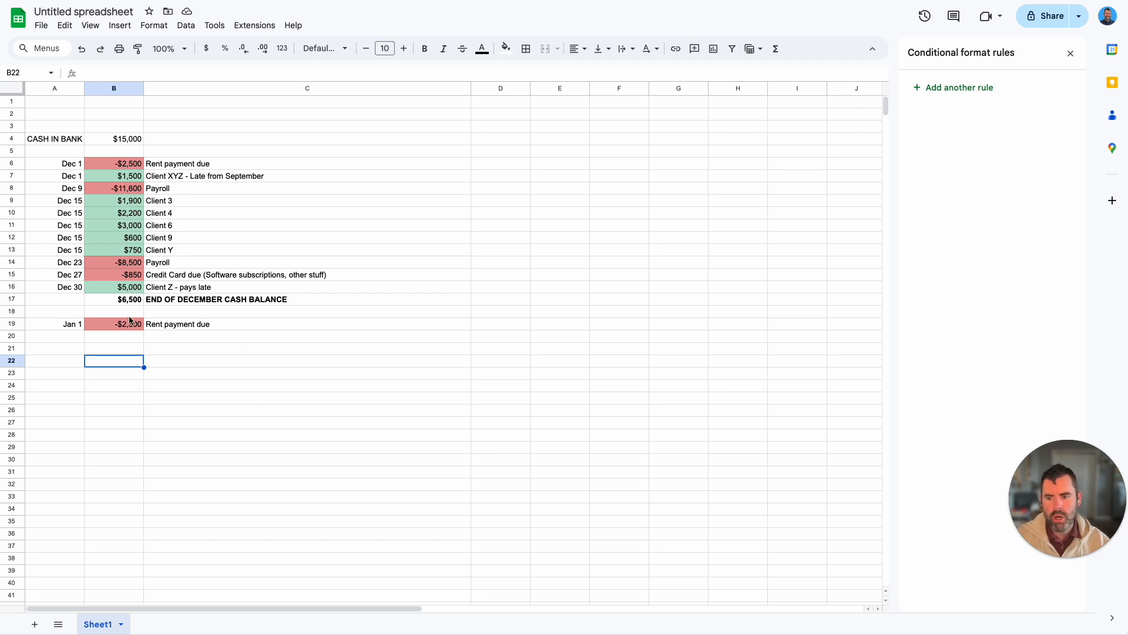
Step: Set the Client 6 and Client 4 amounts in cells B11 and B10 to 0
left_click(91, 262)
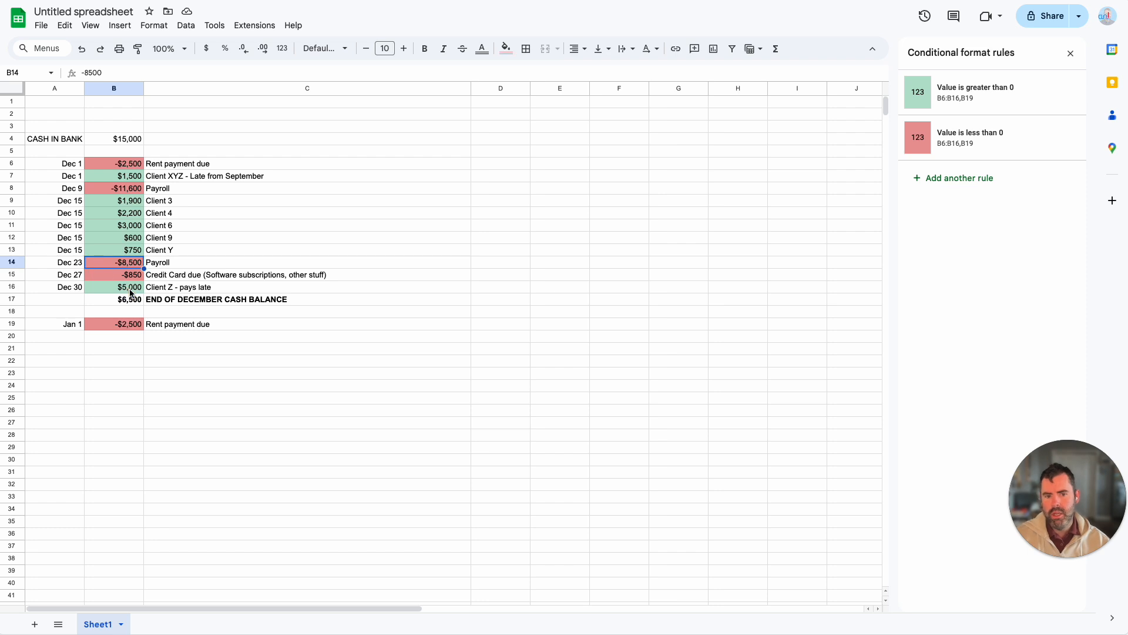
left_click_drag(73, 268, 116, 267)
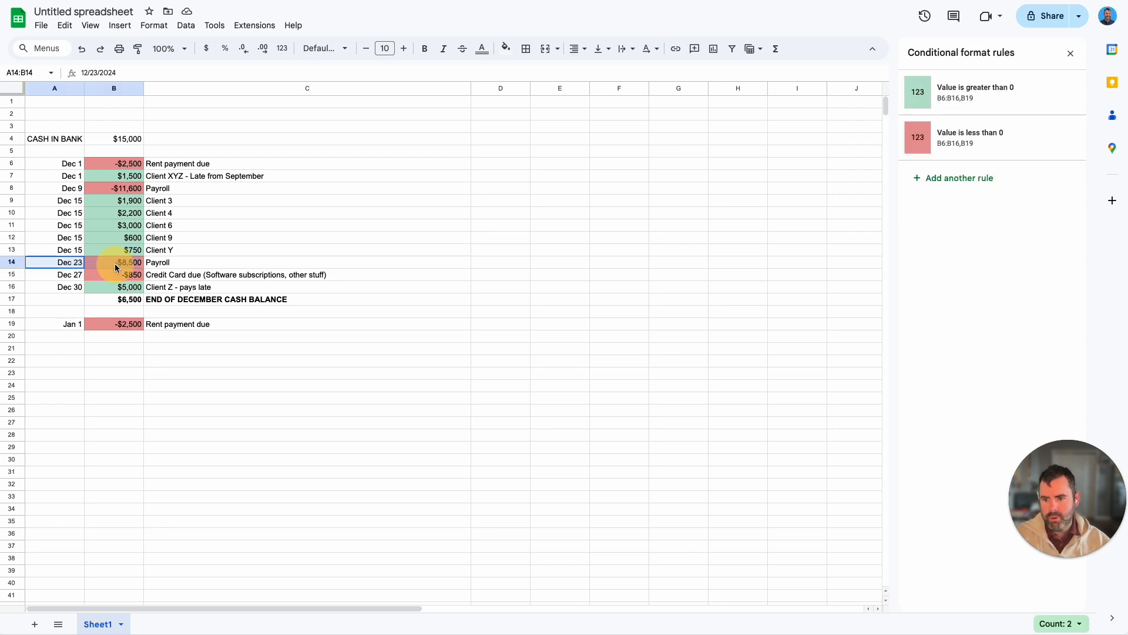
left_click(120, 226)
type("0")
key("Return")
key("Up")
key("Up")
type("0")
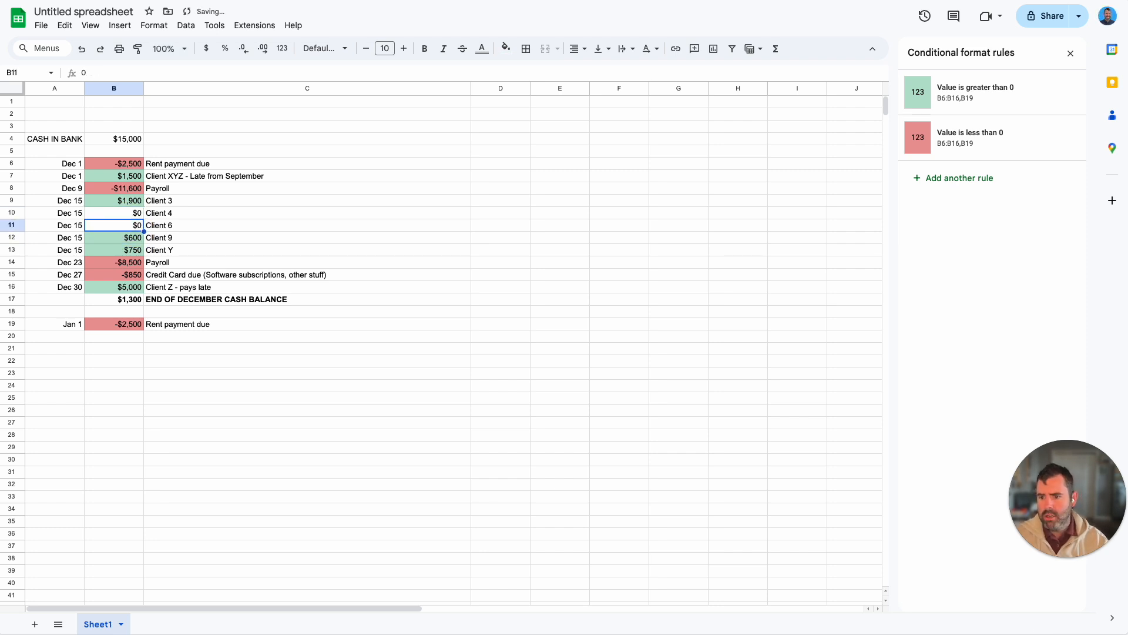
key("Up")
Step: Review the Client 3 entry in row 9 and check the sum of B4 through B14
left_click(179, 199)
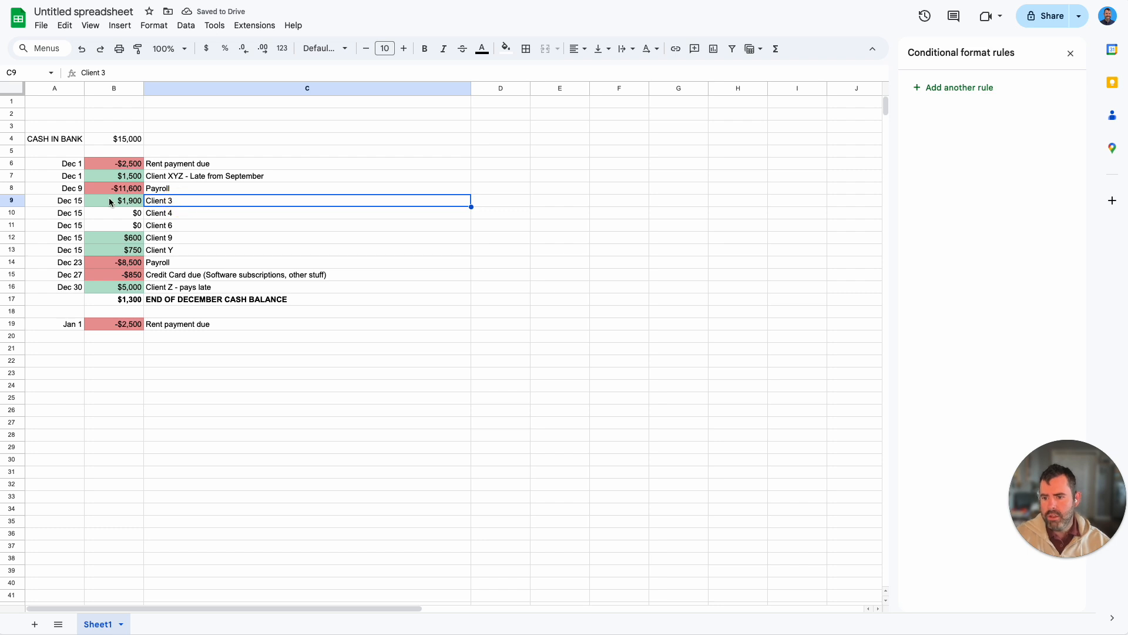
left_click(72, 202)
left_click_drag(117, 140, 130, 264)
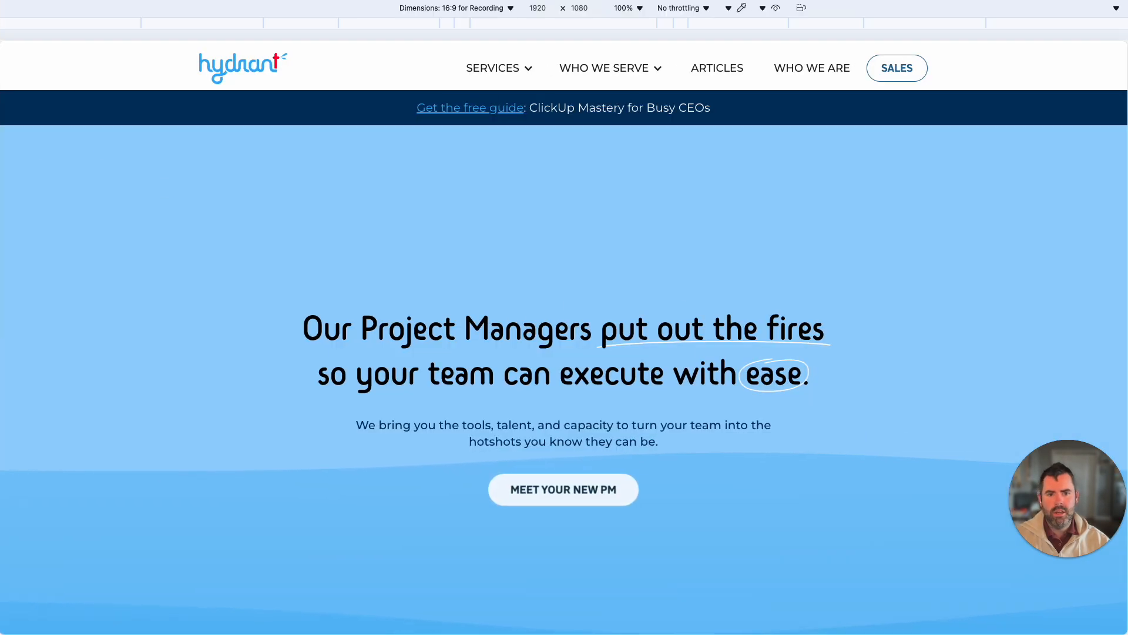
Step: Look through the Hydrant homepage, examining its project manager plans, partner tools, and Marketing and Operations services
scroll(541, 273, "down", 5)
scroll(540, 250, "up", 5)
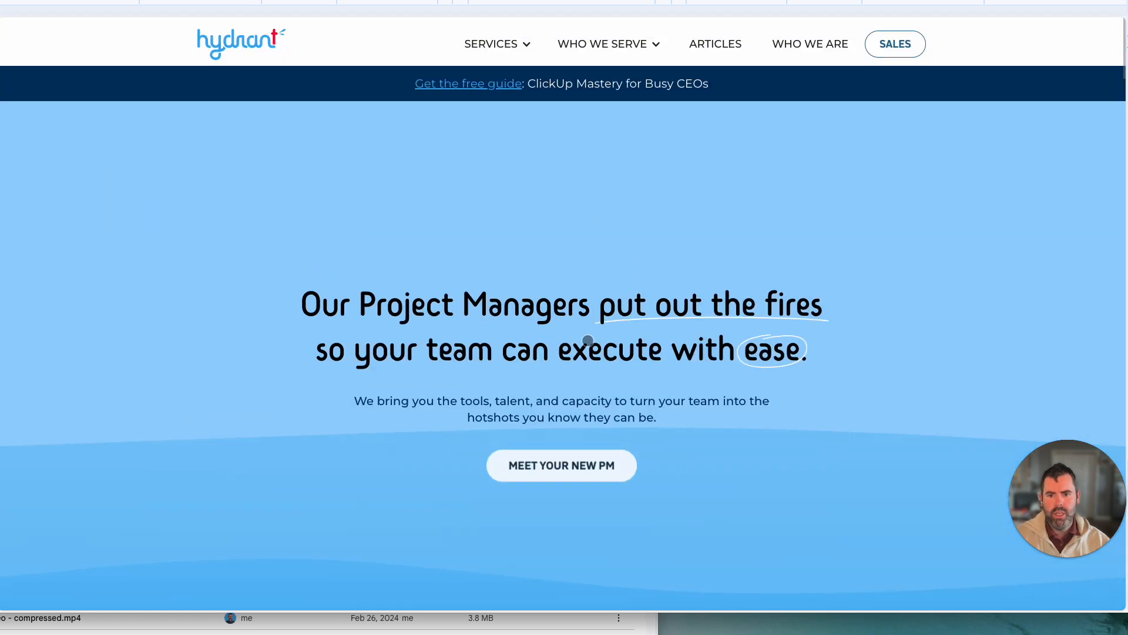
scroll(587, 345, "down", 20)
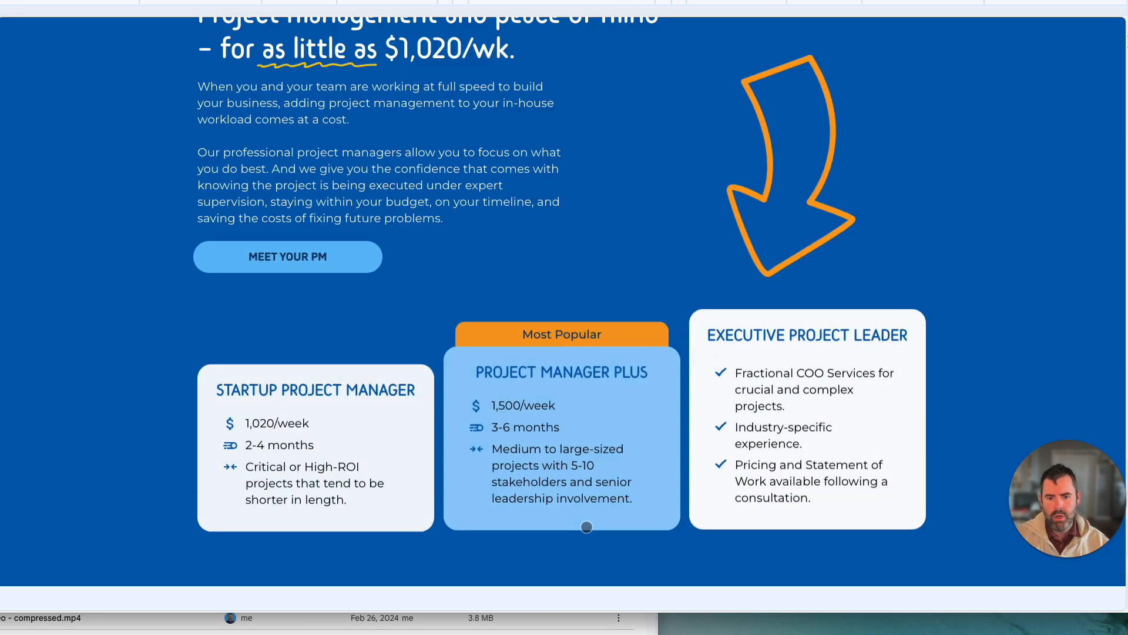
scroll(396, 471, "down", 5)
scroll(824, 330, "up", 2)
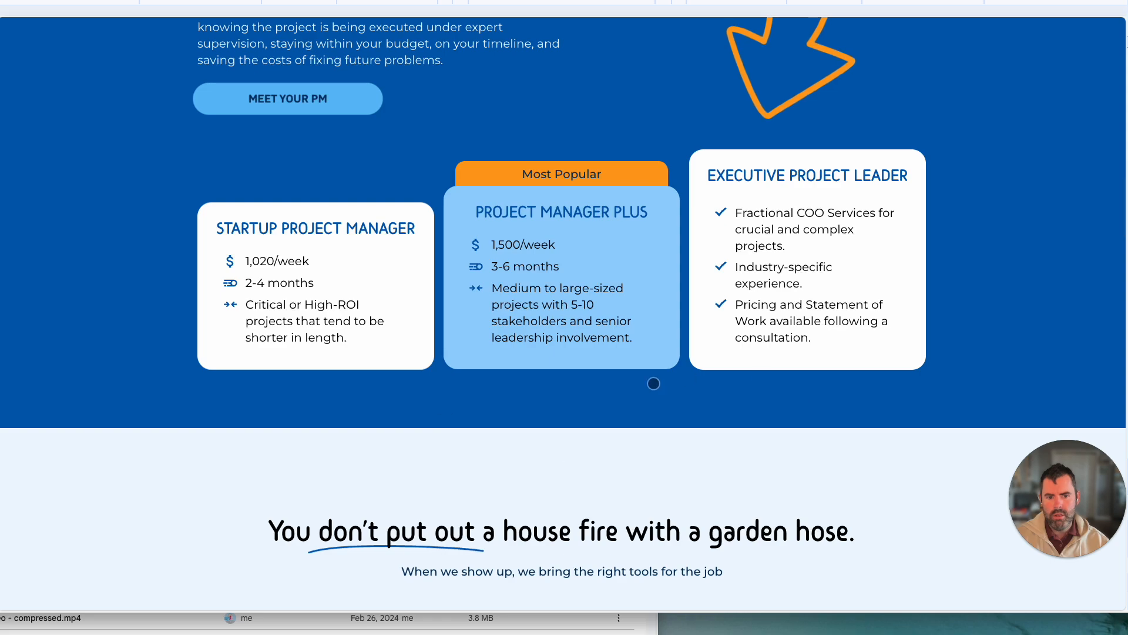
scroll(652, 382, "down", 8)
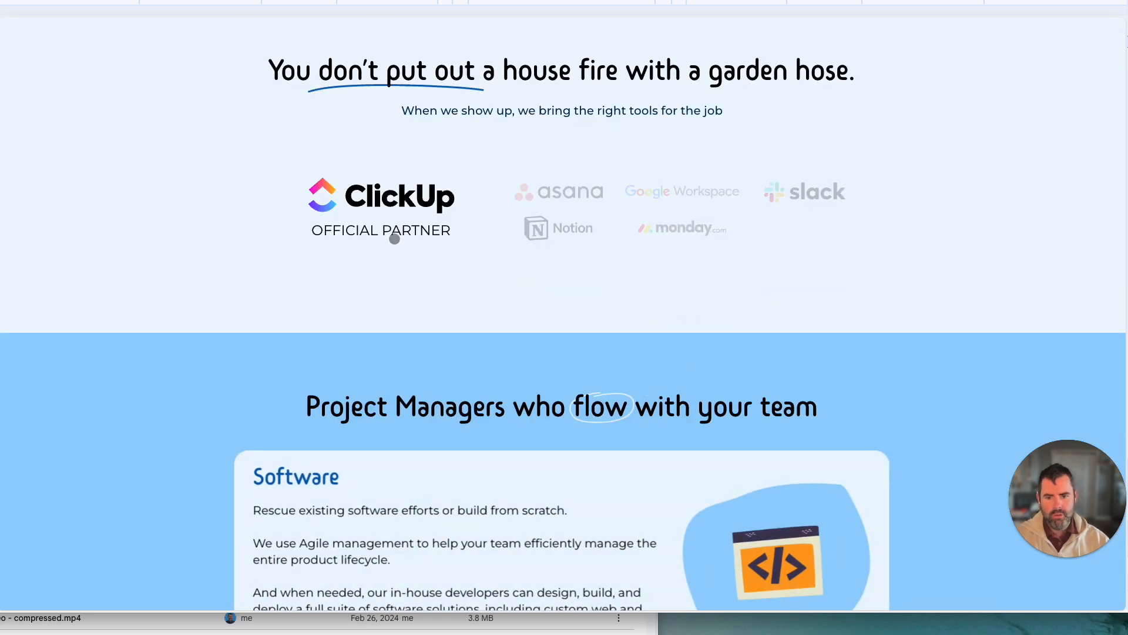
scroll(393, 235, "down", 10)
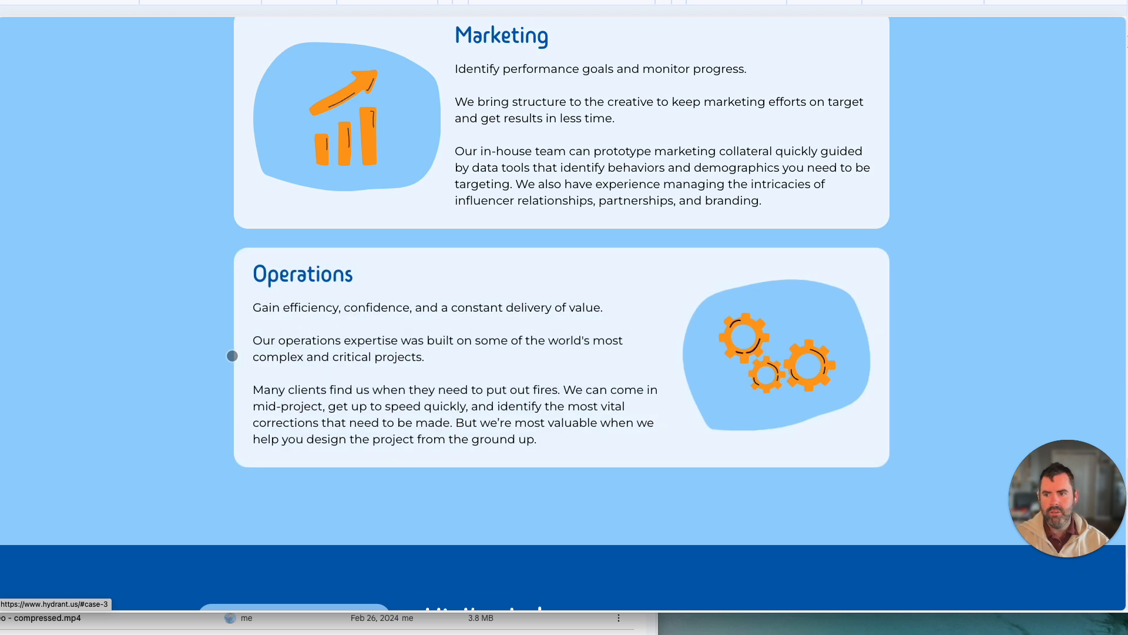